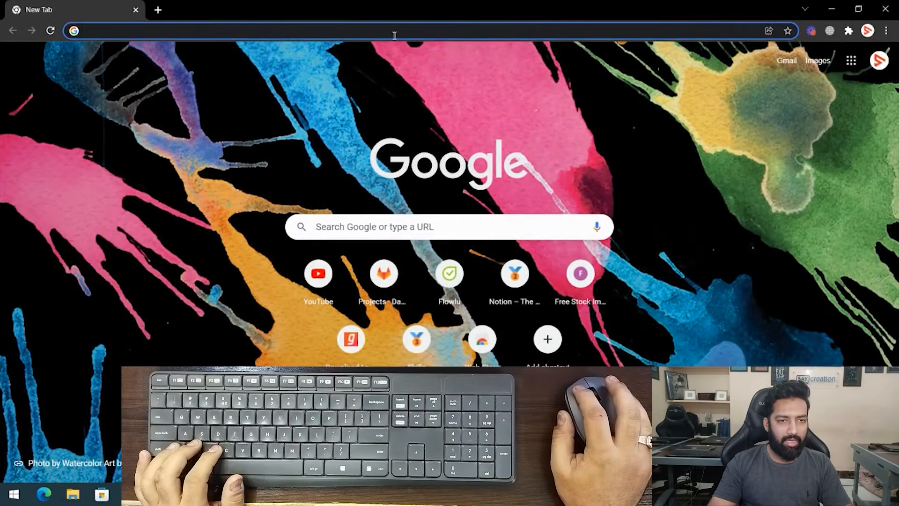
# - Open google.com in the browser
pyautogui.write('Goo')
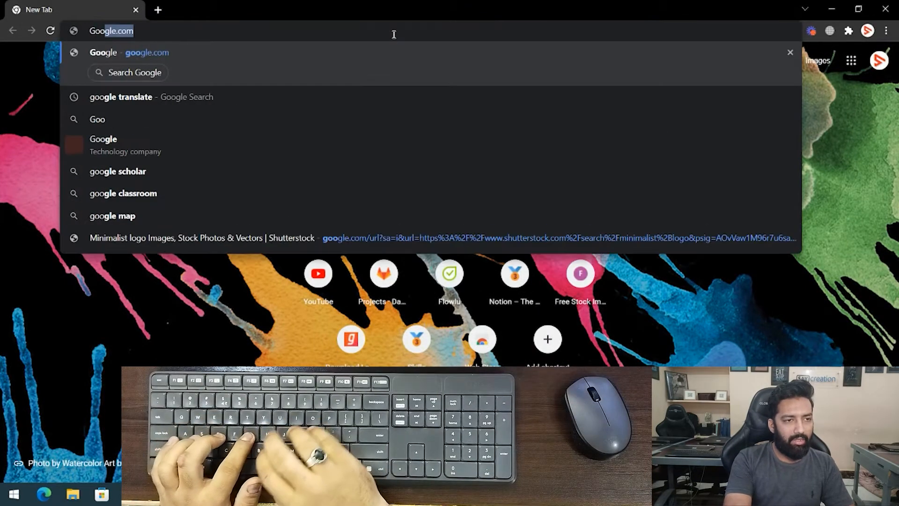
pyautogui.press('BackSpace')
pyautogui.press('BackSpace')
pyautogui.press('BackSpace')
pyautogui.press('BackSpace')
pyautogui.write('google.com')
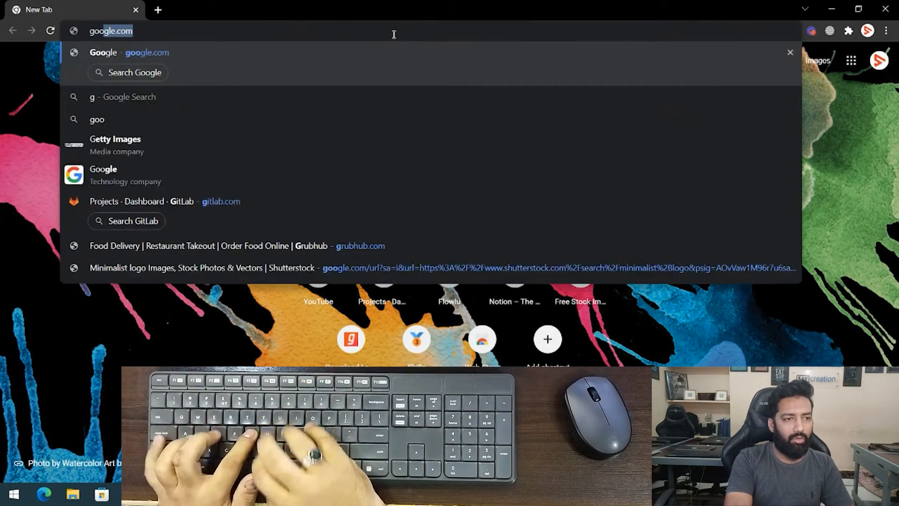
pyautogui.press('Return')
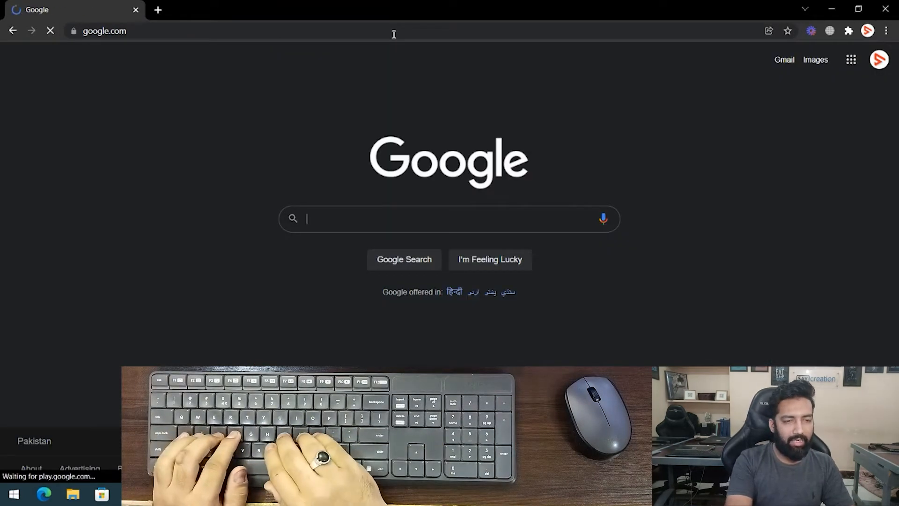
# - Search Google for "logo design" and switch to the image results
pyautogui.write('logo design')
pyautogui.press('Return')
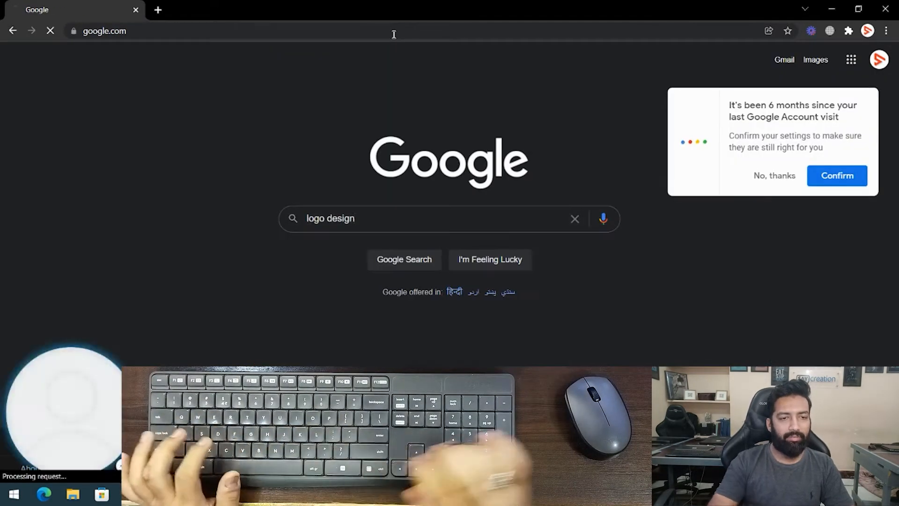
pyautogui.click(170, 109)
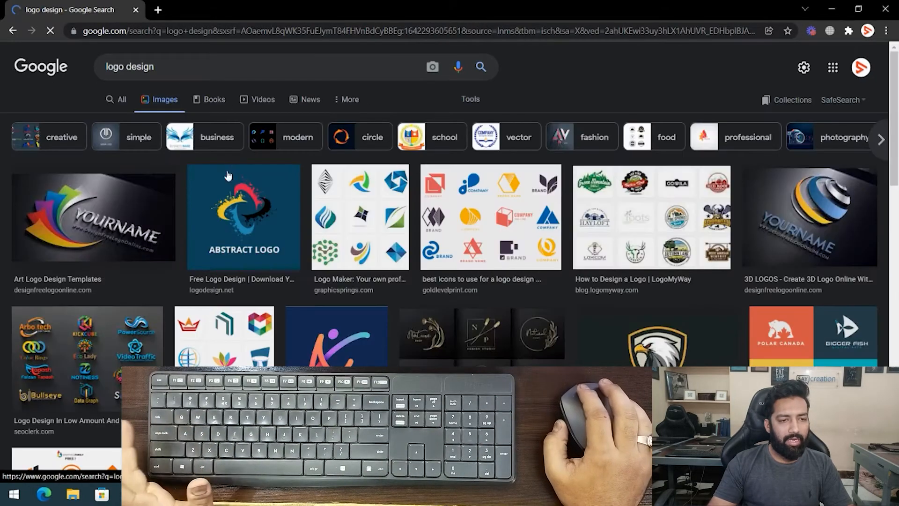
# - Scroll through the image results and open the EYEVISION eye logo preview
pyautogui.scroll(-10, 374, 230)
pyautogui.scroll(10, 375, 229)
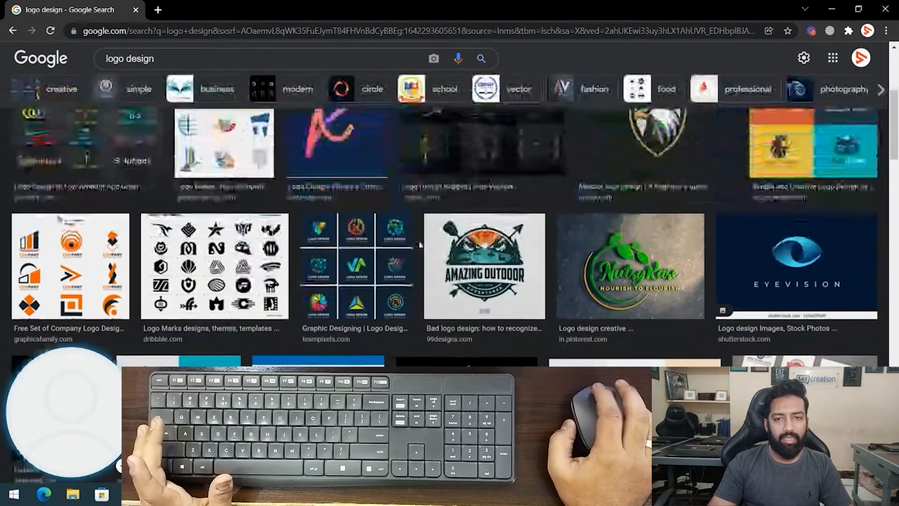
pyautogui.scroll(-8, 294, 257)
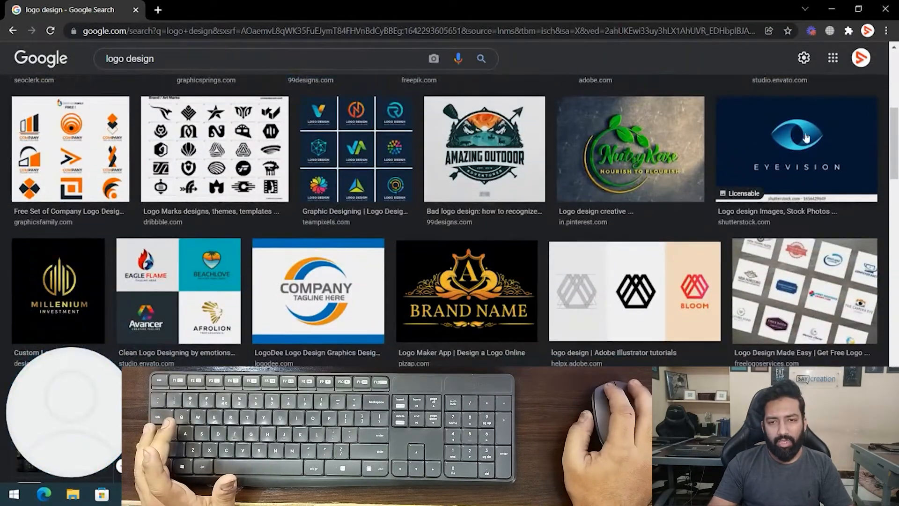
pyautogui.click(815, 152)
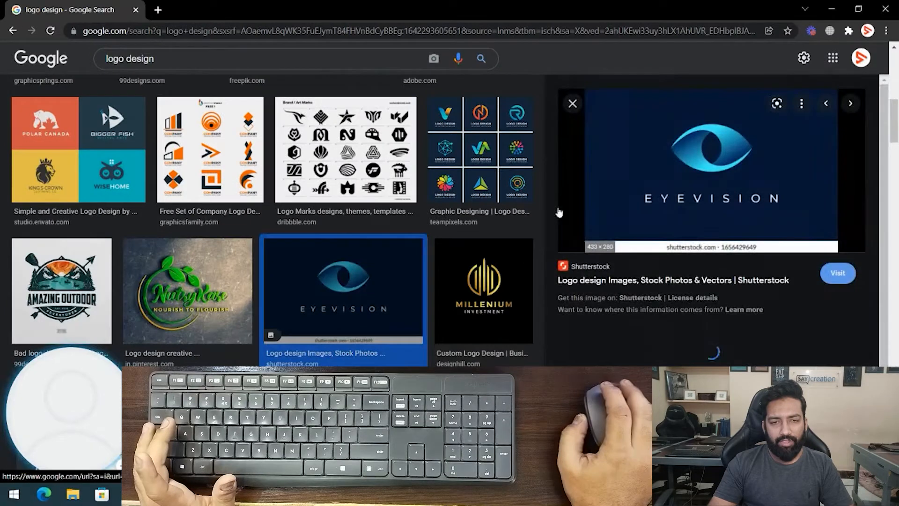
# - Copy the EYEVISION logo image and paste it into the Illustrator document
pyautogui.rightClick(664, 162)
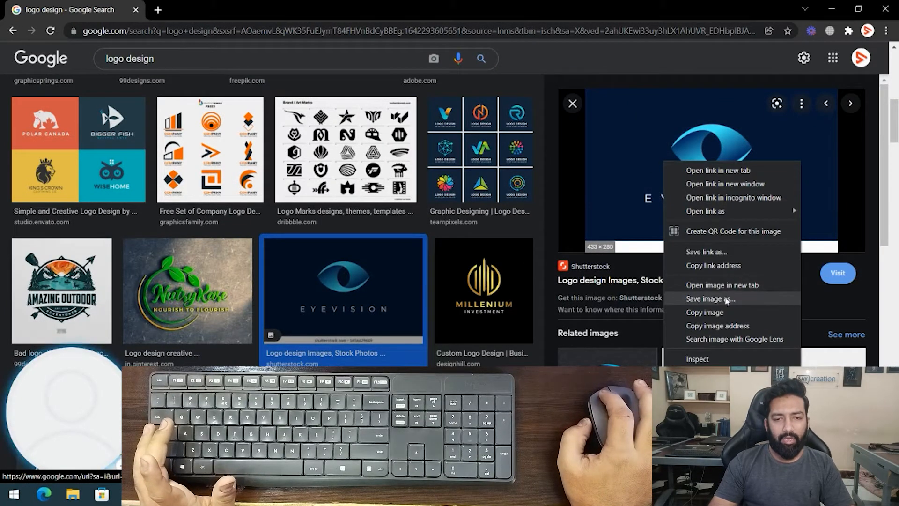
pyautogui.click(721, 311)
pyautogui.hotkey('alt', 'Tab')
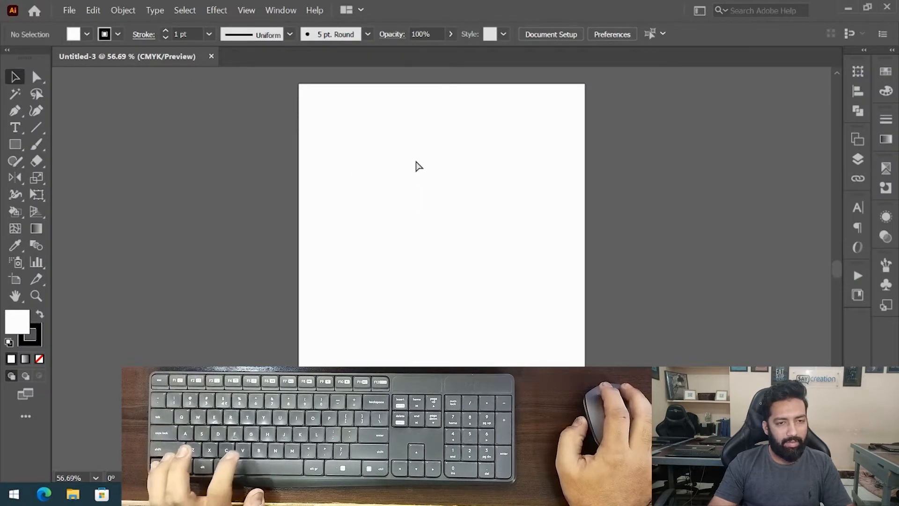
pyautogui.hotkey('ctrl', 'v')
# - Move the pasted logo image off the artboard to its left side
pyautogui.moveTo(457, 301); pyautogui.dragTo(439, 192)
pyautogui.moveTo(413, 137); pyautogui.dragTo(523, 170)
pyautogui.moveTo(287, 171); pyautogui.dragTo(368, 204)
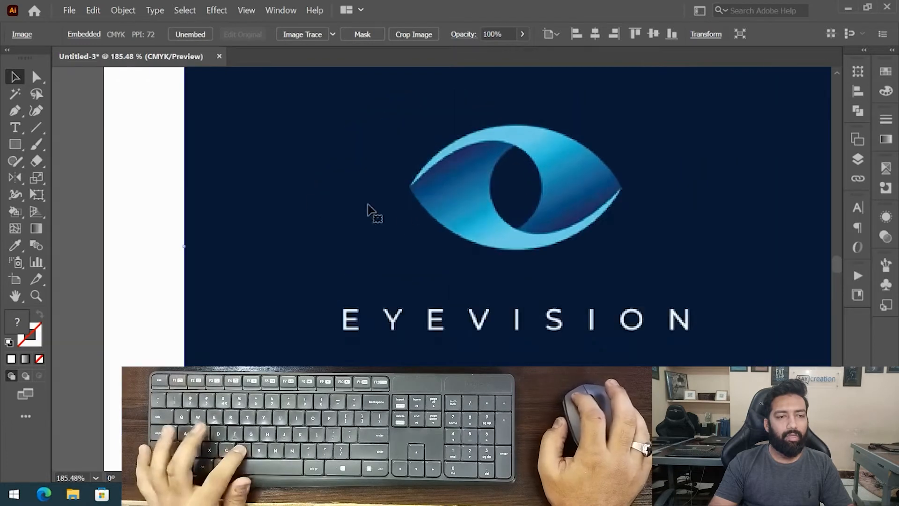
pyautogui.moveTo(185, 247); pyautogui.dragTo(82, 247)
pyautogui.moveTo(514, 223); pyautogui.dragTo(484, 257)
pyautogui.moveTo(555, 217); pyautogui.dragTo(506, 222)
pyautogui.moveTo(614, 253); pyautogui.dragTo(178, 292)
pyautogui.click(392, 242)
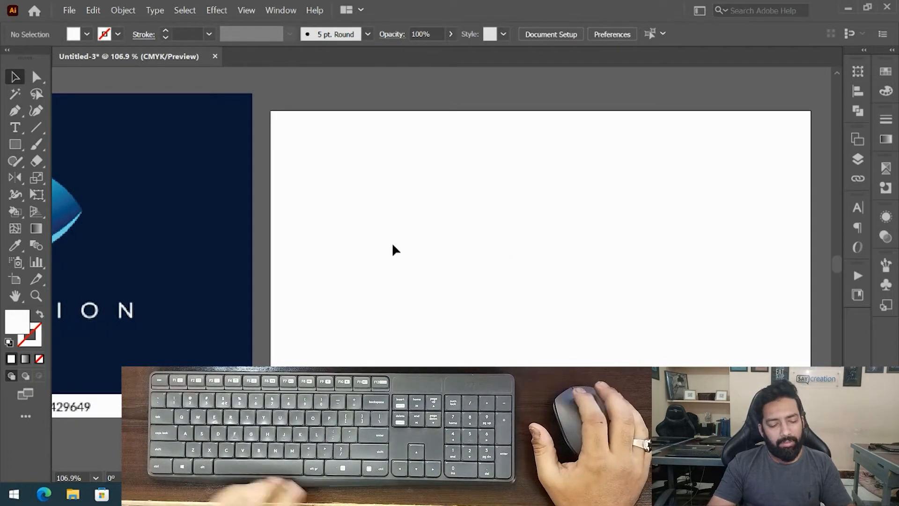
# - Draw a square with the Rectangle tool and reset it to the default fill and stroke
pyautogui.press('m')
pyautogui.moveTo(429, 136); pyautogui.dragTo(568, 275)
pyautogui.press('v')
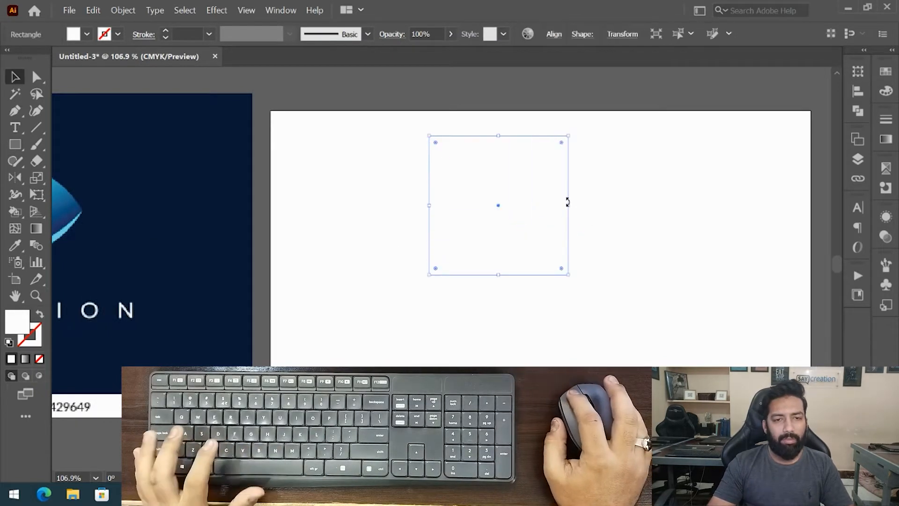
pyautogui.press('d')
# - Rotate the square 45 degrees into a diamond and duplicate it into several overlapping diamonds
pyautogui.moveTo(570, 133); pyautogui.dragTo(519, 121)
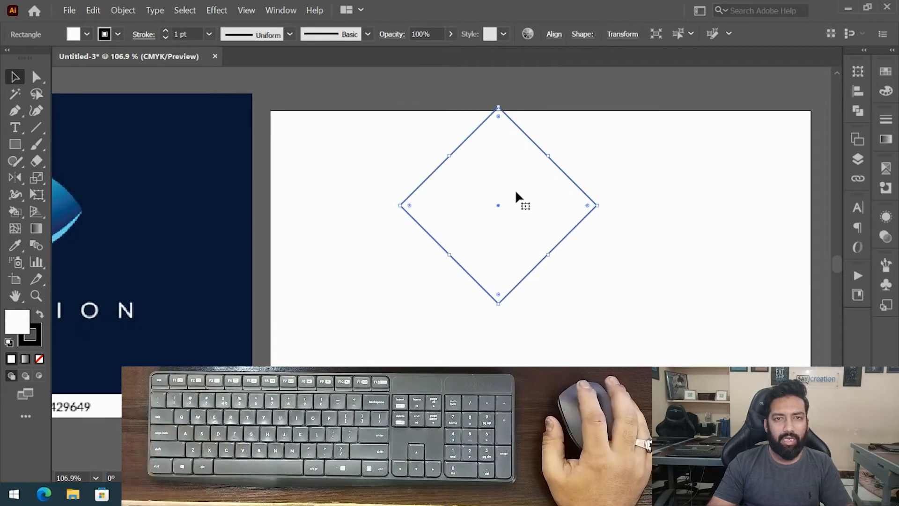
pyautogui.press('space')
pyautogui.moveTo(515, 189); pyautogui.dragTo(386, 186)
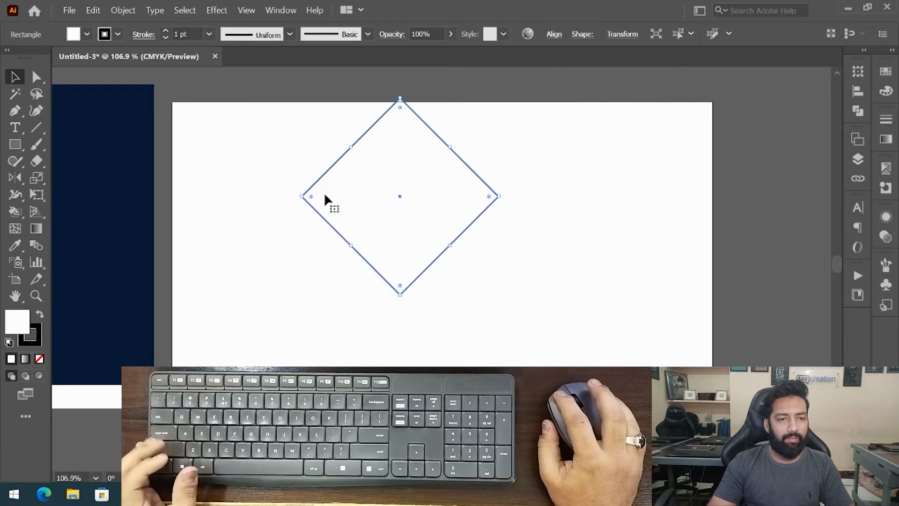
pyautogui.moveTo(319, 180); pyautogui.dragTo(576, 187)
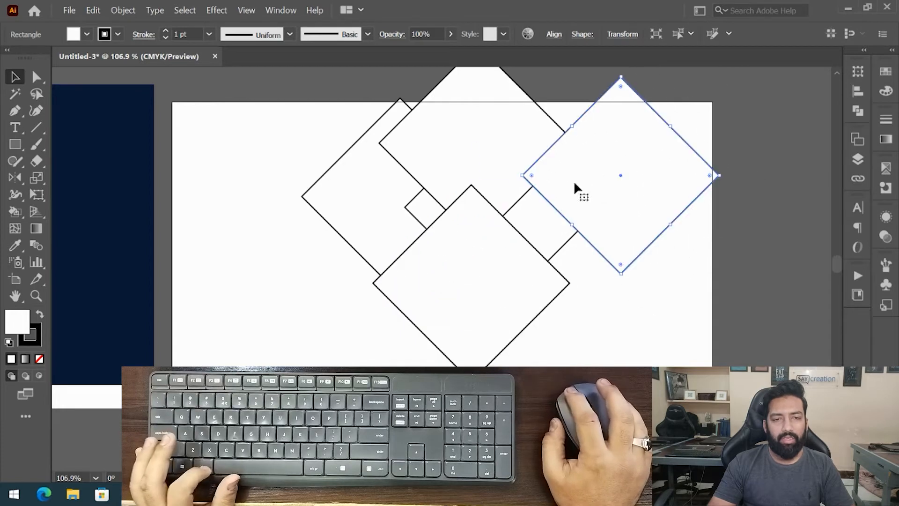
pyautogui.moveTo(658, 280); pyautogui.dragTo(609, 286)
# - Select all the diamonds and move them off to the right edge of the artboard
pyautogui.moveTo(638, 340); pyautogui.dragTo(246, 108)
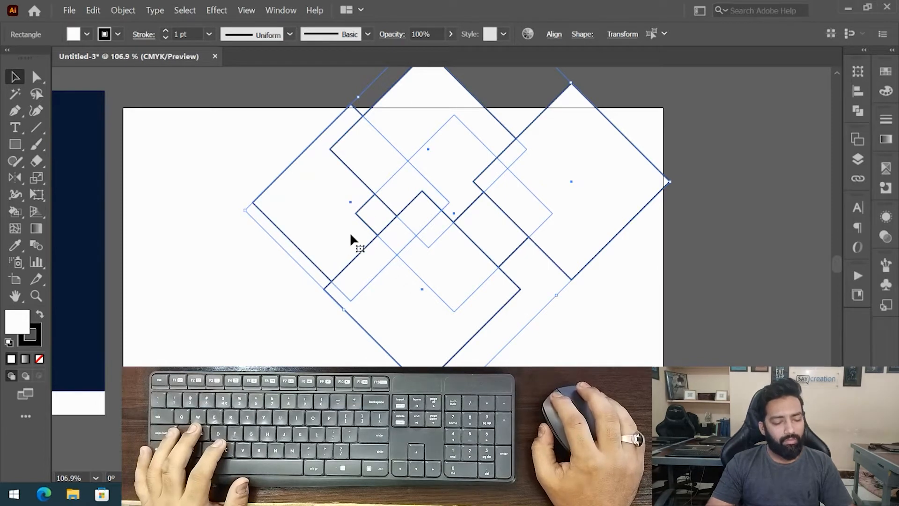
pyautogui.moveTo(332, 262); pyautogui.dragTo(674, 212)
pyautogui.click(414, 255)
# - Draw a circle with the Ellipse tool and duplicate it so the copy overlaps beside the original
pyautogui.press('l')
pyautogui.moveTo(241, 135); pyautogui.dragTo(408, 301)
pyautogui.press('v')
pyautogui.moveTo(247, 187); pyautogui.dragTo(362, 186)
# - Select both circles and set their fill to none
pyautogui.click(358, 133)
pyautogui.moveTo(215, 155); pyautogui.dragTo(508, 258)
pyautogui.click(41, 359)
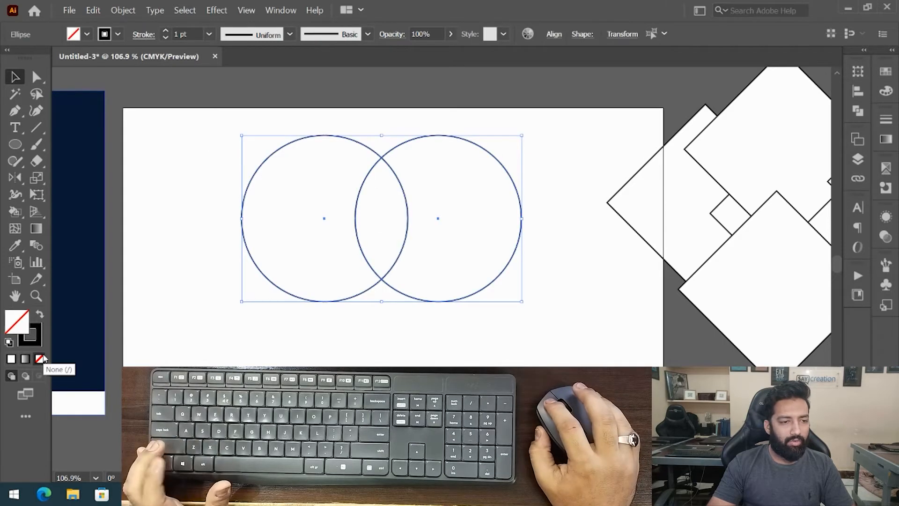
# - Select both circles and apply the Shape Builder tool to the left circle's region
pyautogui.moveTo(228, 155); pyautogui.dragTo(460, 239)
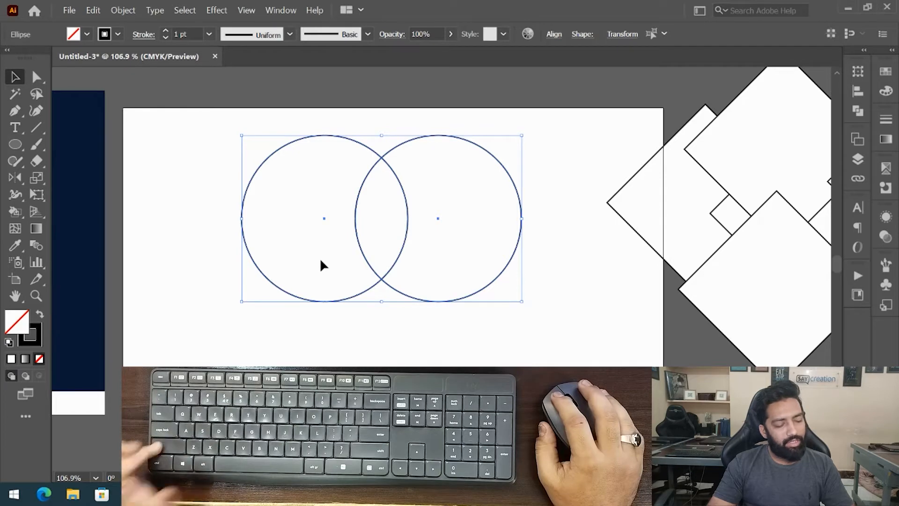
pyautogui.click(16, 197)
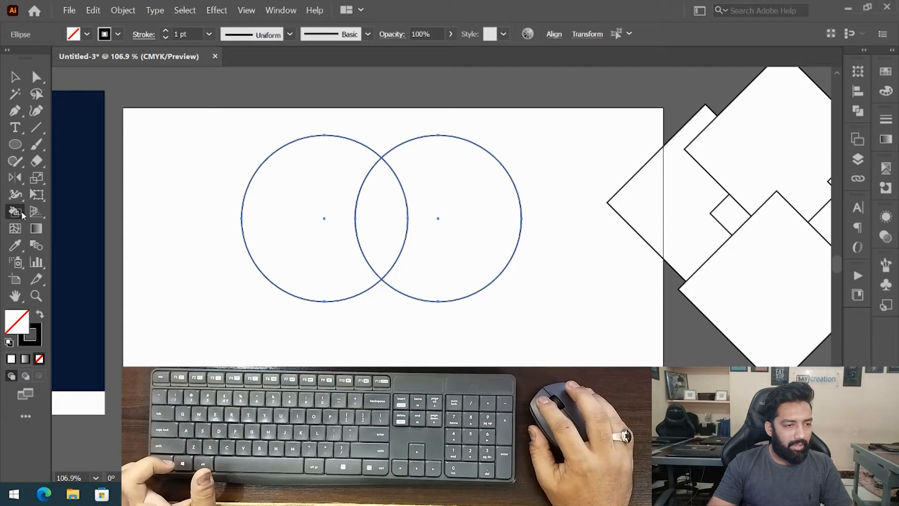
pyautogui.click(16, 213)
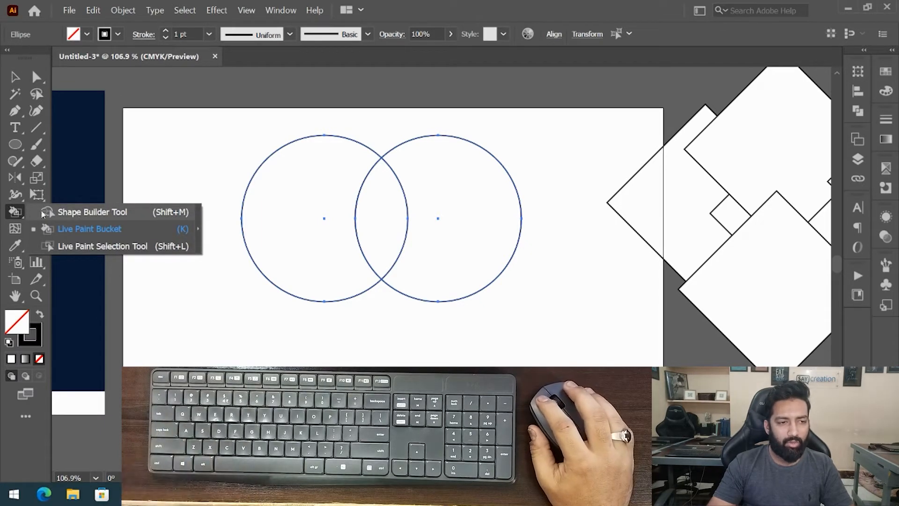
pyautogui.click(18, 213)
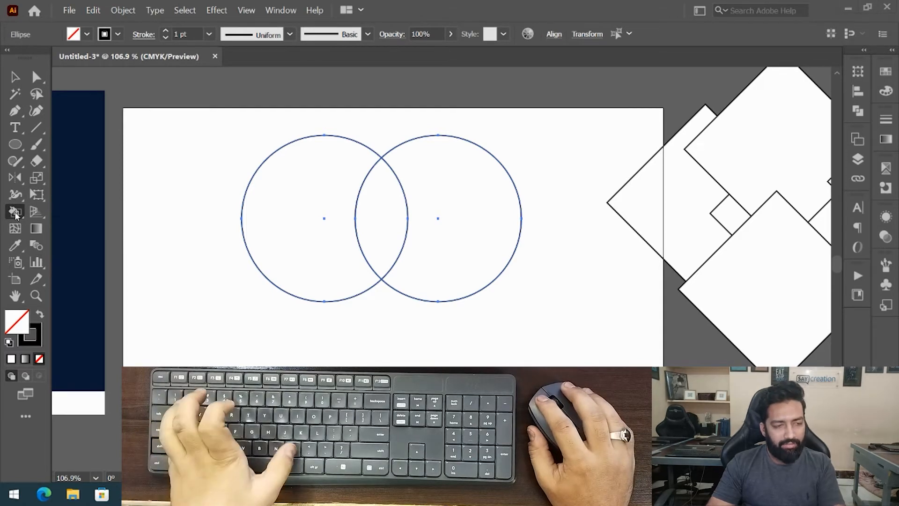
pyautogui.click(12, 215)
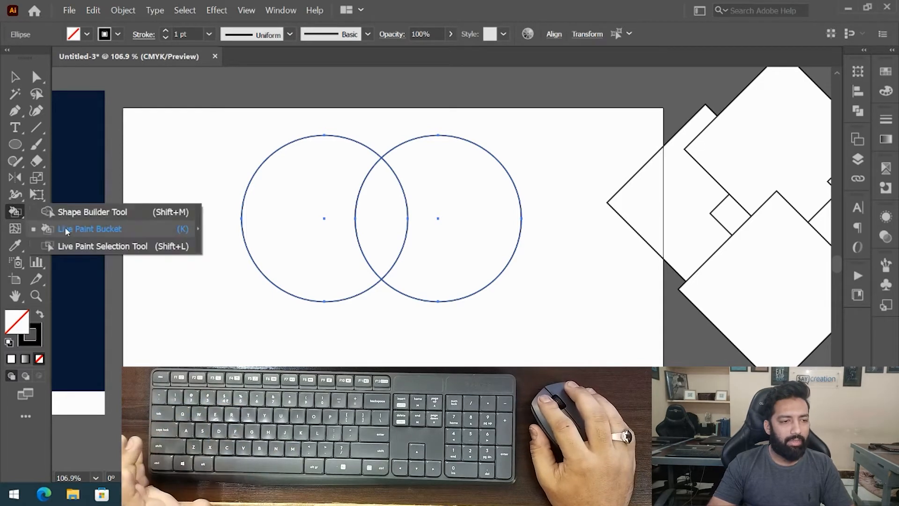
pyautogui.click(77, 215)
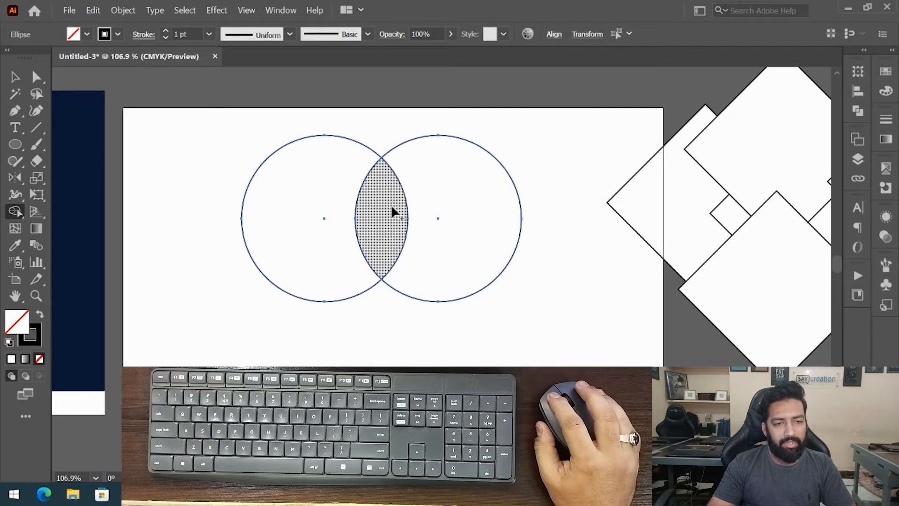
pyautogui.click(327, 187)
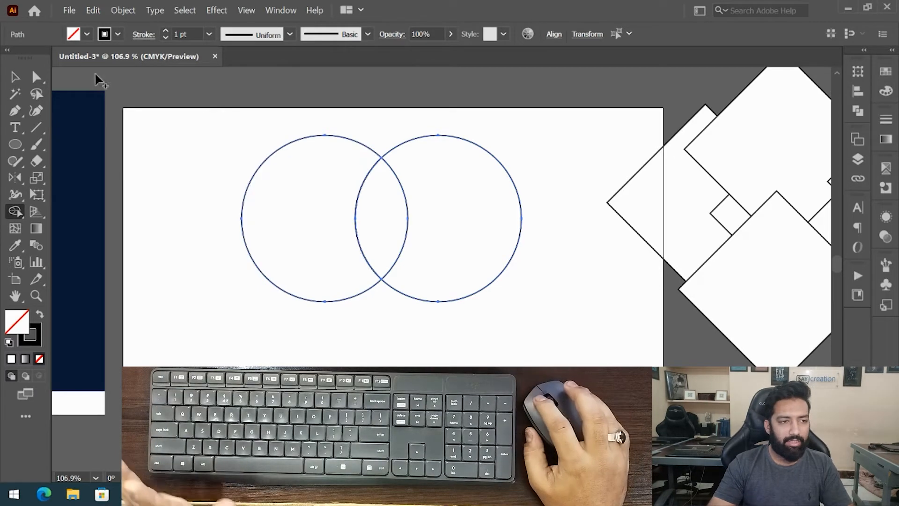
# - Move the left crescent piece aside to inspect it and undo the move
pyautogui.click(15, 76)
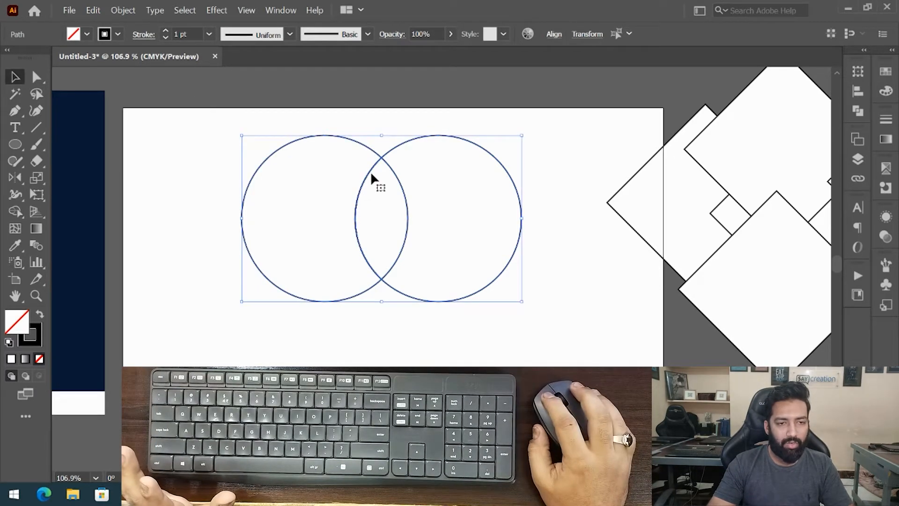
pyautogui.click(364, 159)
pyautogui.doubleClick(373, 150)
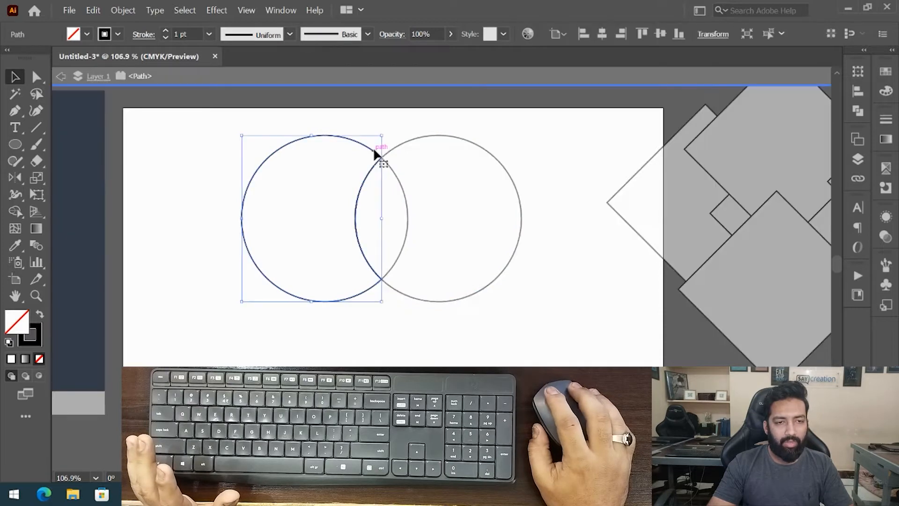
pyautogui.press('Escape')
pyautogui.click(384, 154)
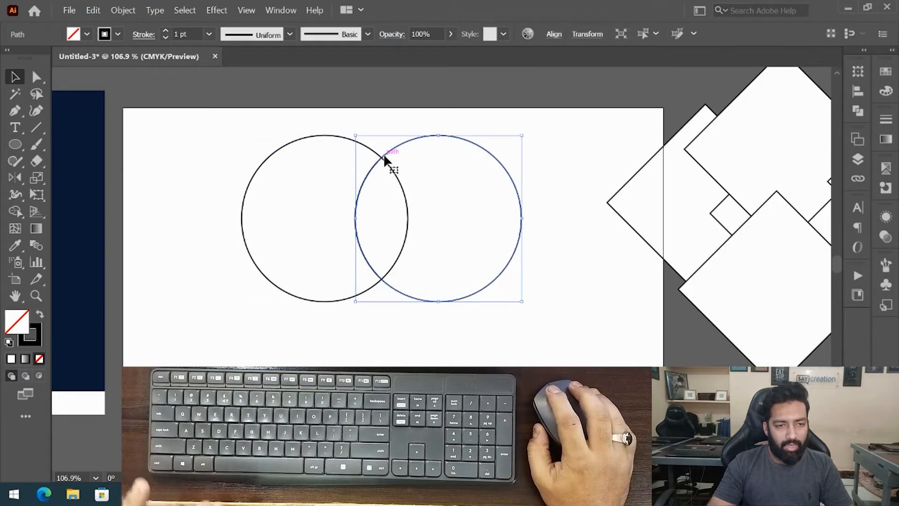
pyautogui.moveTo(367, 146); pyautogui.dragTo(284, 148)
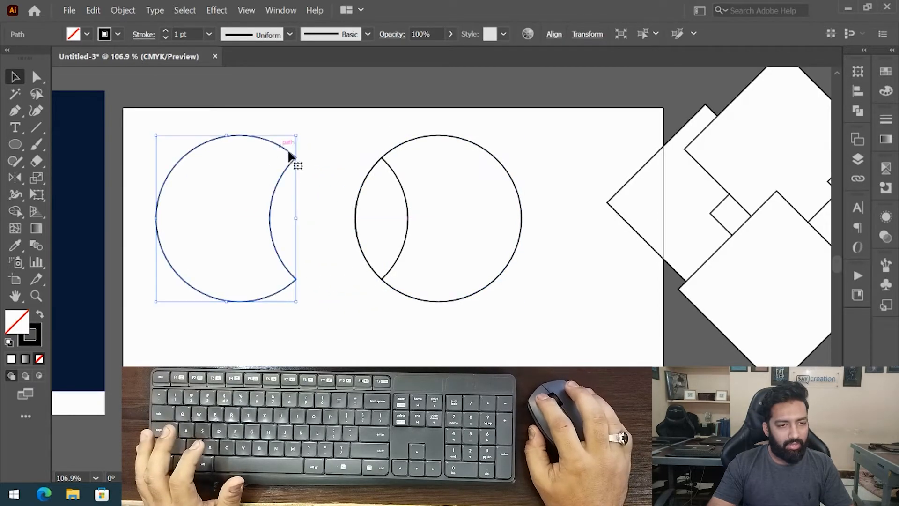
pyautogui.hotkey('ctrl', 'z')
# - Move the left crescent piece aside again and undo the changes
pyautogui.click(355, 144)
pyautogui.moveTo(355, 144); pyautogui.dragTo(392, 172)
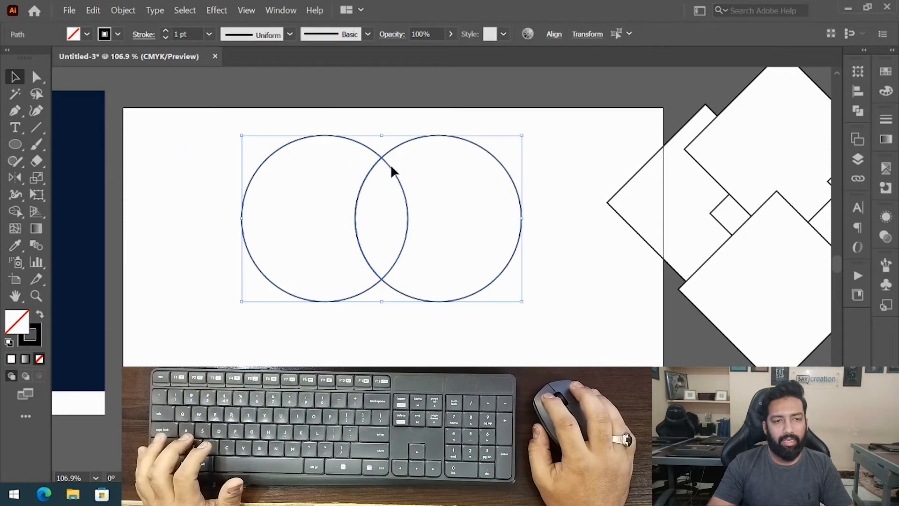
pyautogui.click(389, 146)
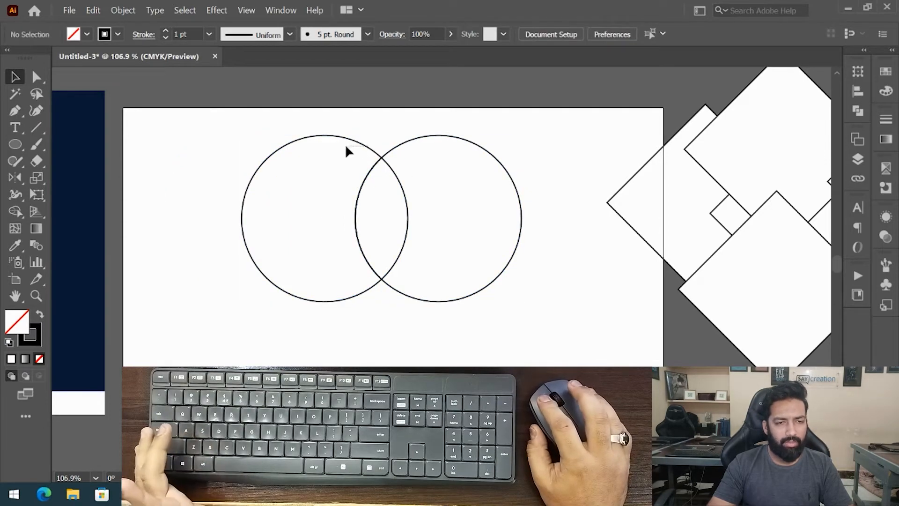
pyautogui.moveTo(348, 145); pyautogui.dragTo(305, 140)
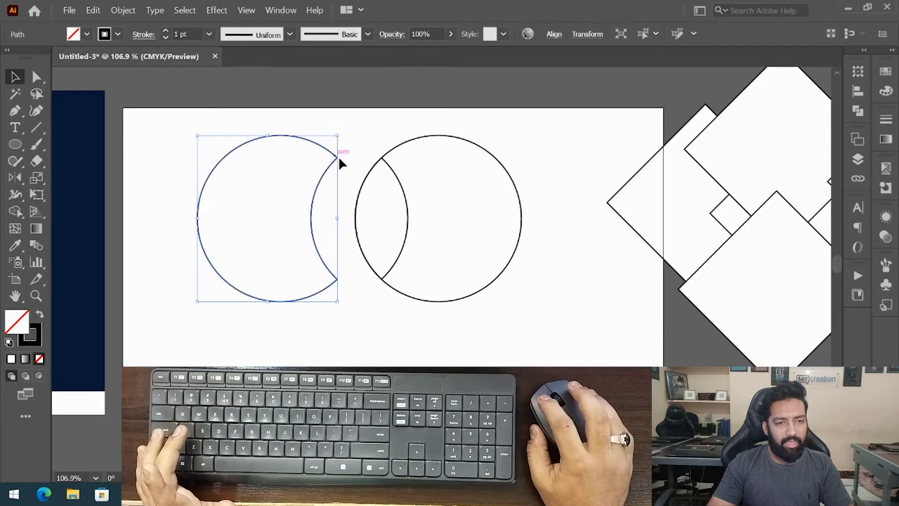
pyautogui.click(349, 205)
pyautogui.click(313, 225)
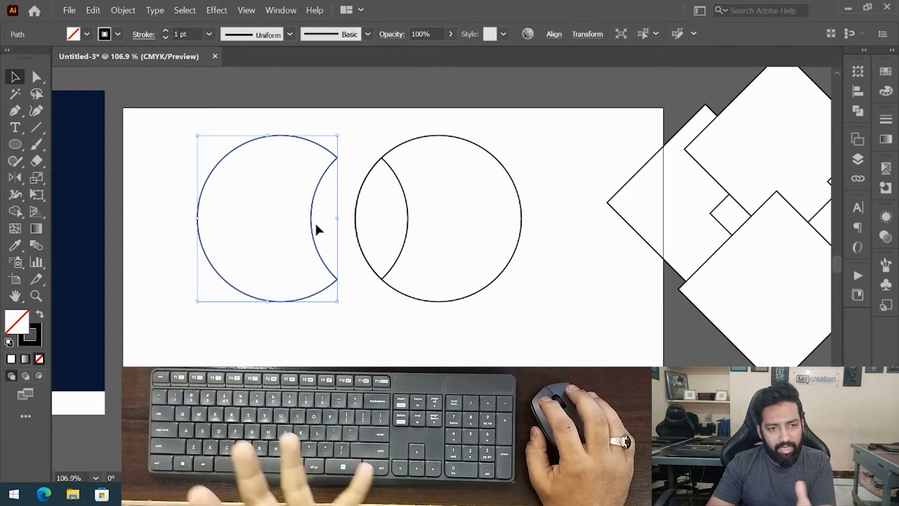
pyautogui.hotkey('ctrl', 'shift', 'b')
pyautogui.hotkey('ctrl', 'z')
pyautogui.hotkey('ctrl', 'z')
# - Select both circles and merge them into one shape with the Shape Builder tool
pyautogui.moveTo(341, 323); pyautogui.dragTo(436, 243)
pyautogui.hotkey('shift', 'm')
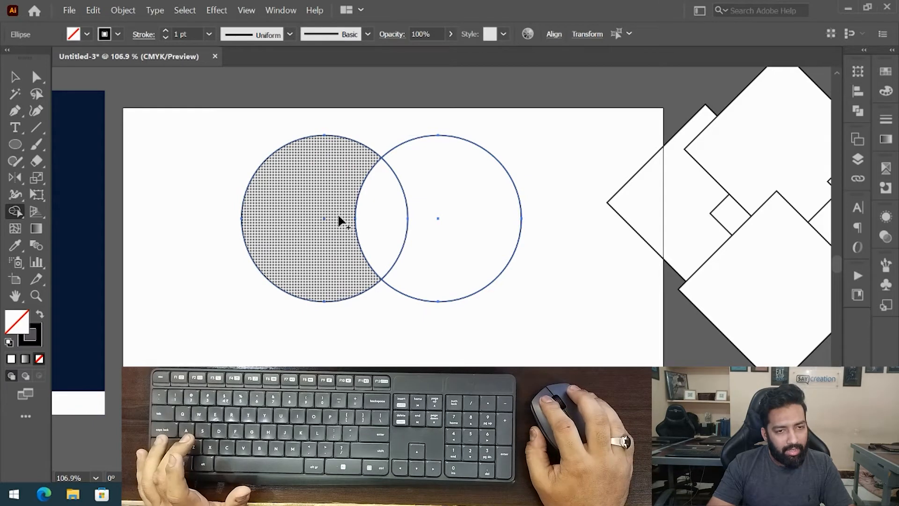
pyautogui.moveTo(339, 216)
pyautogui.mouseDown()
pyautogui.moveTo(379, 216)
pyautogui.moveTo(436, 197)
pyautogui.mouseUp()
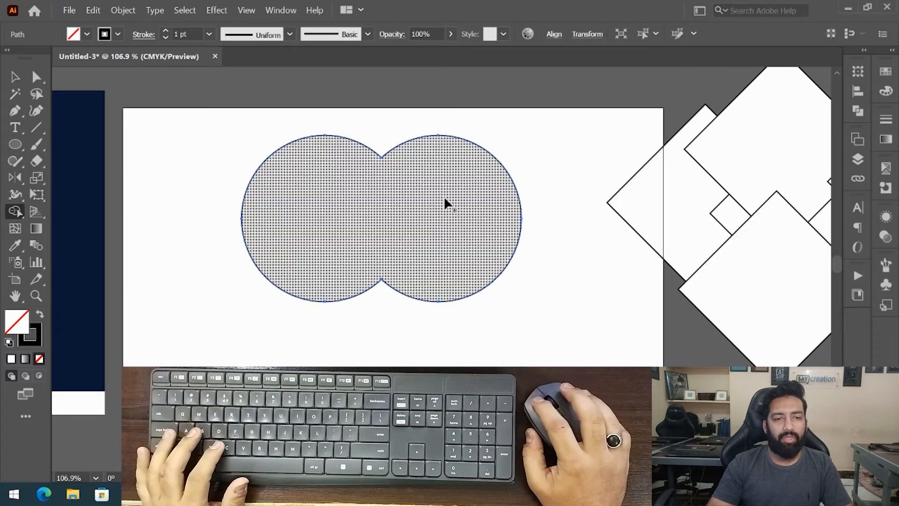
# - Merge the two circles into one shape with the Shape Builder tool, then undo the merge
pyautogui.moveTo(236, 286); pyautogui.dragTo(609, 288)
pyautogui.scroll(-1, 579, 292)
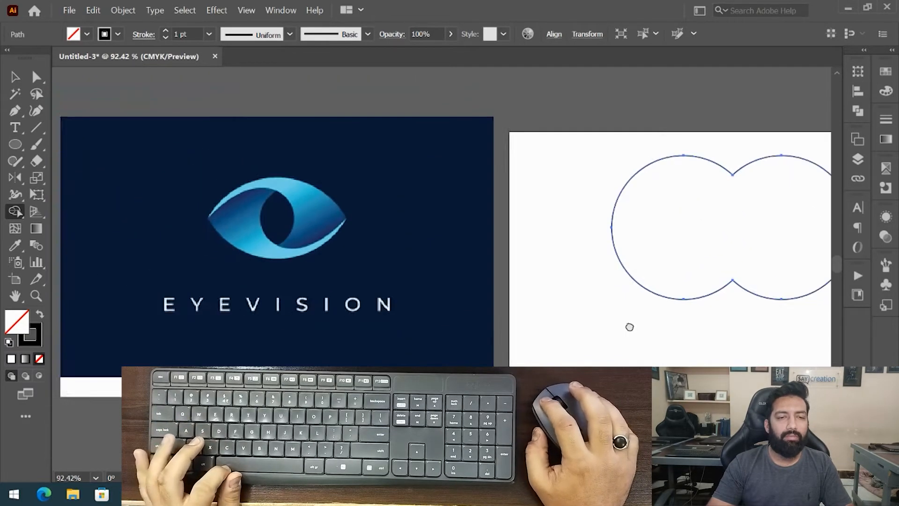
pyautogui.moveTo(636, 331); pyautogui.dragTo(423, 303)
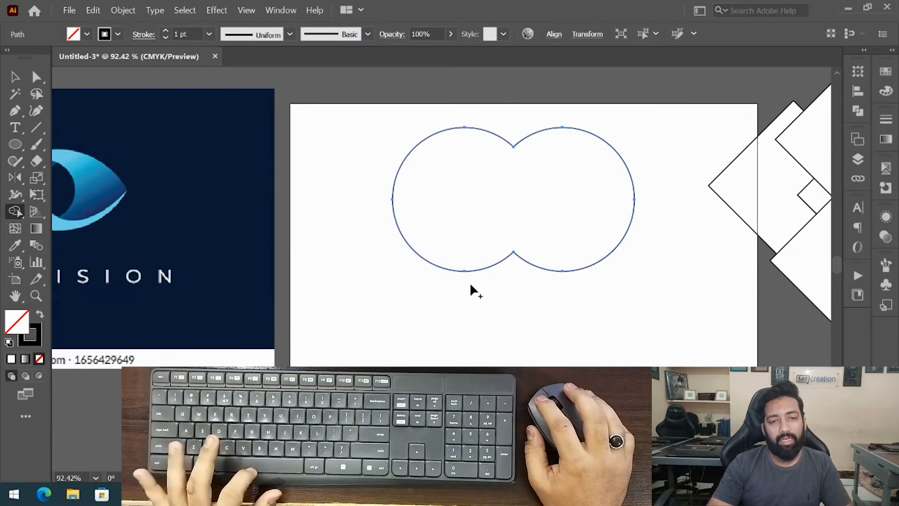
pyautogui.moveTo(474, 287); pyautogui.dragTo(317, 275)
pyautogui.scroll(3, 370, 276)
pyautogui.moveTo(433, 245); pyautogui.dragTo(428, 268)
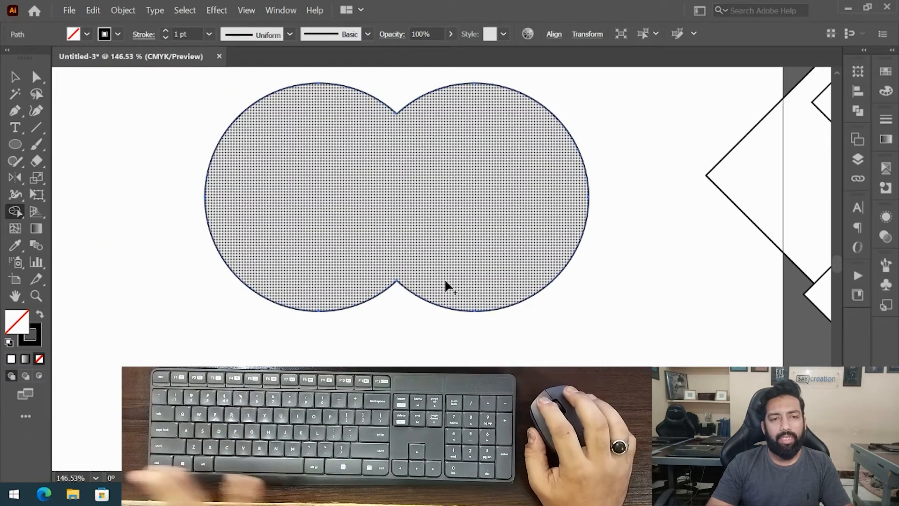
pyautogui.hotkey('ctrl', 'z')
pyautogui.hotkey('ctrl', 'z')
pyautogui.hotkey('ctrl', 'z')
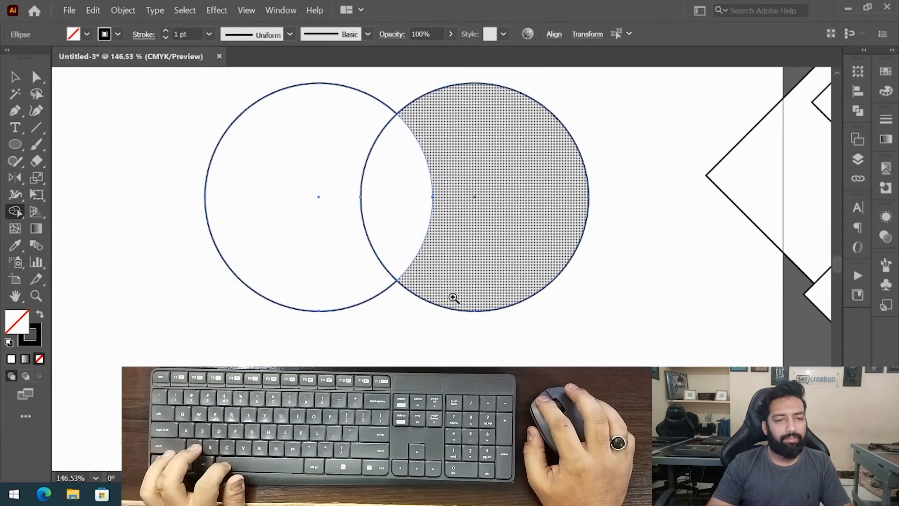
# - Overlap a second circle with the first, select both circles, and set their fill to none
pyautogui.scroll(-2, 323, 356)
pyautogui.keyDown('alt'); pyautogui.click(430, 304); pyautogui.keyUp('alt')
pyautogui.press('v')
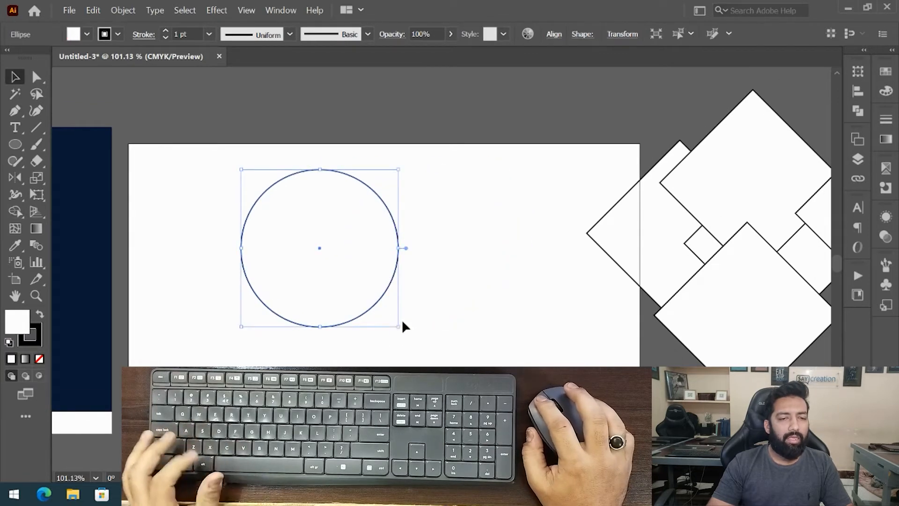
pyautogui.click(380, 327)
pyautogui.moveTo(361, 315); pyautogui.dragTo(476, 318)
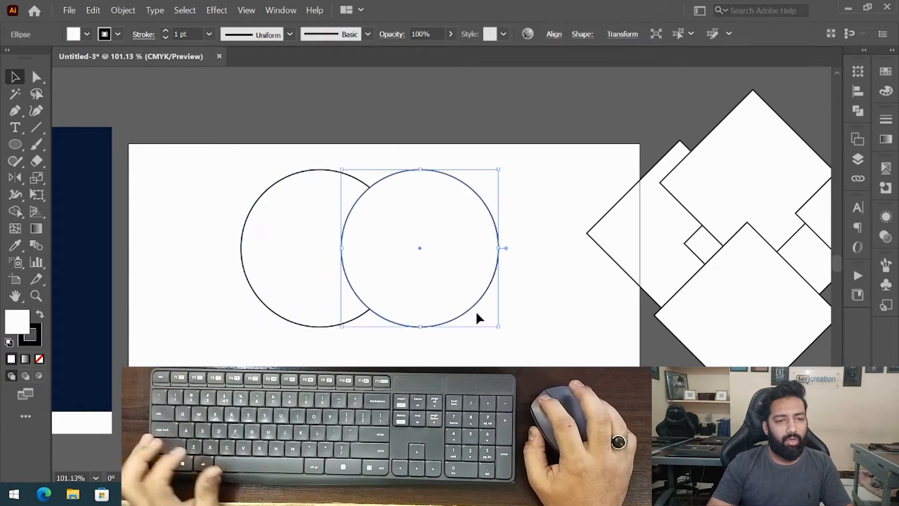
pyautogui.moveTo(275, 188); pyautogui.dragTo(276, 190)
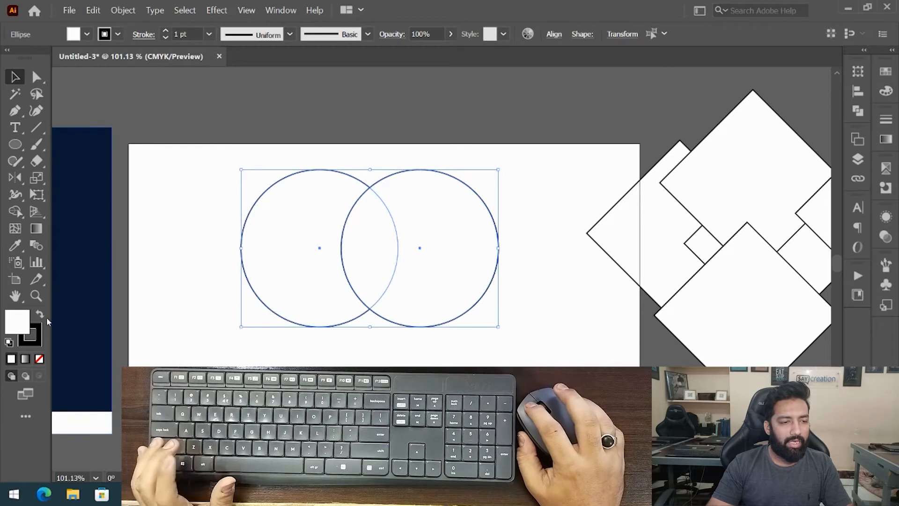
pyautogui.click(40, 359)
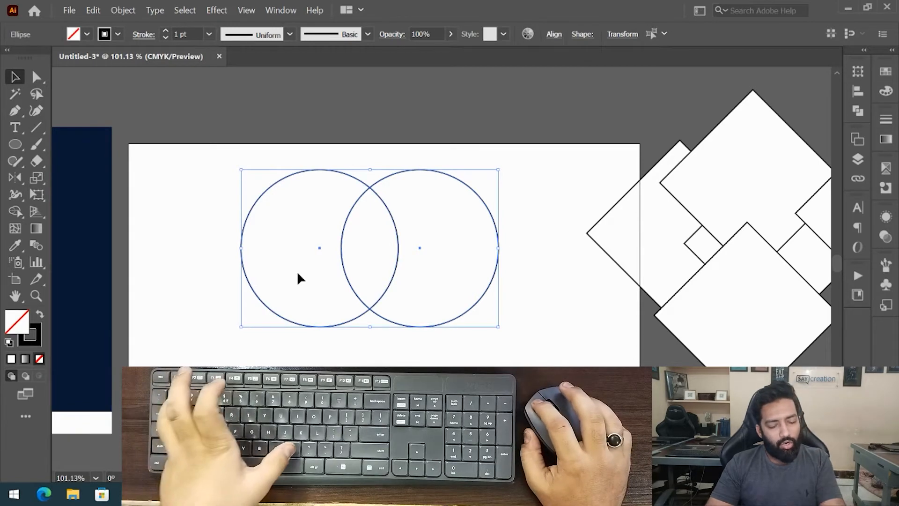
# - Remove the left crescent region of the overlapping circles with the Shape Builder tool
pyautogui.hotkey('shift', 'm')
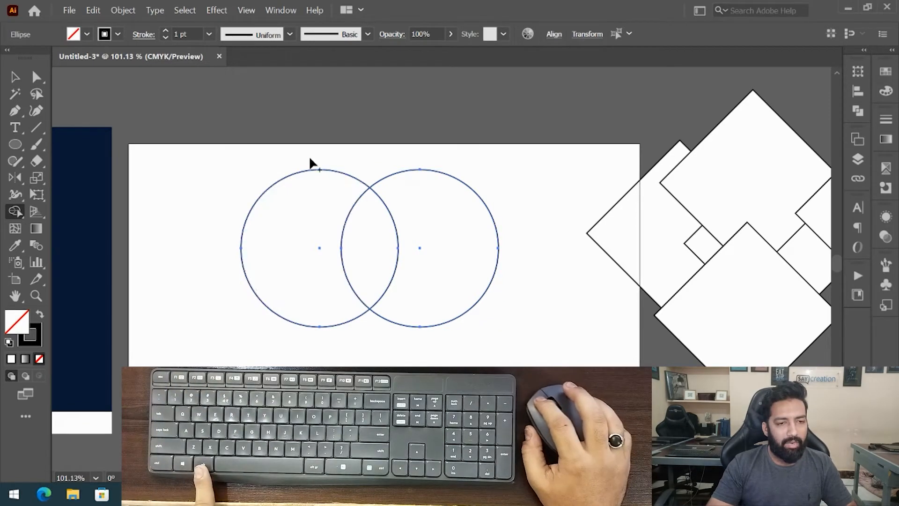
pyautogui.moveTo(303, 252); pyautogui.dragTo(325, 182)
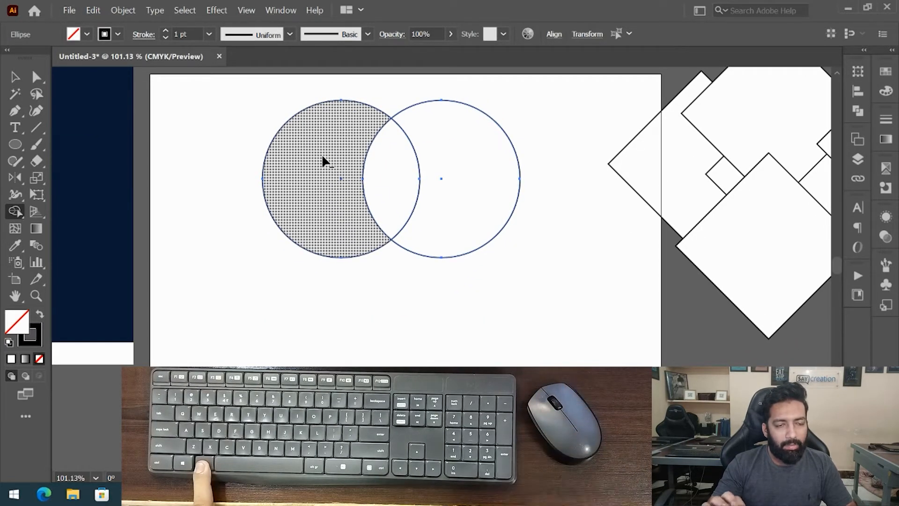
pyautogui.keyDown('alt'); pyautogui.click(322, 157); pyautogui.keyUp('alt')
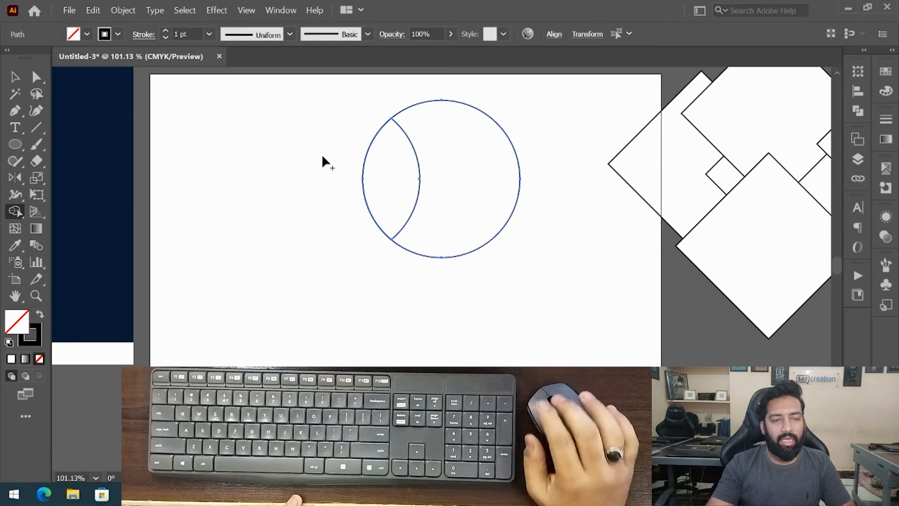
# - Move the lens-shaped middle piece aside, then undo back to the two full overlapping circles
pyautogui.click(19, 77)
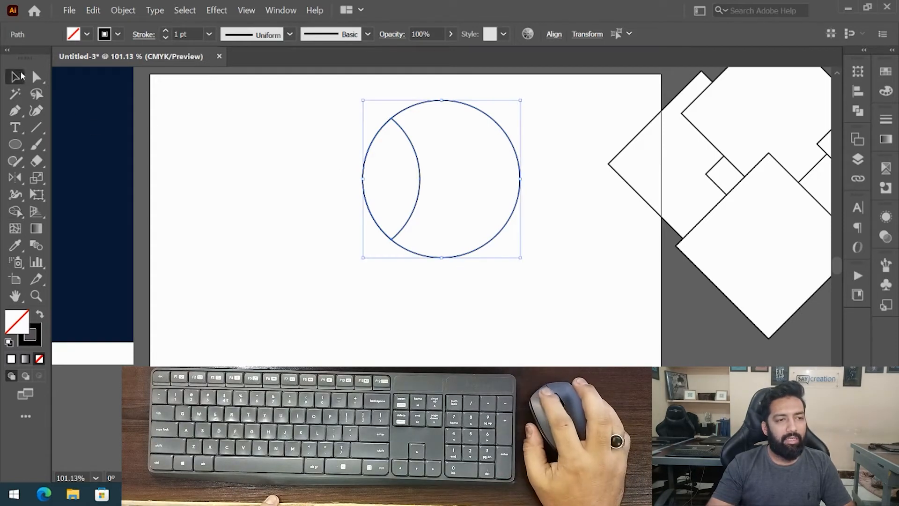
pyautogui.click(359, 152)
pyautogui.moveTo(370, 146); pyautogui.dragTo(341, 147)
pyautogui.moveTo(414, 154); pyautogui.dragTo(288, 152)
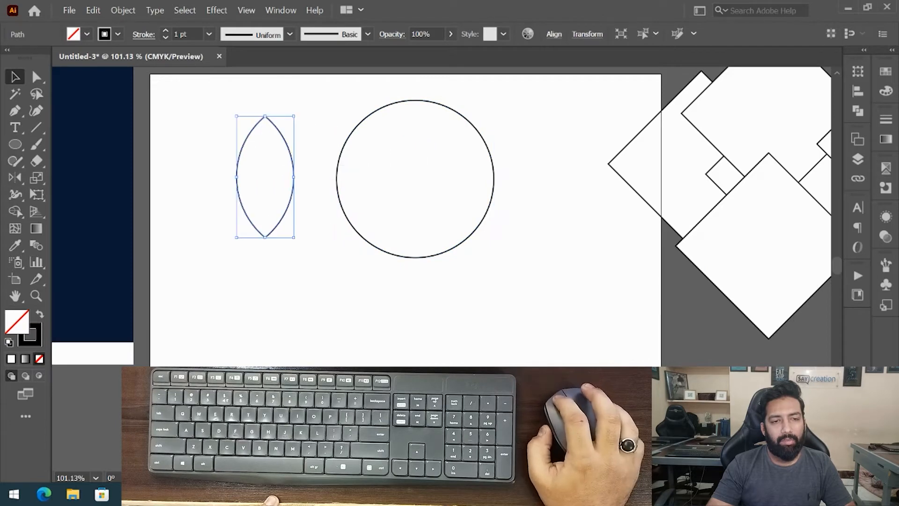
pyautogui.click(442, 254)
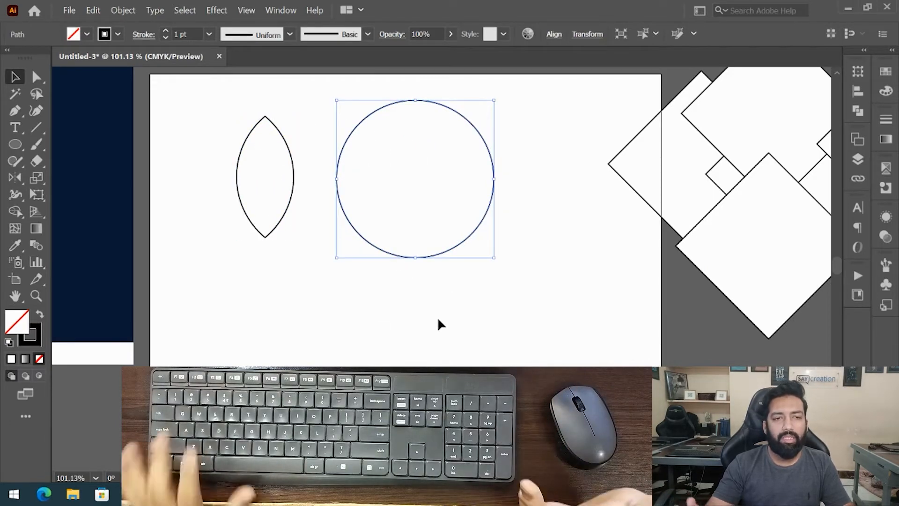
pyautogui.hotkey('ctrl', 'z')
pyautogui.hotkey('ctrl', 'z')
pyautogui.hotkey('ctrl', 'z')
pyautogui.hotkey('ctrl', 'z')
pyautogui.hotkey('ctrl', 'z')
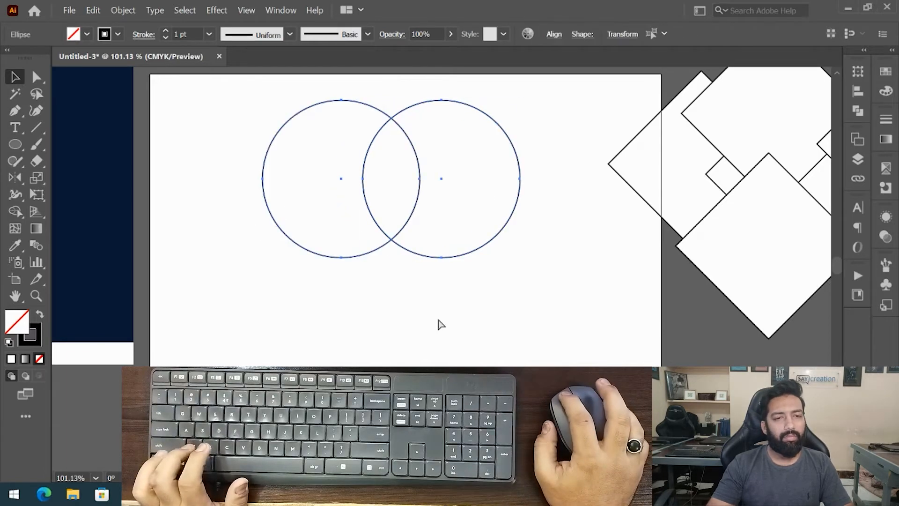
# - Select both circles, move them up, and undo the move
pyautogui.moveTo(448, 286); pyautogui.dragTo(398, 277)
pyautogui.moveTo(291, 283); pyautogui.dragTo(545, 164)
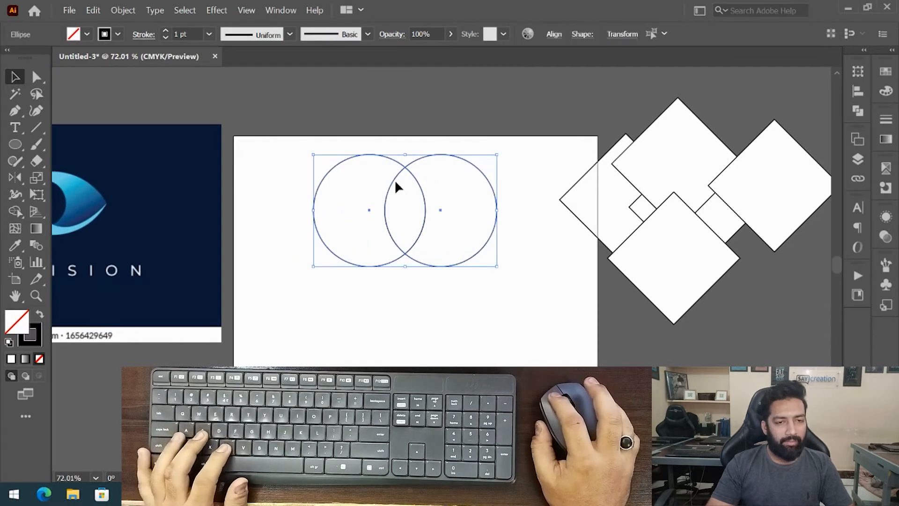
pyautogui.moveTo(393, 183); pyautogui.dragTo(564, 111)
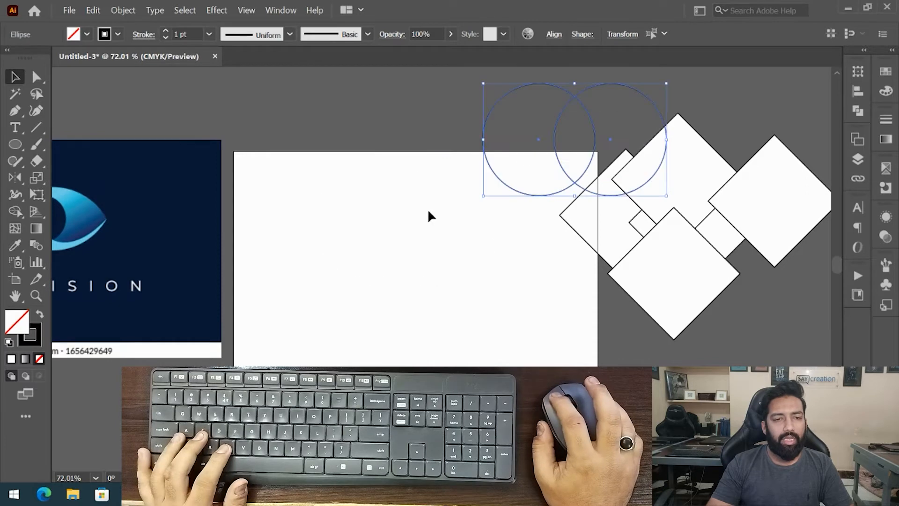
pyautogui.hotkey('ctrl', 'z')
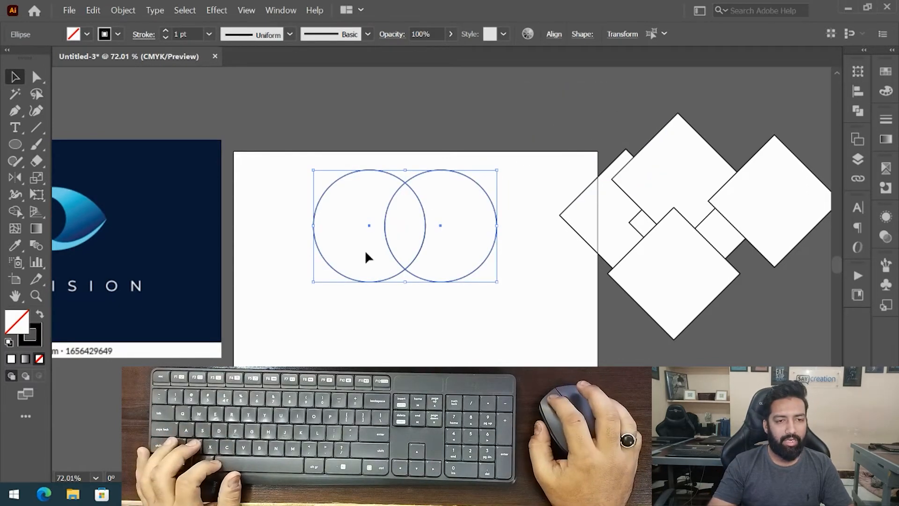
# - Bring the eye logo reference image into view and lock it
pyautogui.moveTo(348, 283); pyautogui.dragTo(720, 139)
pyautogui.moveTo(160, 302); pyautogui.dragTo(511, 309)
pyautogui.scroll(3, 511, 310)
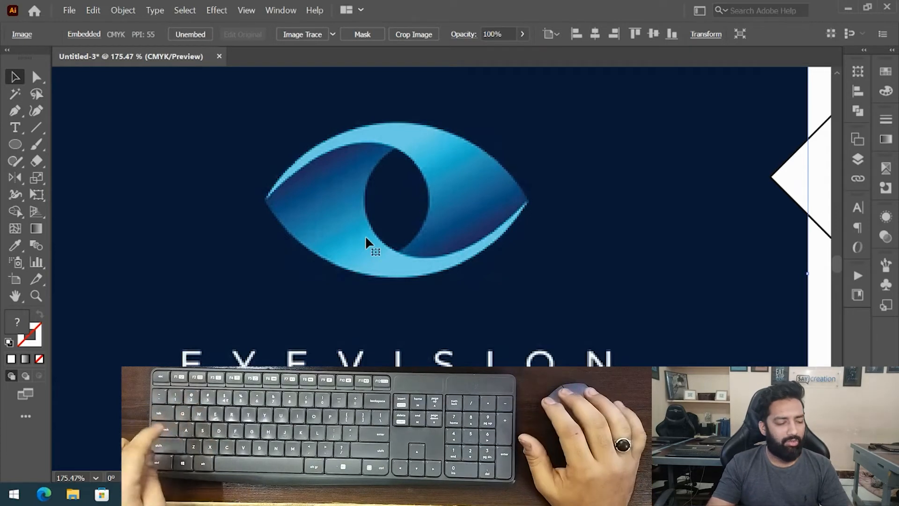
pyautogui.hotkey('ctrl', '2')
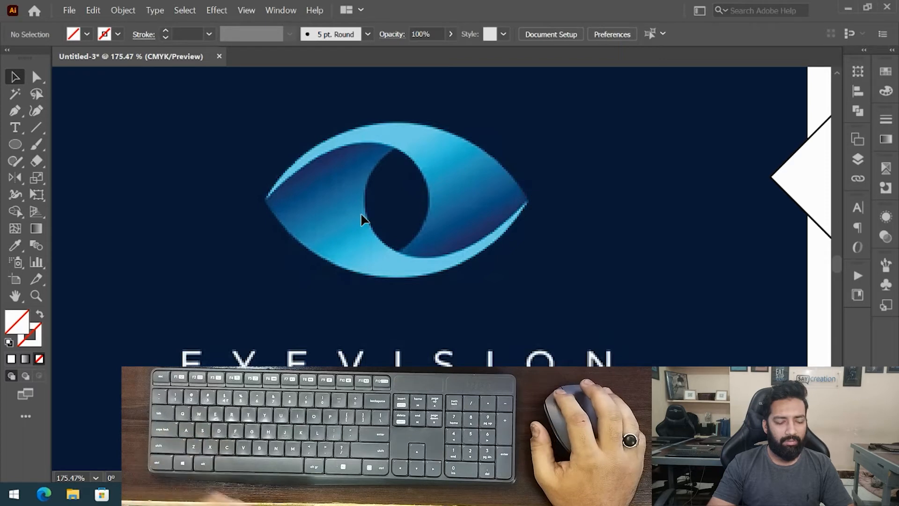
# - Draw a square with default fill and stroke beside the eye and rotate it 45° into a diamond
pyautogui.moveTo(15, 144); pyautogui.dragTo(52, 142)
pyautogui.moveTo(224, 162); pyautogui.dragTo(334, 272)
pyautogui.press('ctrl')
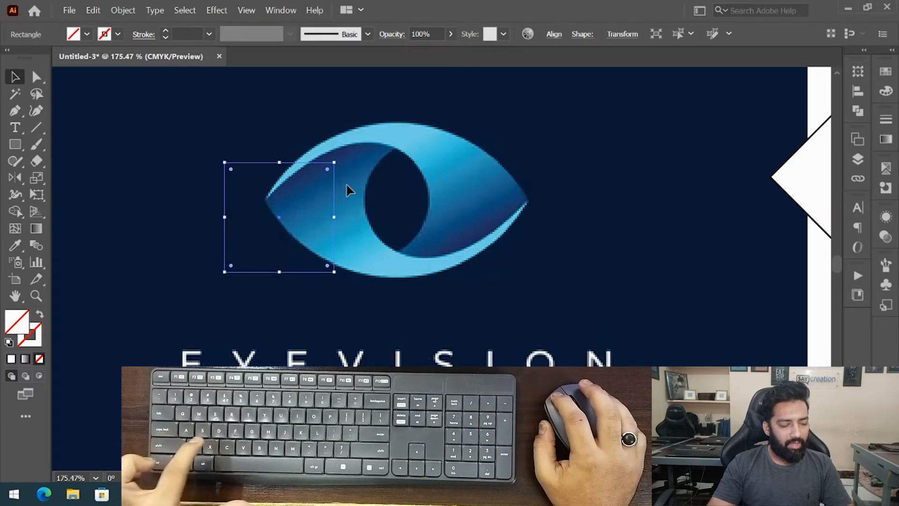
pyautogui.press('d')
pyautogui.moveTo(301, 190); pyautogui.dragTo(226, 175)
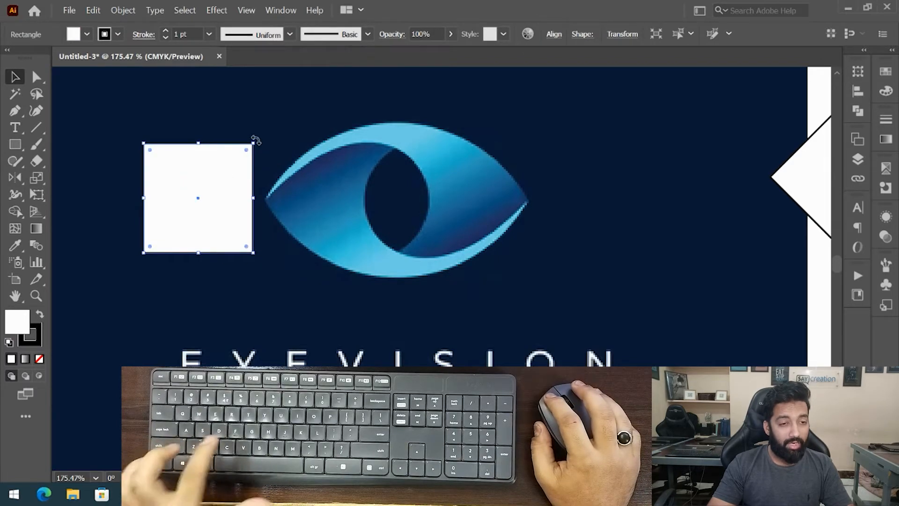
pyautogui.moveTo(256, 140); pyautogui.dragTo(242, 209)
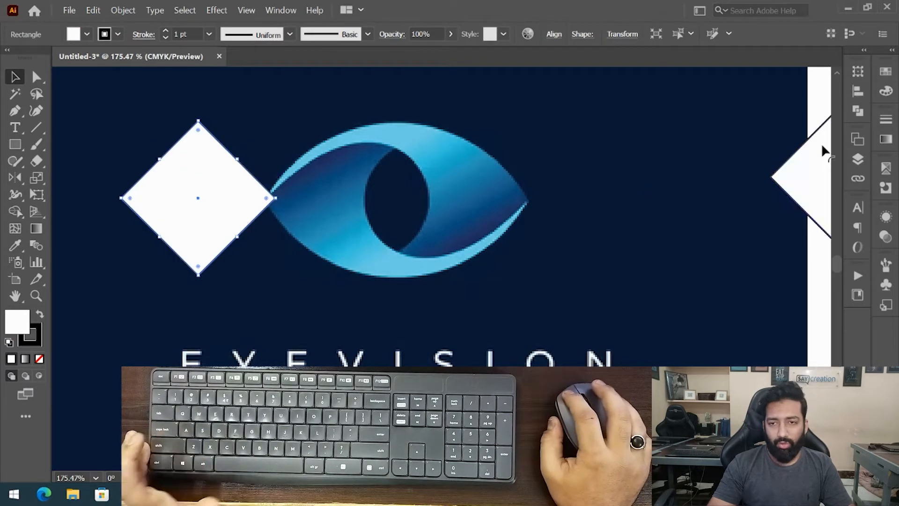
# - Set the diamond's fill to none and its stroke colour to C 0, M 100, Y 0, K 0
pyautogui.click(886, 90)
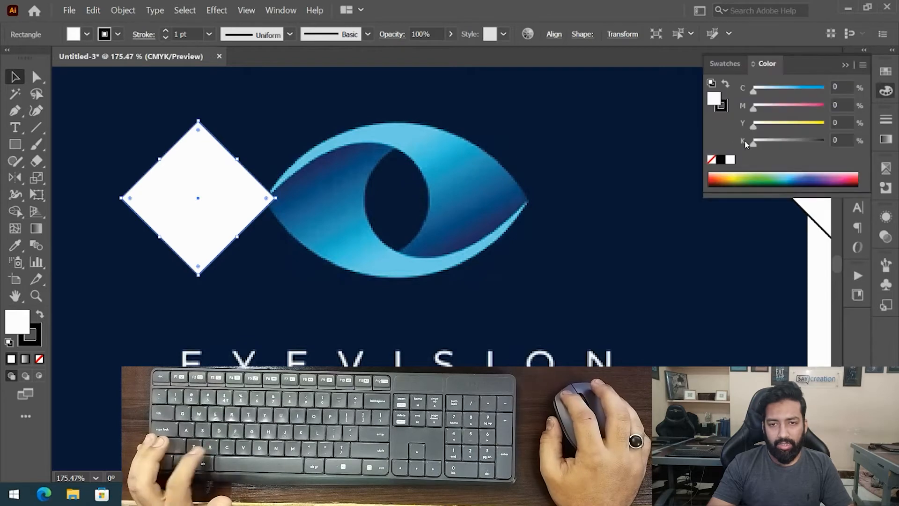
pyautogui.click(712, 160)
pyautogui.press('x')
pyautogui.moveTo(848, 106); pyautogui.dragTo(723, 136)
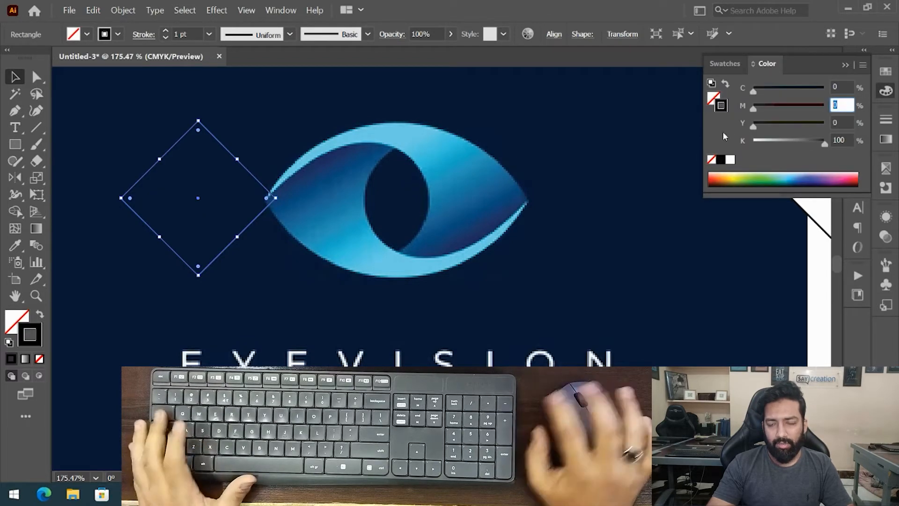
pyautogui.write('100')
pyautogui.press('Tab')
pyautogui.press('Tab')
pyautogui.write('0')
pyautogui.press('Return')
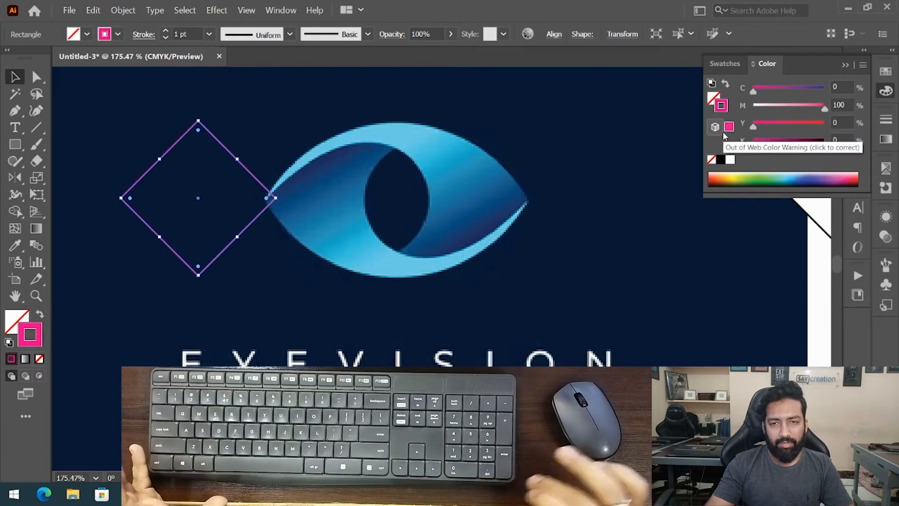
pyautogui.click(848, 66)
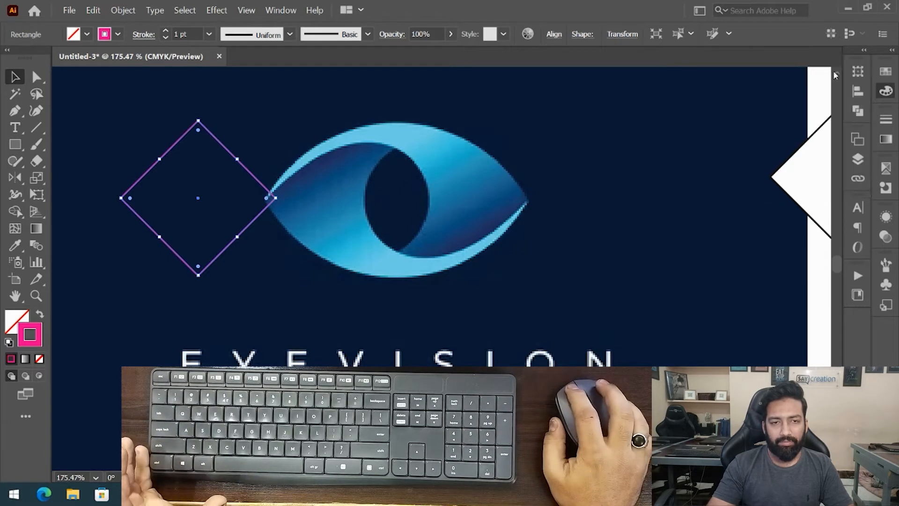
# - Move and scale the diamond over the eye so its side corners meet the eye's outer tips
pyautogui.click(261, 216)
pyautogui.moveTo(265, 189); pyautogui.dragTo(549, 205)
pyautogui.moveTo(447, 192); pyautogui.dragTo(438, 215)
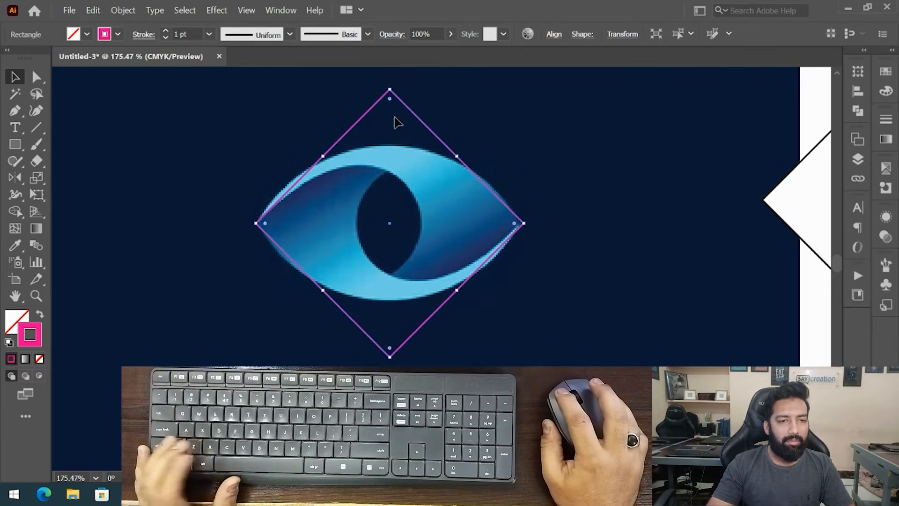
pyautogui.click(344, 96)
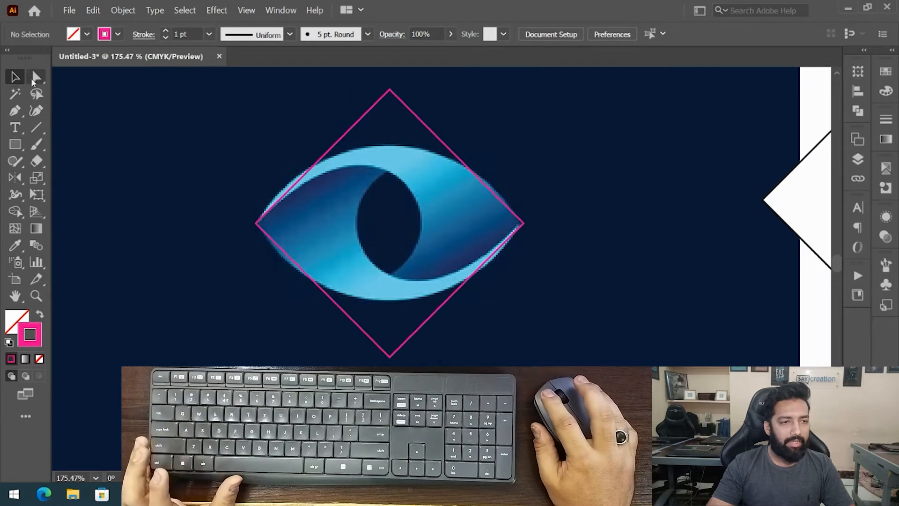
# - Zoom in and examine how the diamond's edges line up with the eye's outer curves
pyautogui.moveTo(365, 87); pyautogui.dragTo(403, 228)
pyautogui.moveTo(395, 360); pyautogui.dragTo(529, 165)
pyautogui.hotkey('ctrl', 'space')
pyautogui.press('space')
pyautogui.moveTo(148, 272); pyautogui.dragTo(361, 192)
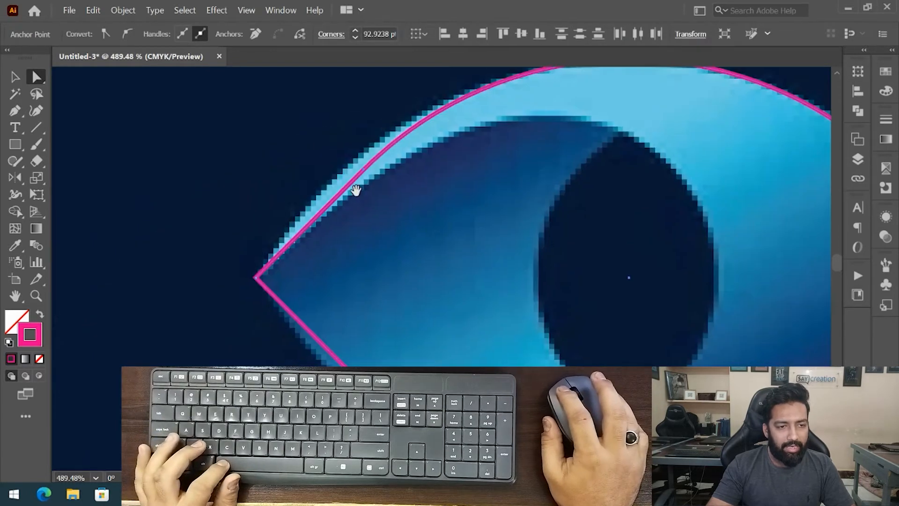
pyautogui.press('space')
pyautogui.moveTo(311, 362); pyautogui.dragTo(374, 256)
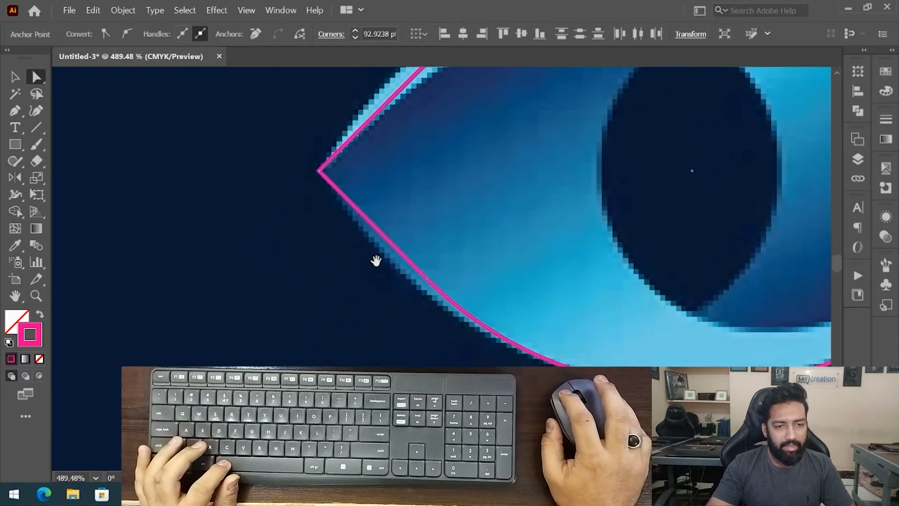
pyautogui.hotkey('ctrl', 'space')
pyautogui.moveTo(424, 297); pyautogui.dragTo(301, 285)
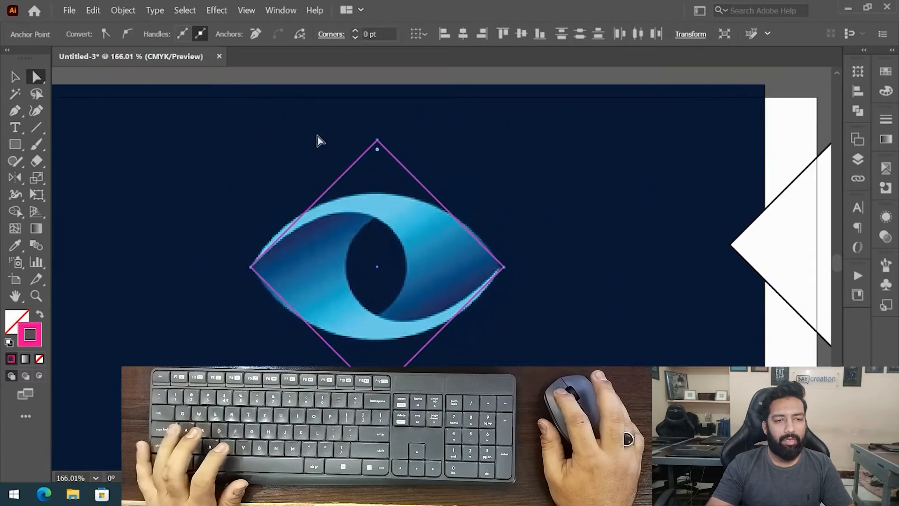
pyautogui.hotkey('ctrl', 'space')
pyautogui.click(338, 191)
pyautogui.press('space')
pyautogui.moveTo(344, 192); pyautogui.dragTo(350, 272)
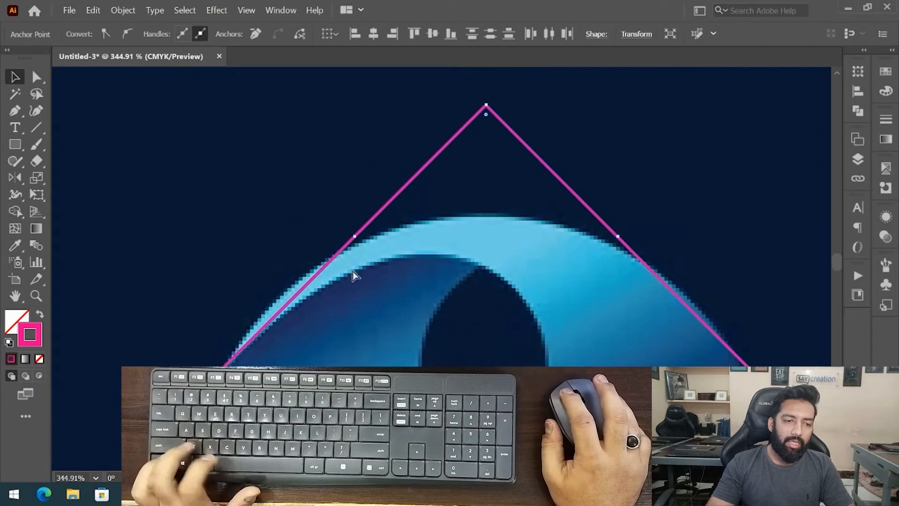
pyautogui.press('space')
pyautogui.moveTo(341, 328); pyautogui.dragTo(318, 345)
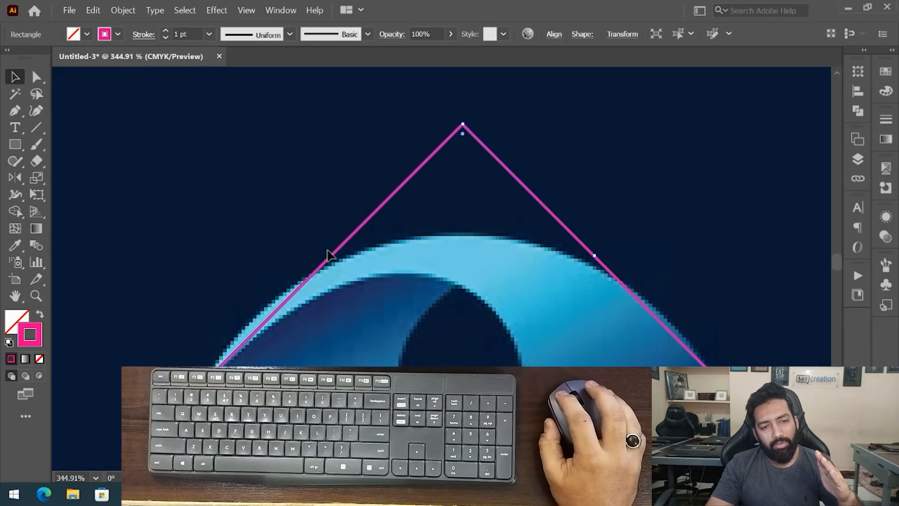
pyautogui.moveTo(281, 315); pyautogui.dragTo(301, 203)
pyautogui.scroll(-1, 267, 229)
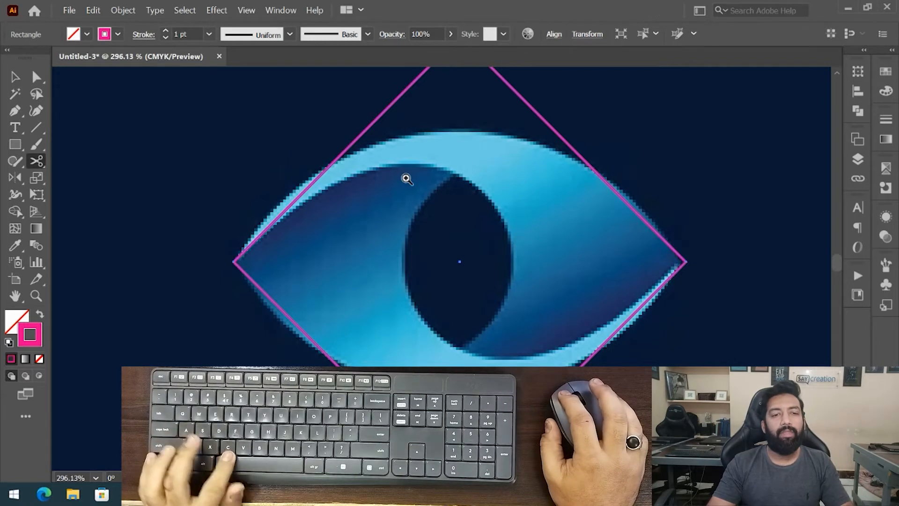
# - Select the diamond's top and bottom anchor points and nudge them down one step
pyautogui.scroll(-3, 395, 202)
pyautogui.press('a')
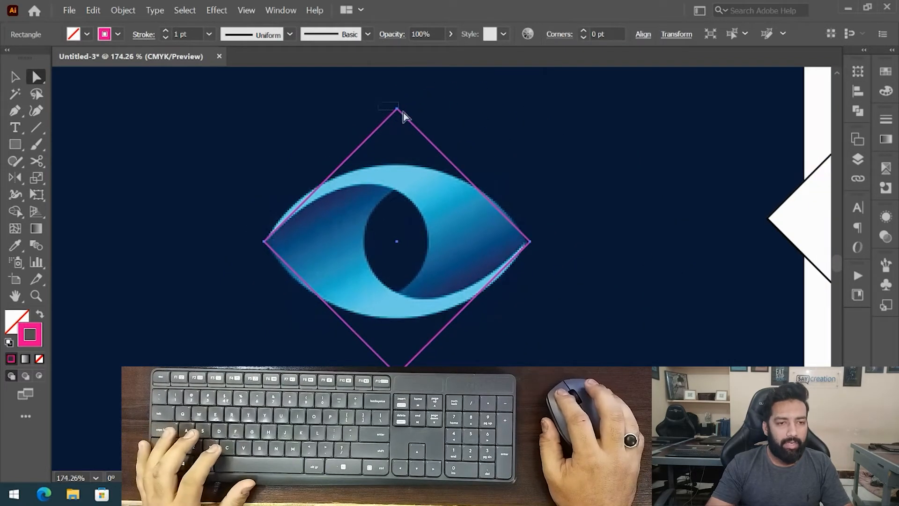
pyautogui.click(395, 105)
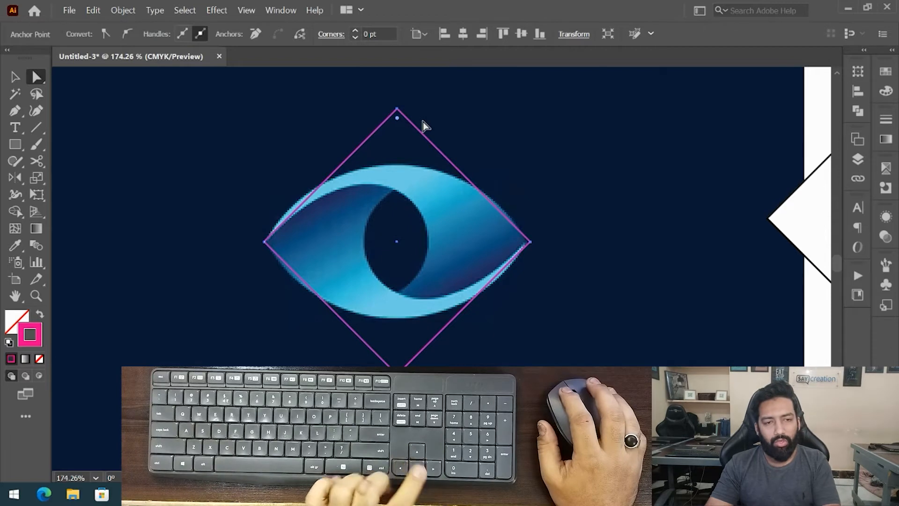
pyautogui.scroll(-5, 425, 172)
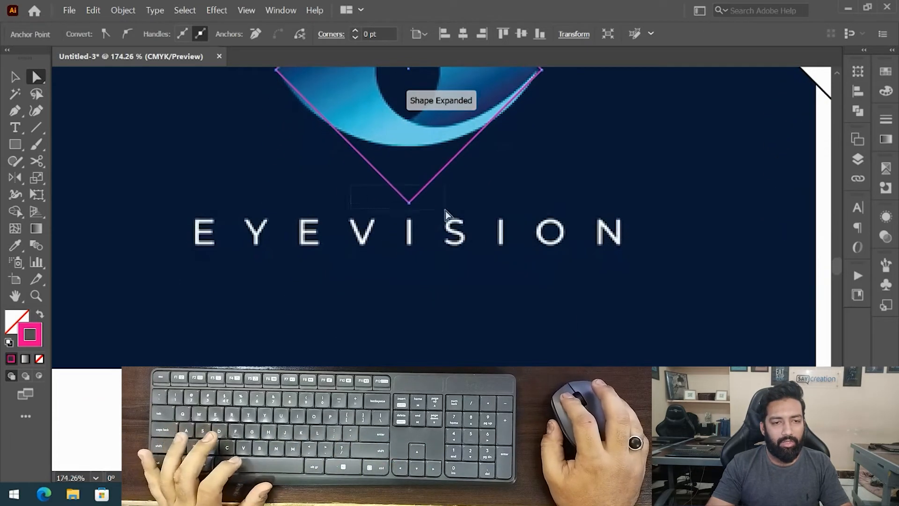
pyautogui.moveTo(445, 210); pyautogui.dragTo(448, 217)
pyautogui.press('Down')
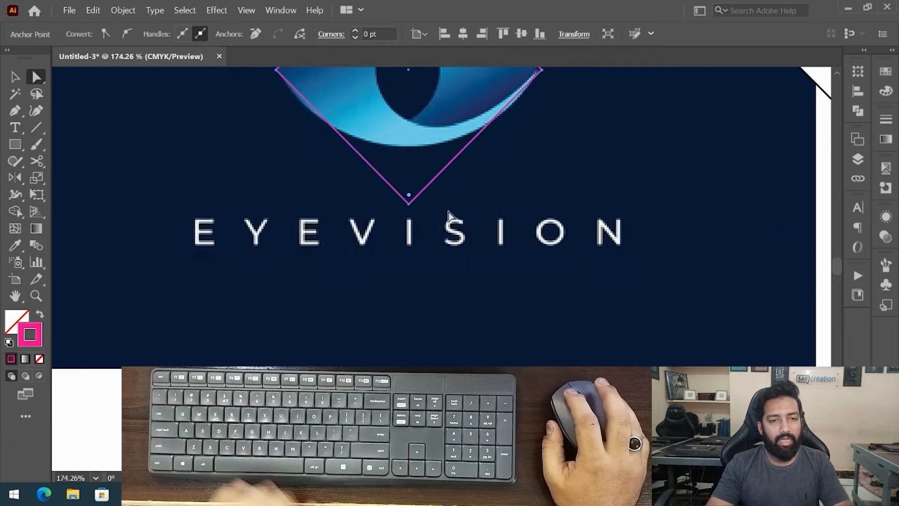
pyautogui.hotkey('ctrl', '0')
pyautogui.press('v')
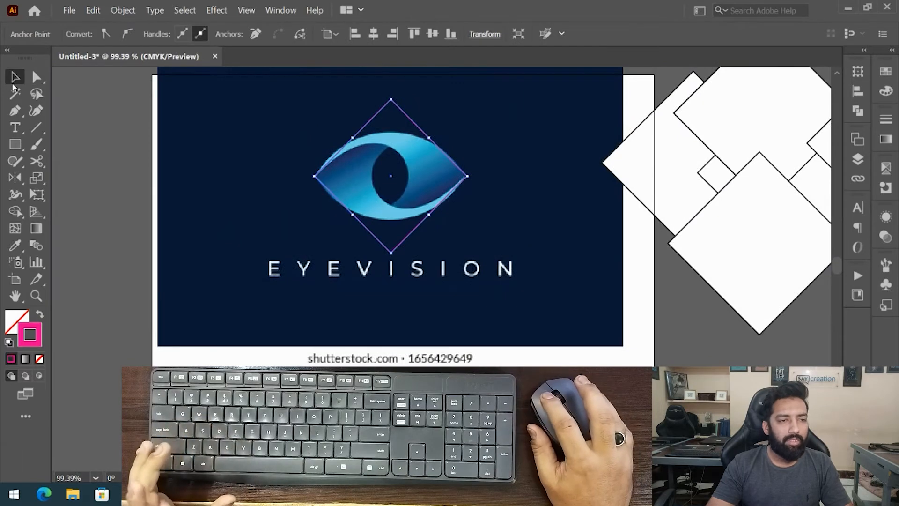
# - Reset the diamond's bounding box
pyautogui.click(123, 10)
pyautogui.moveTo(140, 24)
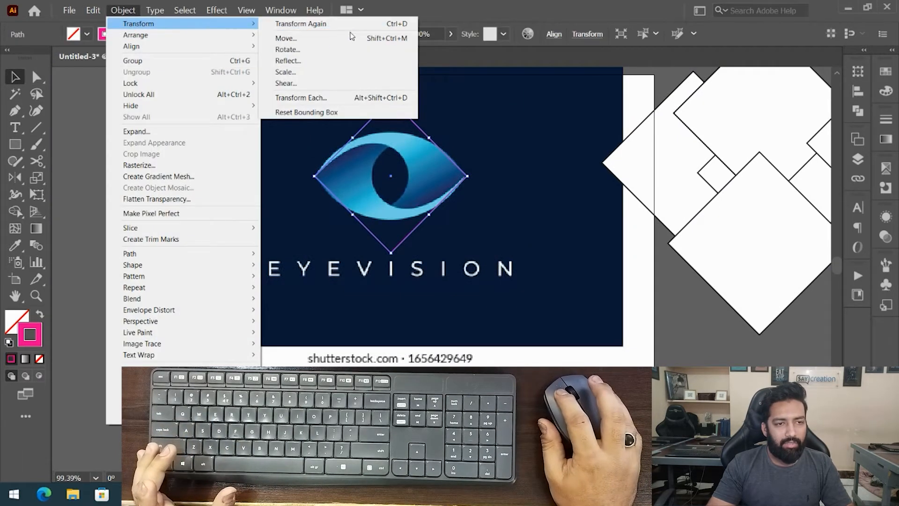
pyautogui.click(306, 112)
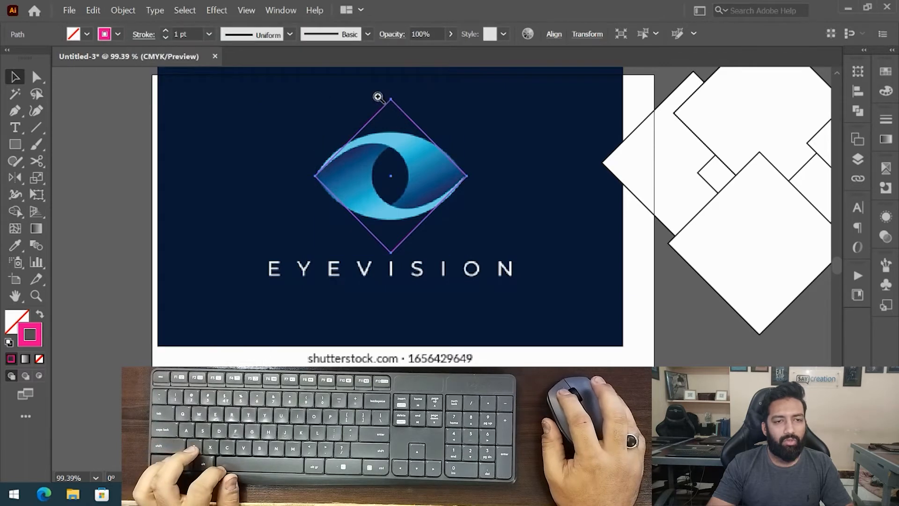
# - Stretch the diamond vertically, keeping its side corners snapped to the eye's outer tips
pyautogui.moveTo(381, 101); pyautogui.dragTo(498, 104)
pyautogui.moveTo(423, 104); pyautogui.dragTo(499, 121)
pyautogui.moveTo(392, 183); pyautogui.dragTo(421, 161)
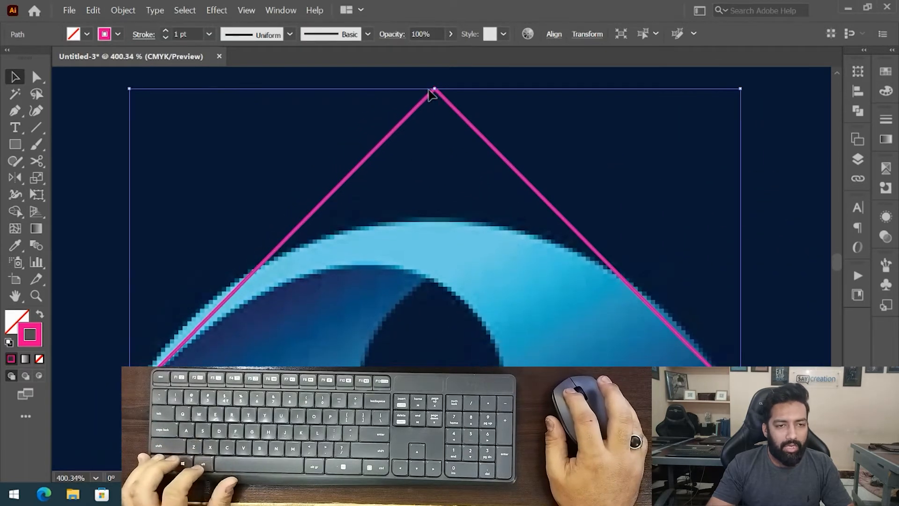
pyautogui.moveTo(459, 124); pyautogui.dragTo(391, 165)
pyautogui.moveTo(447, 112); pyautogui.dragTo(431, 88)
pyautogui.moveTo(286, 320); pyautogui.dragTo(347, 234)
pyautogui.moveTo(324, 231); pyautogui.dragTo(489, 231)
pyautogui.moveTo(322, 236); pyautogui.dragTo(209, 302)
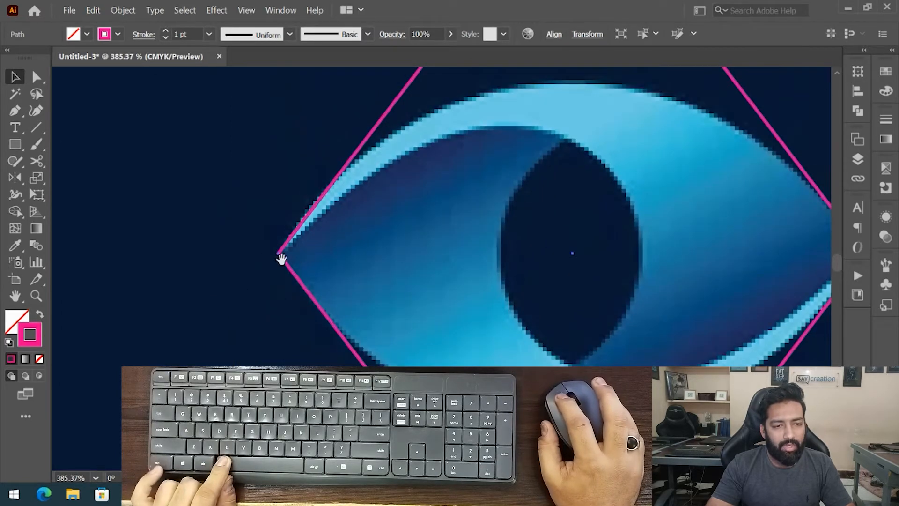
pyautogui.moveTo(433, 345); pyautogui.dragTo(175, 337)
pyautogui.moveTo(624, 229); pyautogui.dragTo(666, 249)
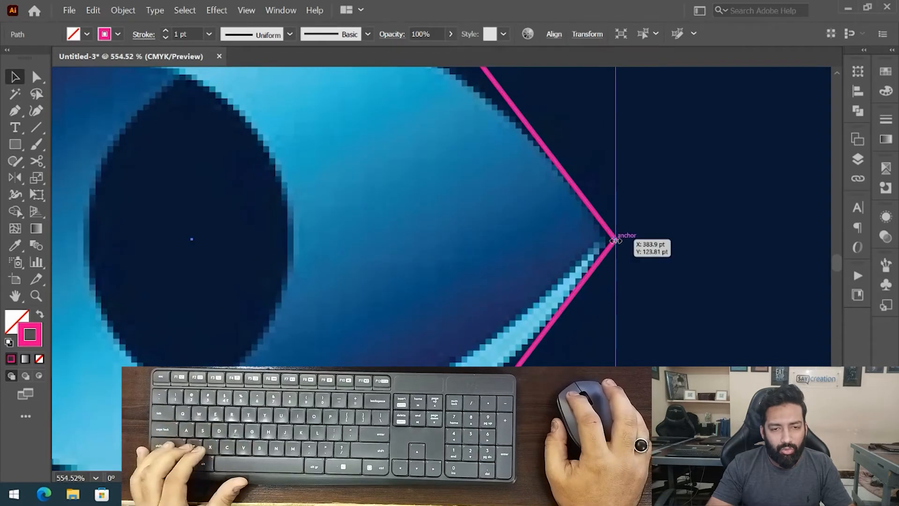
pyautogui.moveTo(609, 242); pyautogui.dragTo(438, 277)
# - Round the diamond's top and bottom corners to about 103 pt so its sides follow the eye's outer outline
pyautogui.press('a')
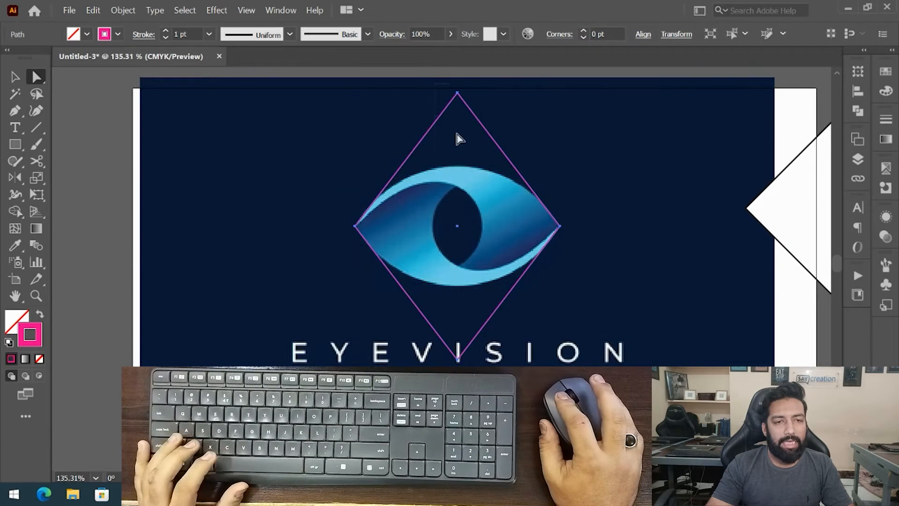
pyautogui.moveTo(461, 316); pyautogui.dragTo(472, 362)
pyautogui.moveTo(471, 359); pyautogui.dragTo(481, 114)
pyautogui.scroll(5, 480, 117)
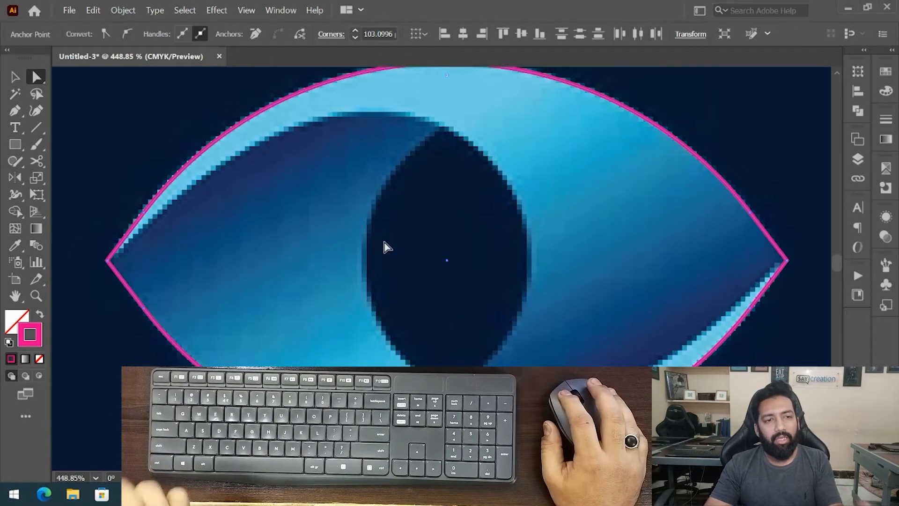
pyautogui.moveTo(406, 261); pyautogui.dragTo(385, 250)
pyautogui.press('v')
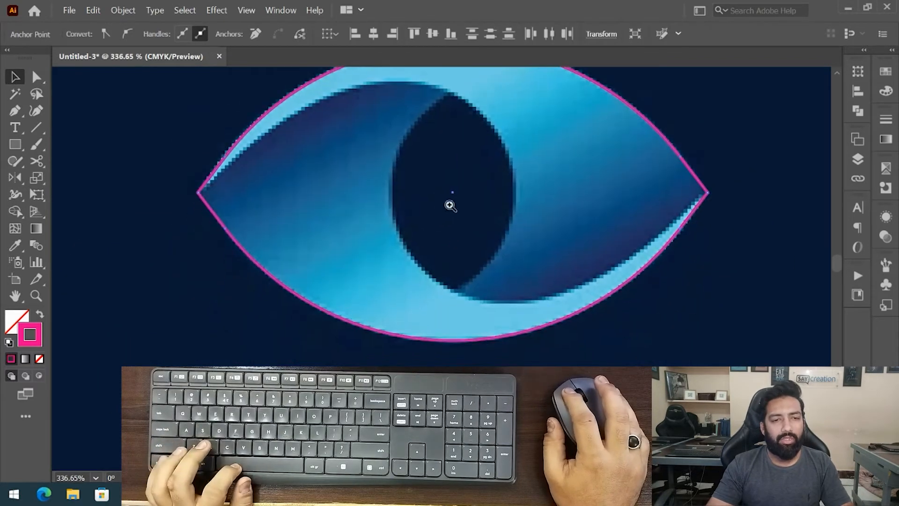
# - Draw a small circle inside the eye's pupil with the Ellipse tool
pyautogui.moveTo(447, 203); pyautogui.dragTo(418, 236)
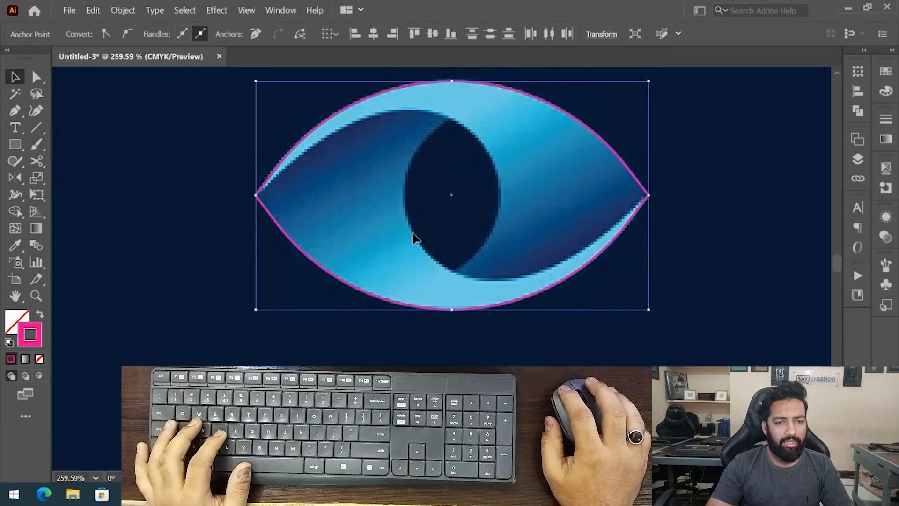
pyautogui.moveTo(401, 220); pyautogui.dragTo(379, 224)
pyautogui.moveTo(378, 181); pyautogui.dragTo(390, 180)
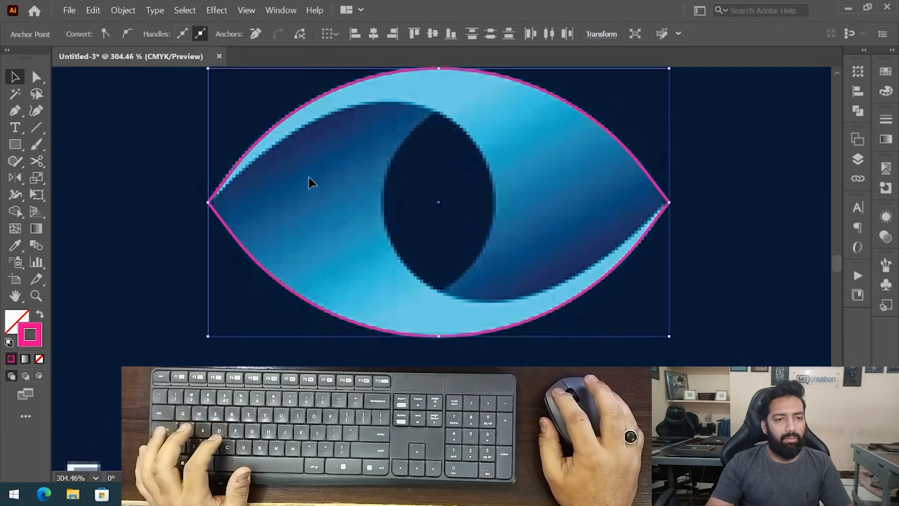
pyautogui.hotkey('ctrl', 'shift', 'a')
pyautogui.press('l')
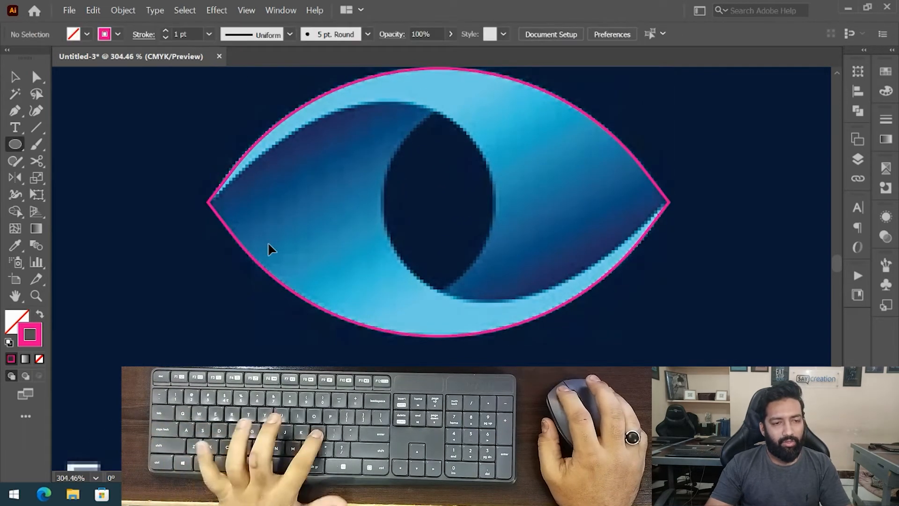
pyautogui.moveTo(430, 181); pyautogui.dragTo(437, 241)
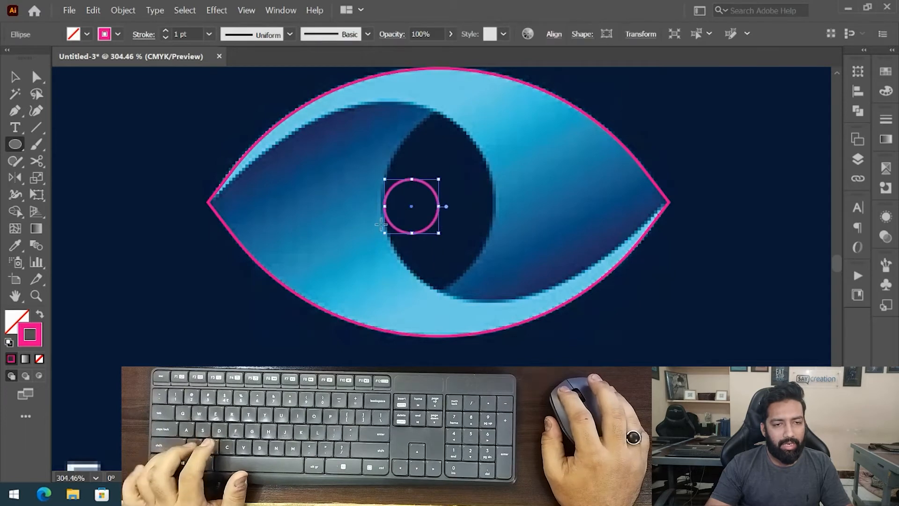
# - Move the small circle to the centre of the pupil
pyautogui.press('v')
pyautogui.moveTo(433, 188); pyautogui.dragTo(448, 205)
pyautogui.hotkey('ctrl', 'shift', 'a')
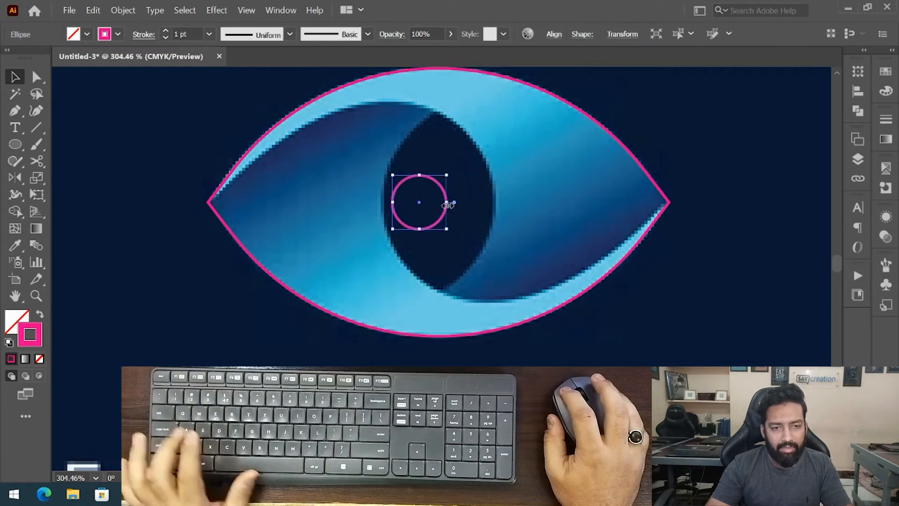
pyautogui.click(443, 197)
pyautogui.click(444, 196)
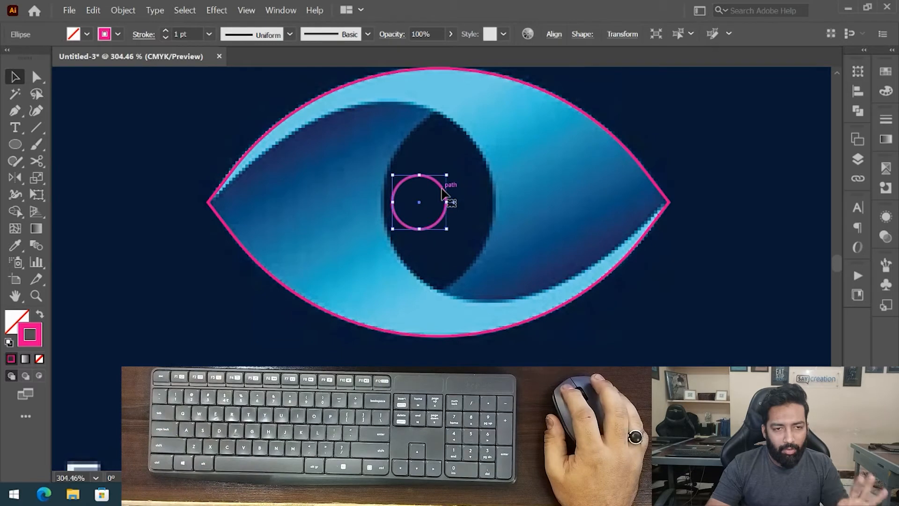
pyautogui.moveTo(444, 196); pyautogui.dragTo(491, 184)
pyautogui.click(454, 214)
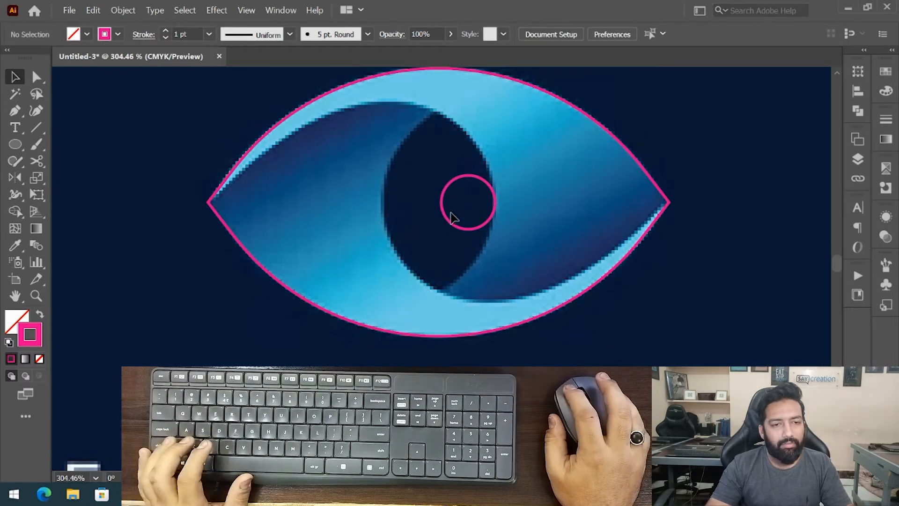
pyautogui.click(439, 203)
pyautogui.click(459, 183)
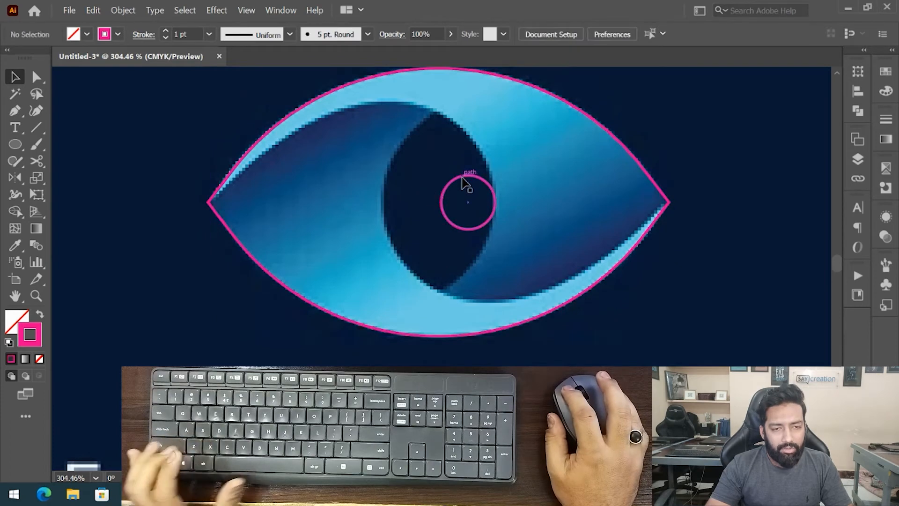
pyautogui.click(465, 183)
pyautogui.click(396, 185)
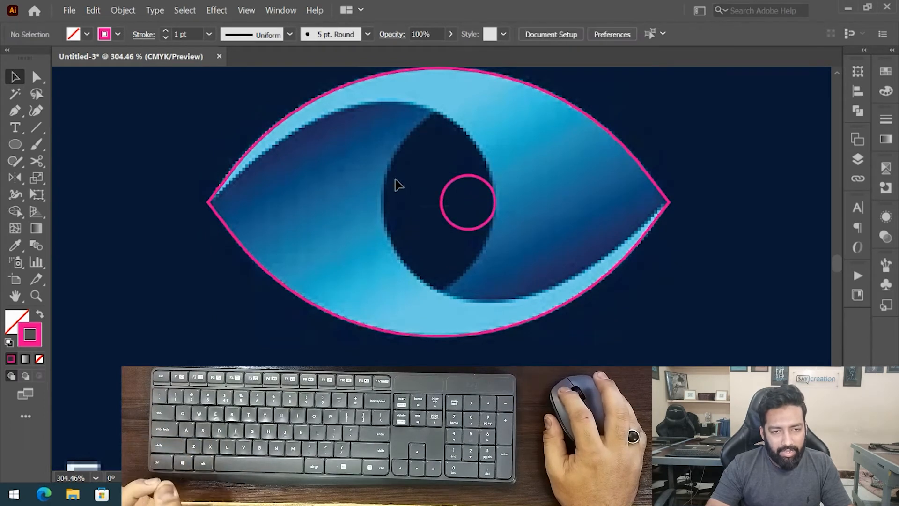
pyautogui.click(478, 231)
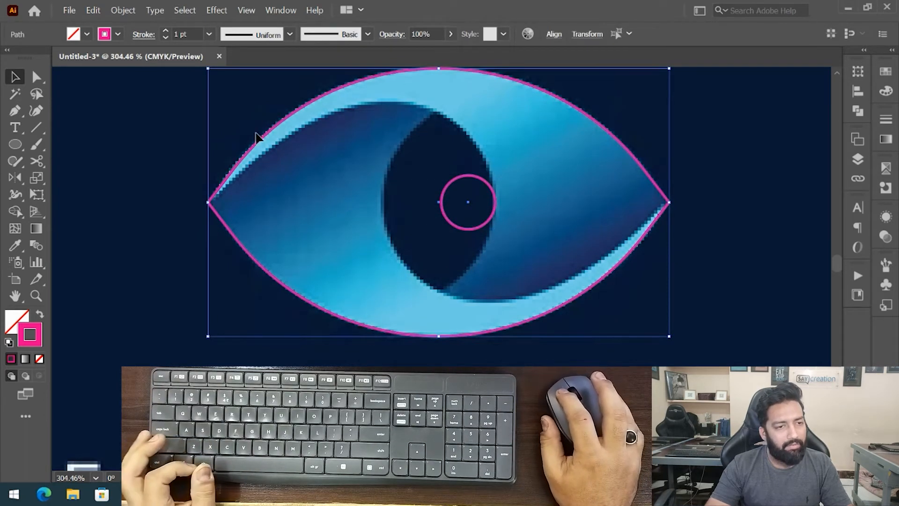
pyautogui.click(494, 164)
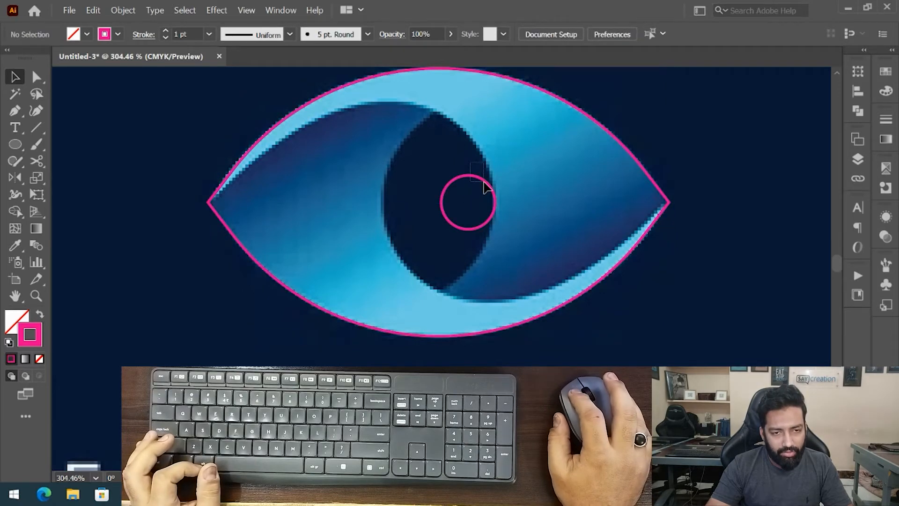
pyautogui.moveTo(485, 187); pyautogui.dragTo(476, 173)
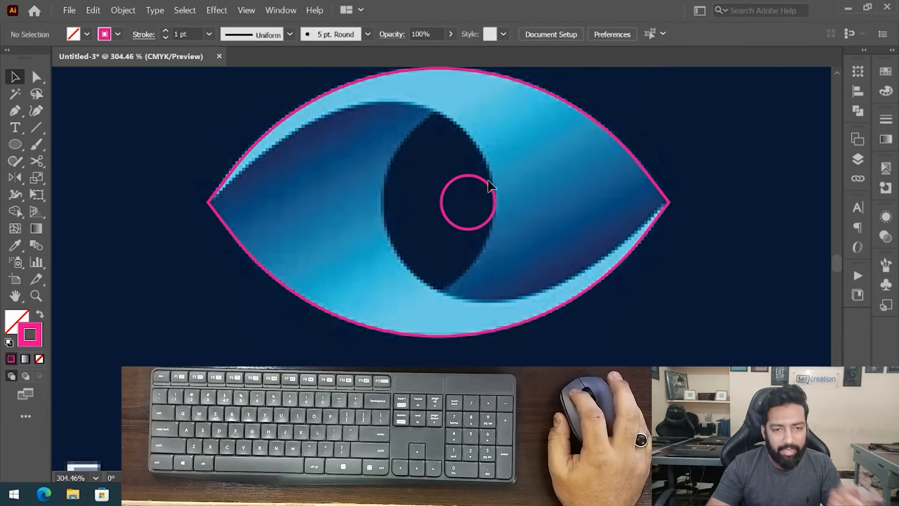
# - Enlarge the circle from its centre to the pupil's size and drag its left anchor onto the eye's left tip
pyautogui.moveTo(441, 202); pyautogui.dragTo(297, 254)
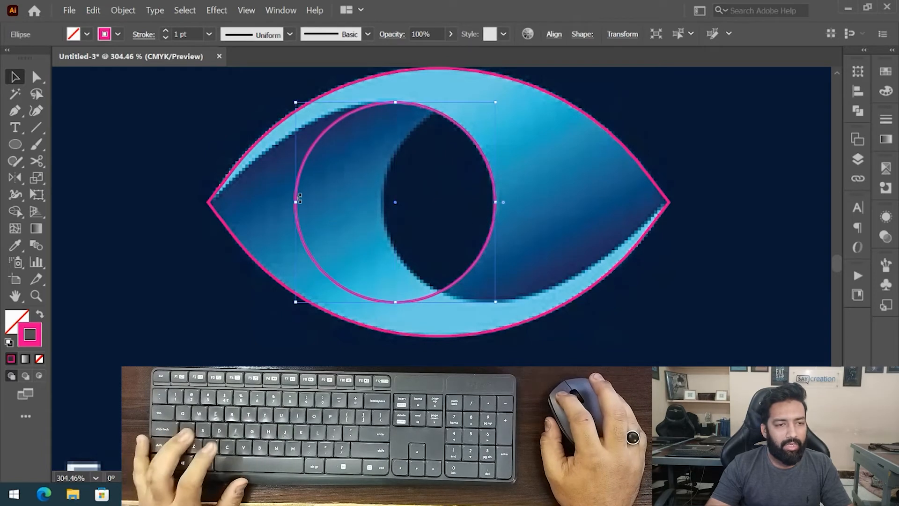
pyautogui.press('a')
pyautogui.click(293, 204)
pyautogui.moveTo(294, 203); pyautogui.dragTo(445, 184)
# - Select the circle's anchor at the eye's left tip and convert it to a corner point
pyautogui.hotkey('ctrl', 'y')
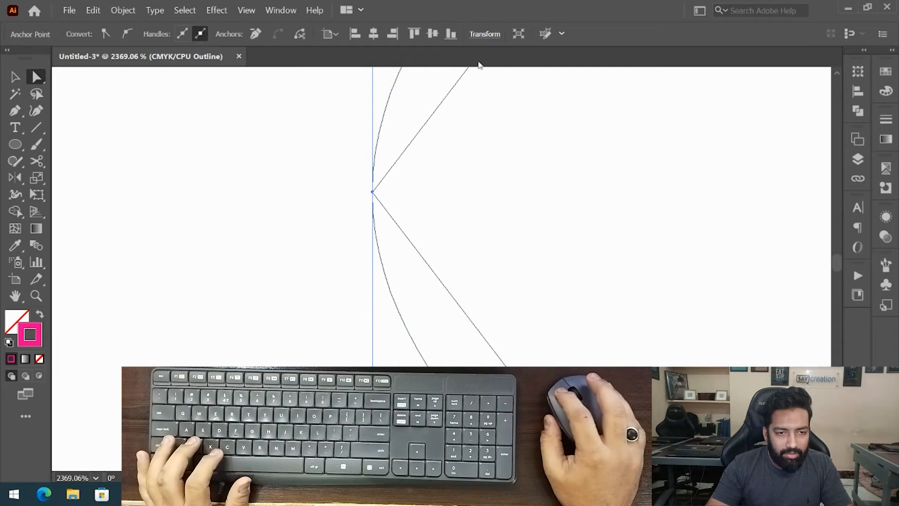
pyautogui.hotkey('ctrl', 'y')
pyautogui.scroll(-8, 538, 194)
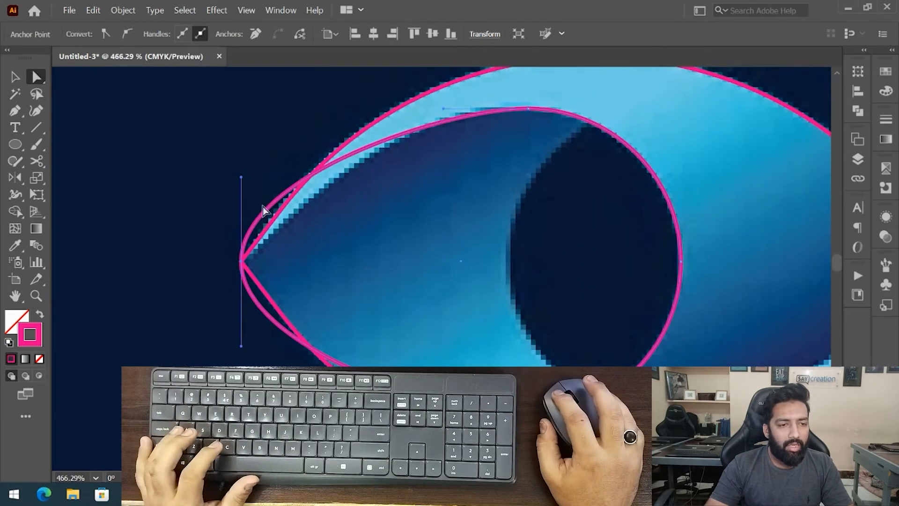
pyautogui.click(227, 265)
pyautogui.click(239, 264)
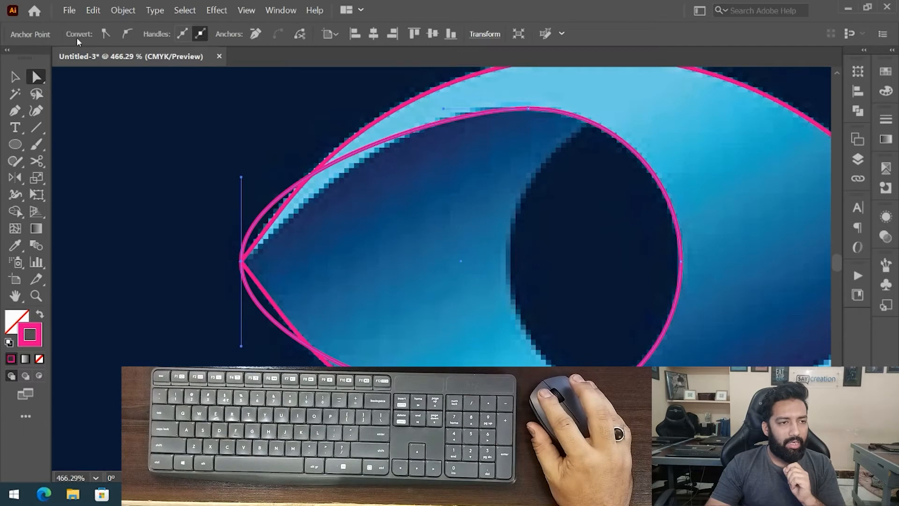
pyautogui.click(106, 35)
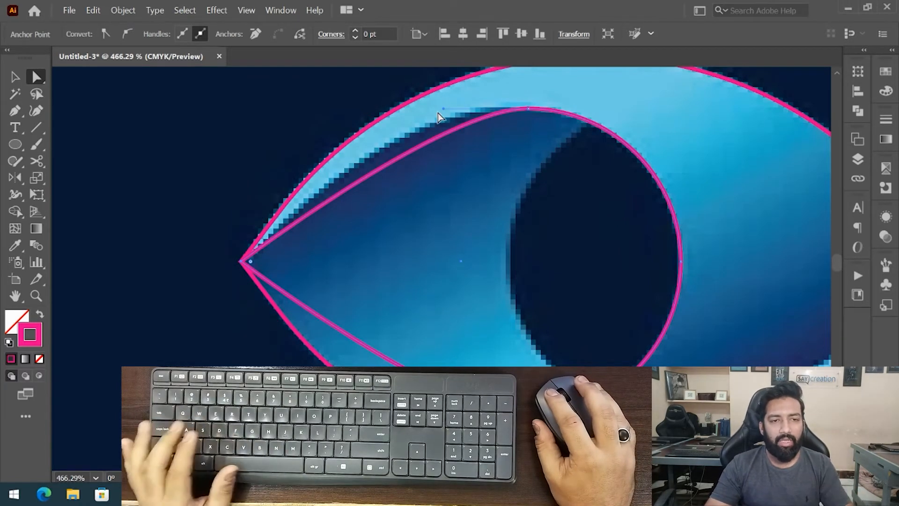
# - Adjust the circle's upper curve handle so the path follows the iris's upper inner edge
pyautogui.moveTo(443, 108); pyautogui.dragTo(483, 102)
pyautogui.hotkey('ctrl', 'z')
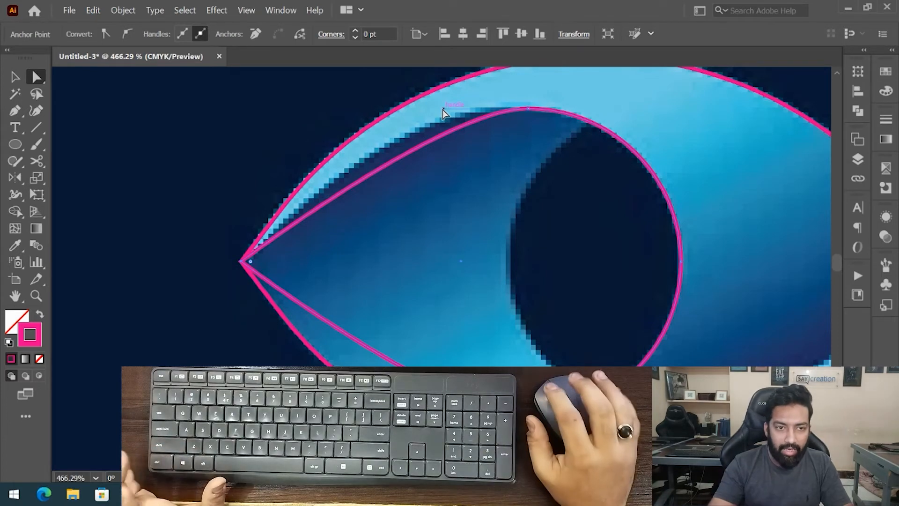
pyautogui.moveTo(442, 110); pyautogui.dragTo(381, 109)
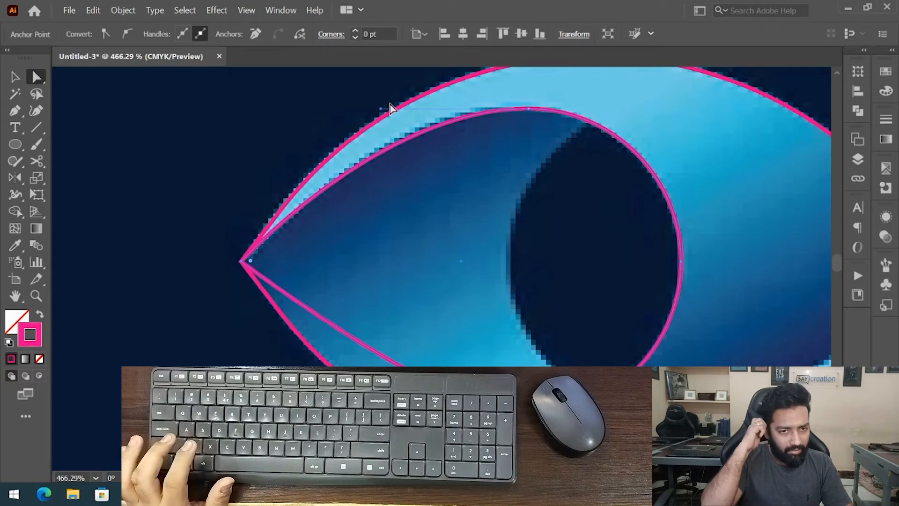
pyautogui.moveTo(466, 336); pyautogui.dragTo(389, 318)
pyautogui.click(450, 396)
pyautogui.moveTo(366, 396); pyautogui.dragTo(277, 435)
pyautogui.hotkey('ctrl', 'z')
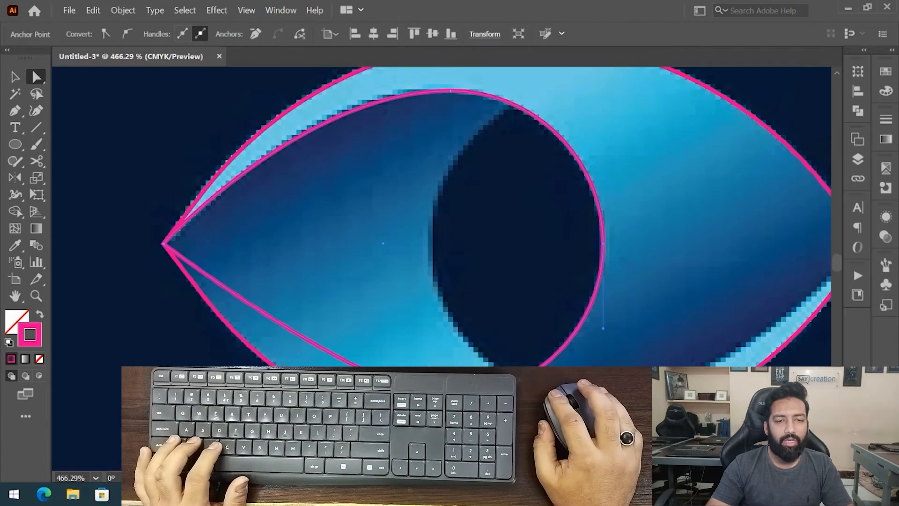
# - Reshape the circle's lower anchor and handles so the curve follows the pupil's lower edge toward the left tip
pyautogui.moveTo(435, 368); pyautogui.dragTo(406, 370)
pyautogui.moveTo(463, 400); pyautogui.dragTo(405, 347)
pyautogui.moveTo(404, 347); pyautogui.dragTo(366, 263)
pyautogui.moveTo(367, 262); pyautogui.dragTo(467, 179)
pyautogui.moveTo(401, 196); pyautogui.dragTo(445, 327)
pyautogui.moveTo(430, 295); pyautogui.dragTo(396, 328)
pyautogui.moveTo(396, 328); pyautogui.dragTo(376, 282)
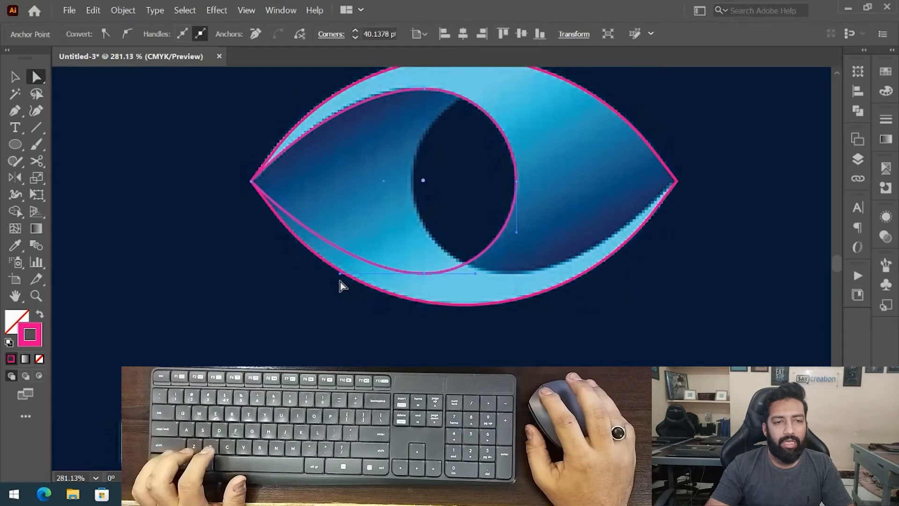
pyautogui.moveTo(450, 238); pyautogui.dragTo(421, 255)
pyautogui.hotkey('ctrl', 'shift', 'a')
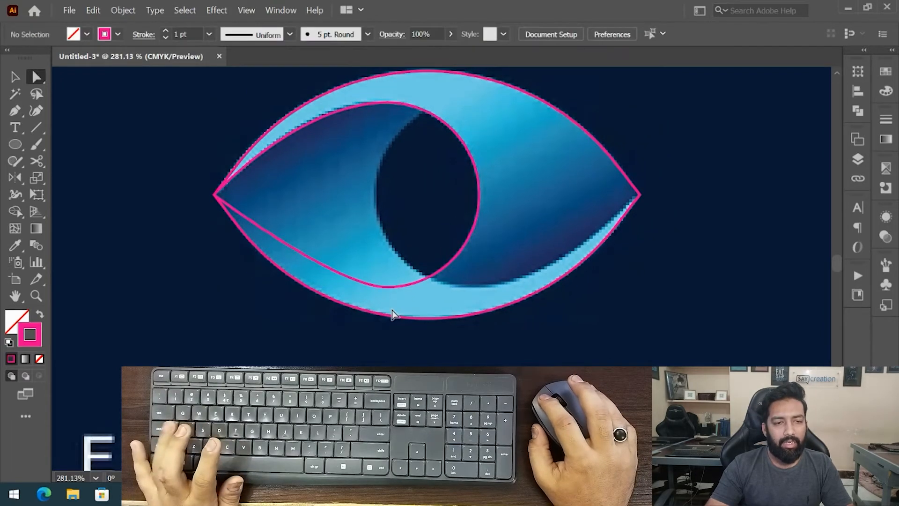
# - Delete the pupil circle's lower segment and reflect a copy of its upper curve to form a matching lower curve
pyautogui.click(370, 286)
pyautogui.press('Delete')
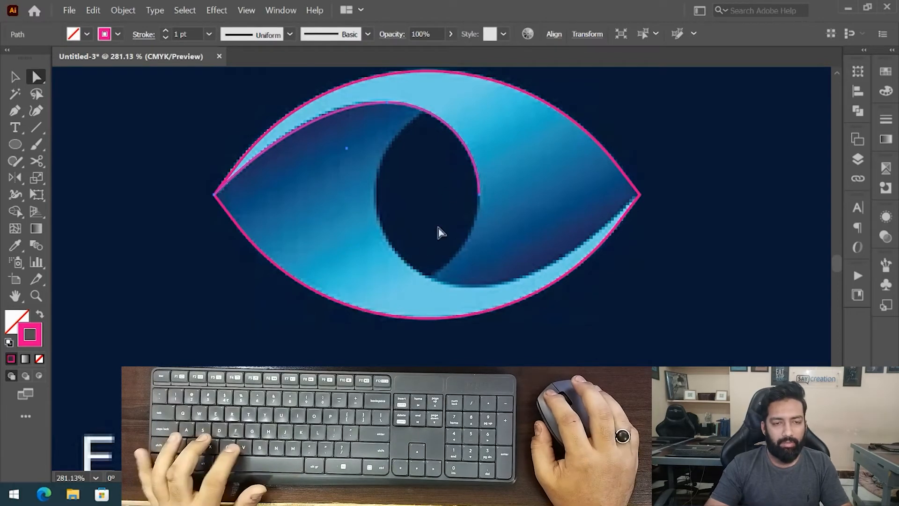
pyautogui.press('v')
pyautogui.hotkey('ctrl', 'shift', 'a')
pyautogui.moveTo(431, 117); pyautogui.dragTo(421, 203)
pyautogui.press('o')
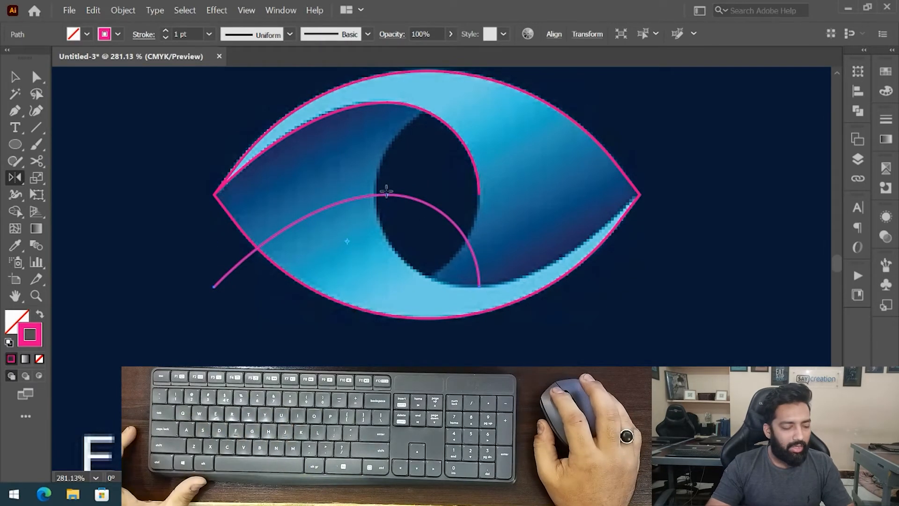
pyautogui.moveTo(353, 183); pyautogui.dragTo(328, 279)
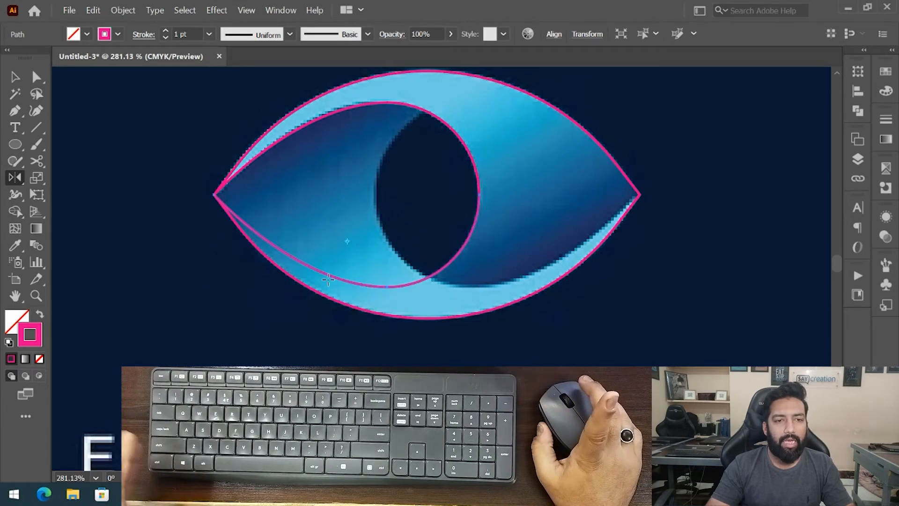
pyautogui.click(123, 10)
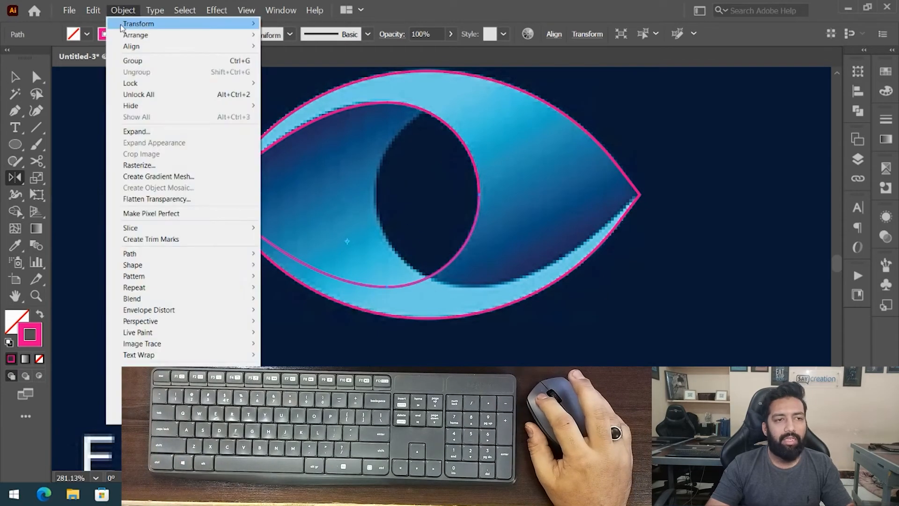
pyautogui.moveTo(121, 27)
pyautogui.click(474, 6)
pyautogui.press('v')
pyautogui.press('a')
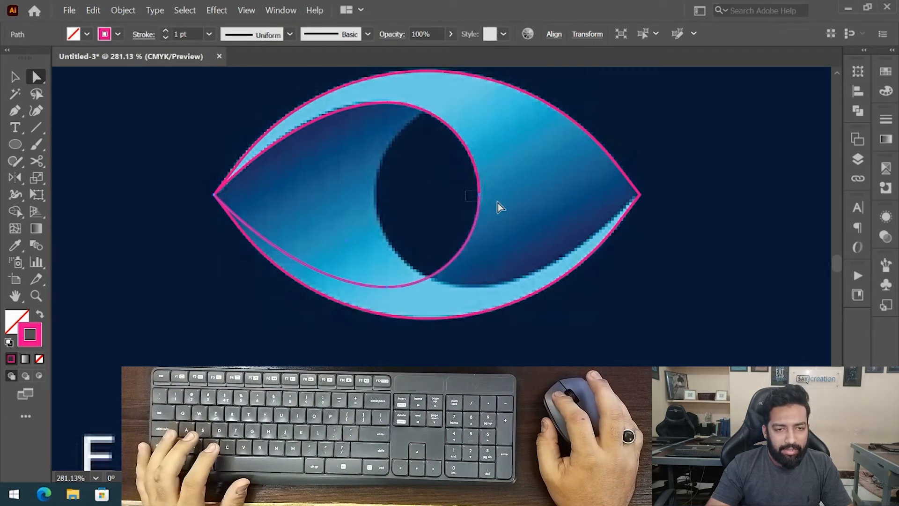
pyautogui.click(479, 198)
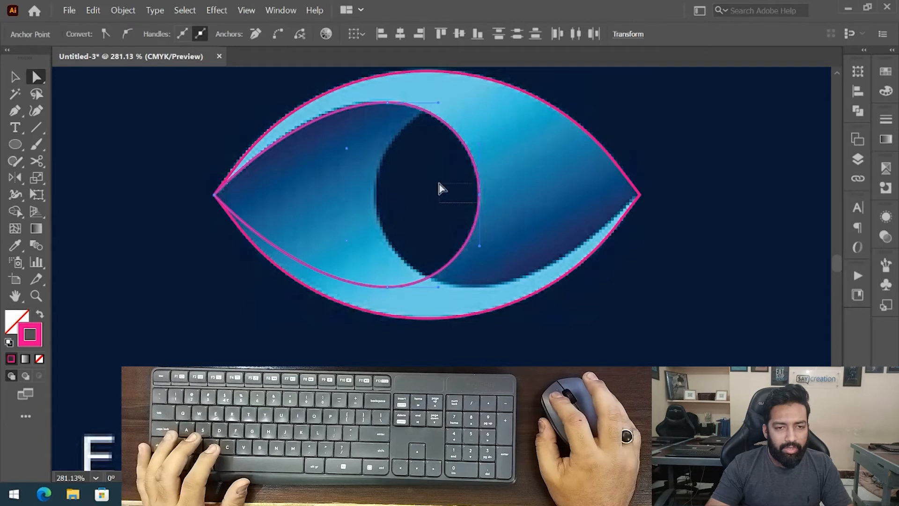
pyautogui.hotkey('ctrl', 'a')
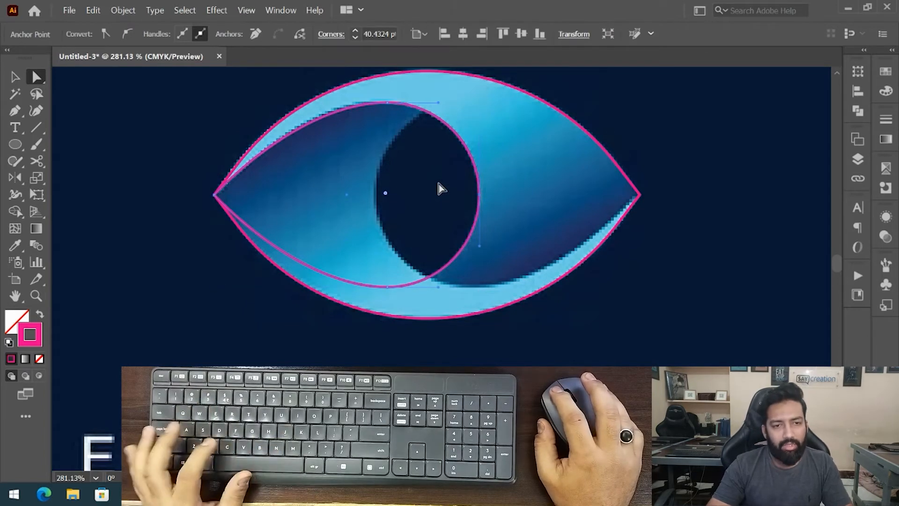
pyautogui.press('v')
pyautogui.click(440, 184)
pyautogui.moveTo(475, 225); pyautogui.dragTo(433, 237)
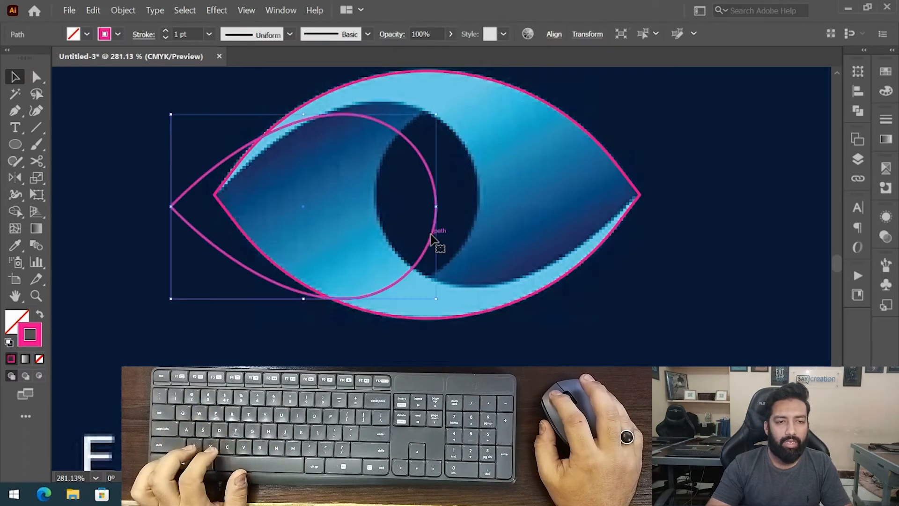
pyautogui.hotkey('ctrl', 'z')
# - Zoom in to inspect the pupil path's joint at the eye's left tip
pyautogui.click(193, 209)
pyautogui.moveTo(228, 182); pyautogui.dragTo(425, 166)
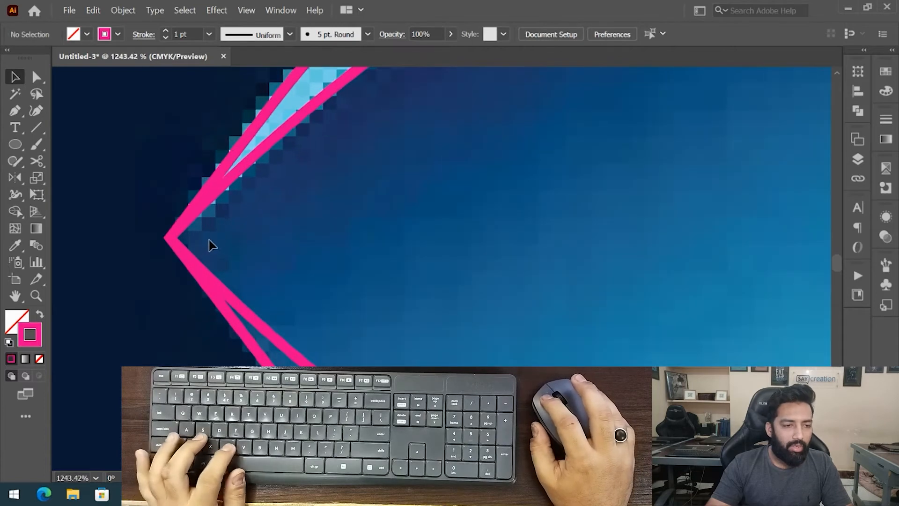
pyautogui.press('a')
pyautogui.click(170, 238)
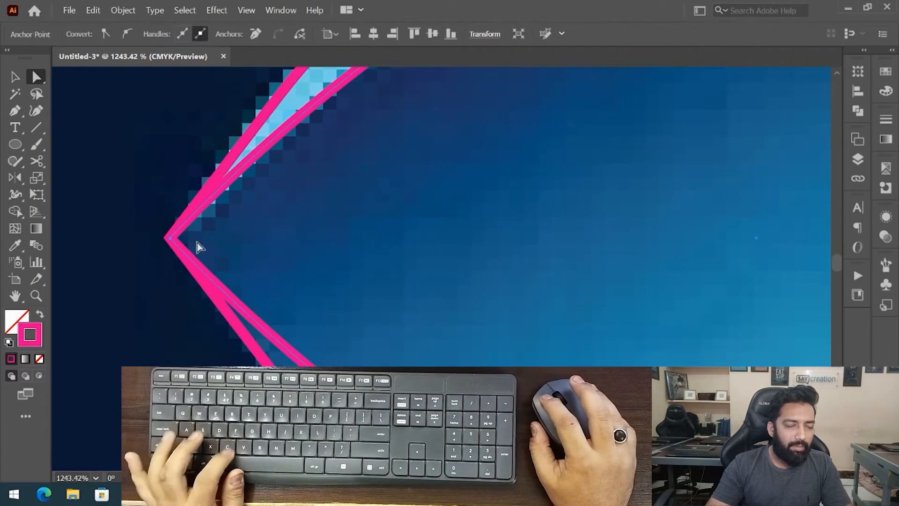
pyautogui.scroll(-5, 361, 191)
pyautogui.moveTo(360, 194); pyautogui.dragTo(288, 197)
pyautogui.click(21, 74)
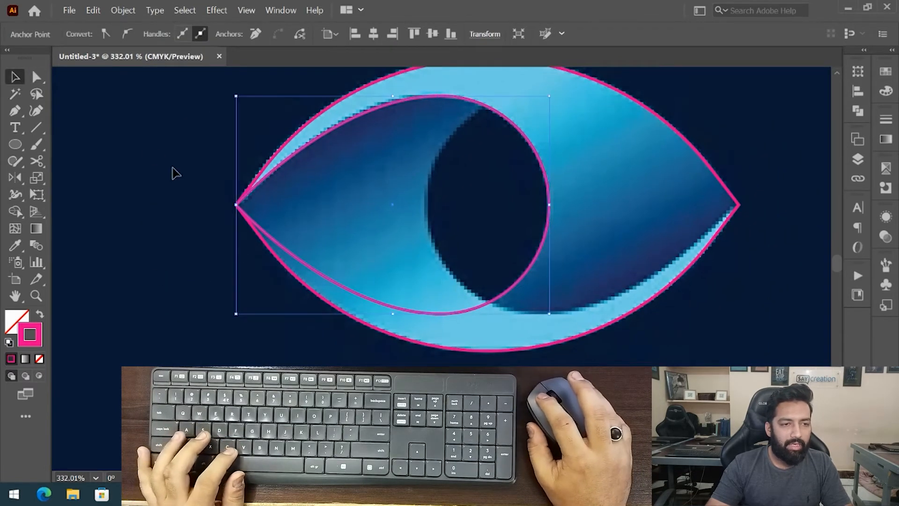
pyautogui.click(172, 167)
pyautogui.press('a')
pyautogui.moveTo(239, 204); pyautogui.dragTo(194, 285)
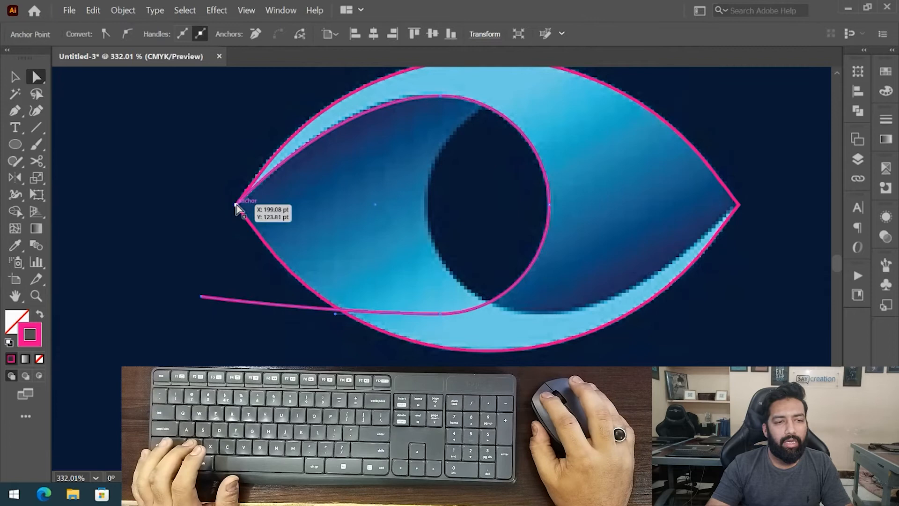
pyautogui.moveTo(236, 204); pyautogui.dragTo(185, 151)
pyautogui.hotkey('ctrl', 'z')
pyautogui.hotkey('ctrl', 'z')
pyautogui.hotkey('ctrl', 'z')
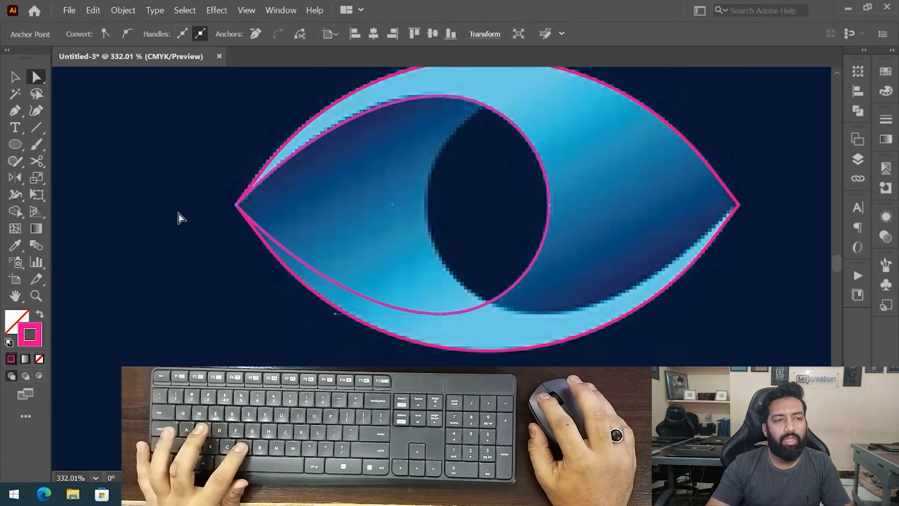
# - Create a mirrored copy of the pupil shape and move it so its tip meets the eye's right tip
pyautogui.click(178, 214)
pyautogui.click(15, 78)
pyautogui.click(547, 148)
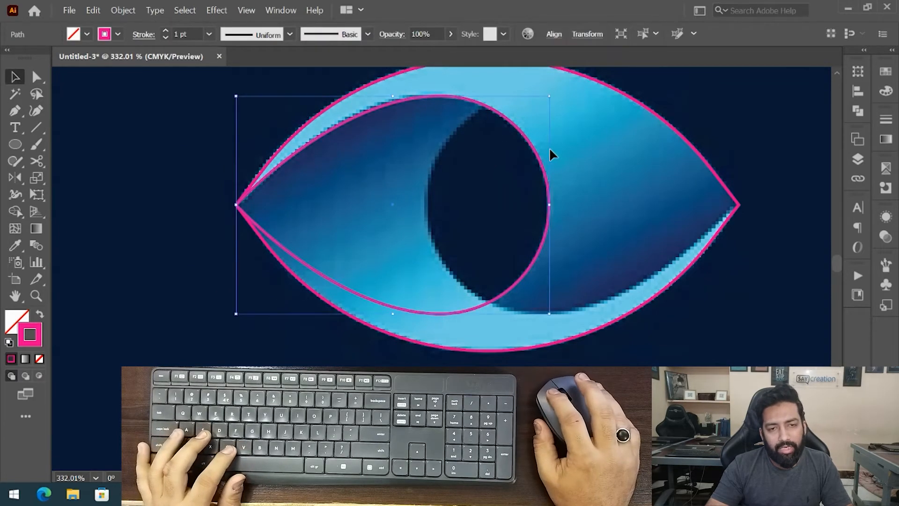
pyautogui.hotkey('ctrl', 'shift', 'b')
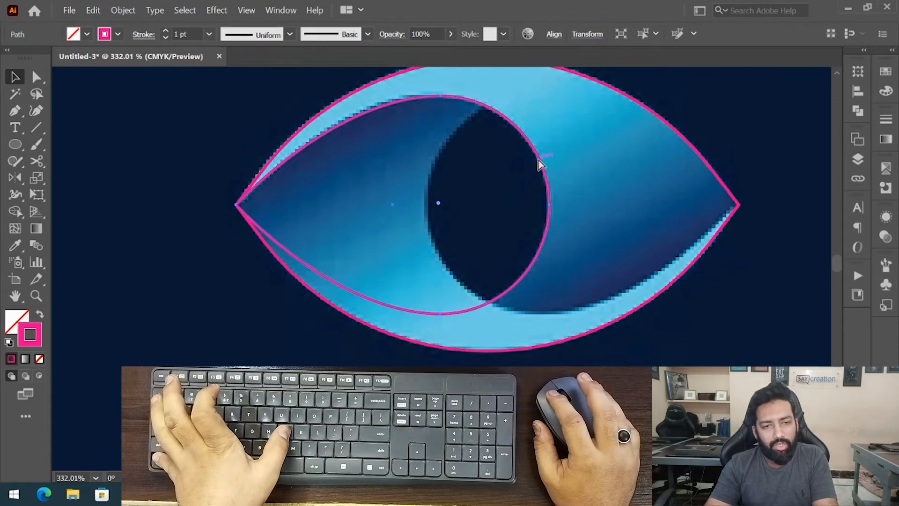
pyautogui.hotkey('ctrl', 'shift', 'b')
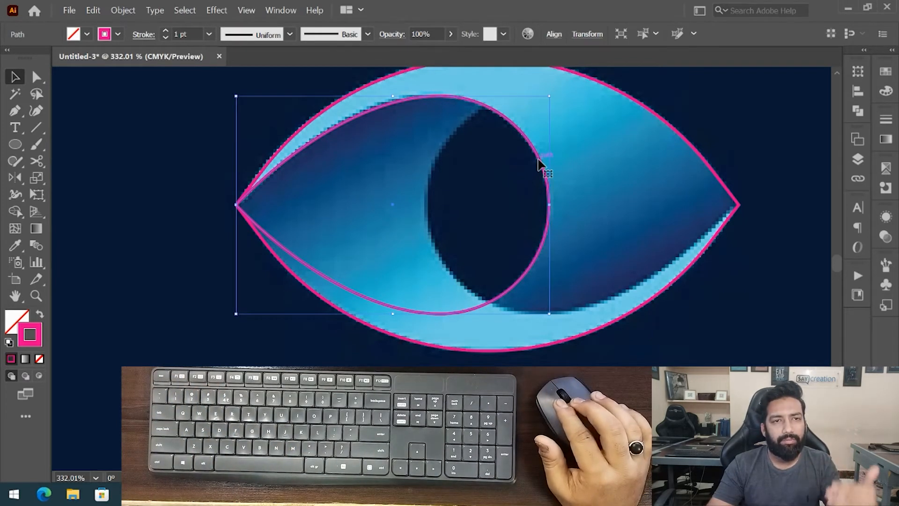
pyautogui.hotkey('ctrl', 'shift', 'b')
pyautogui.moveTo(528, 251); pyautogui.dragTo(470, 261)
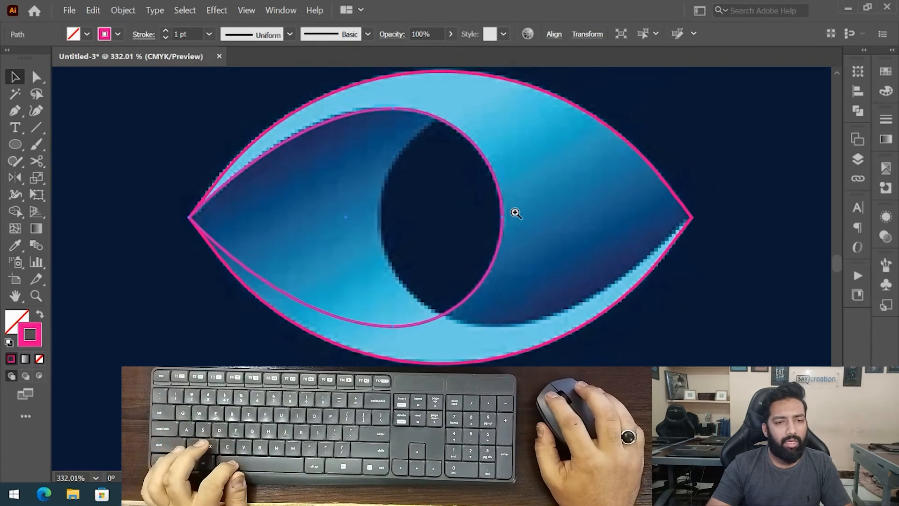
pyautogui.moveTo(540, 224); pyautogui.dragTo(488, 235)
pyautogui.press('o')
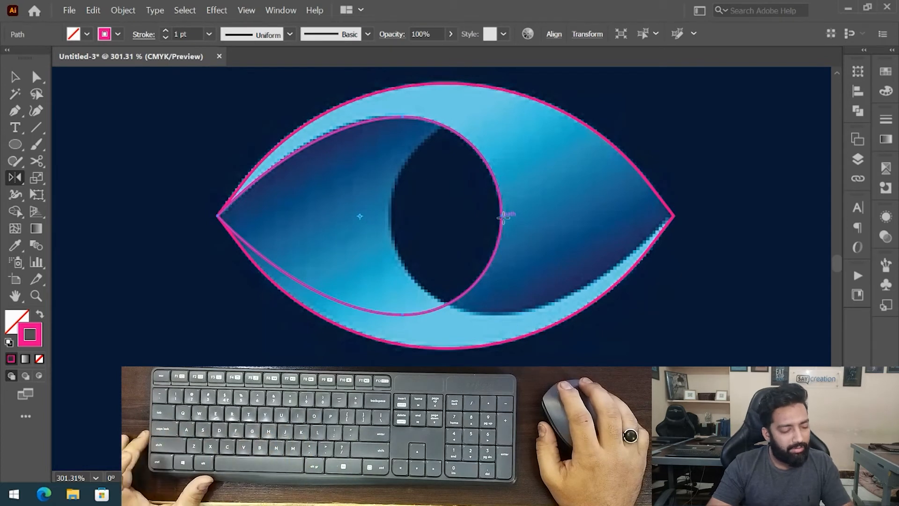
pyautogui.moveTo(503, 217); pyautogui.dragTo(271, 265)
pyautogui.hotkey('ctrl', 'z')
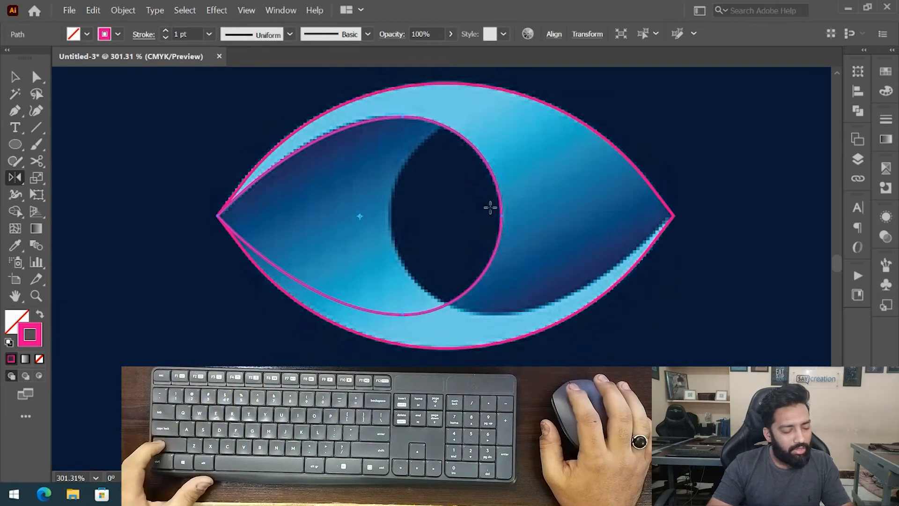
pyautogui.moveTo(497, 215); pyautogui.dragTo(282, 216)
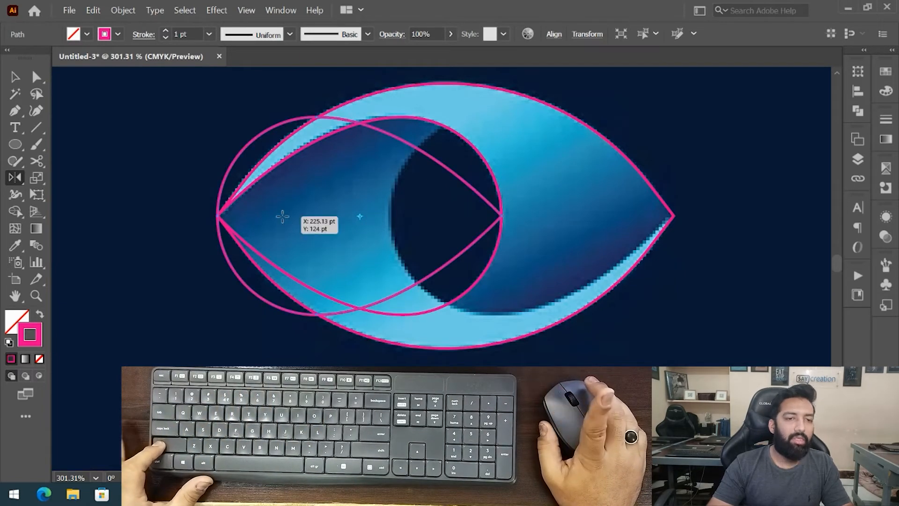
pyautogui.press('v')
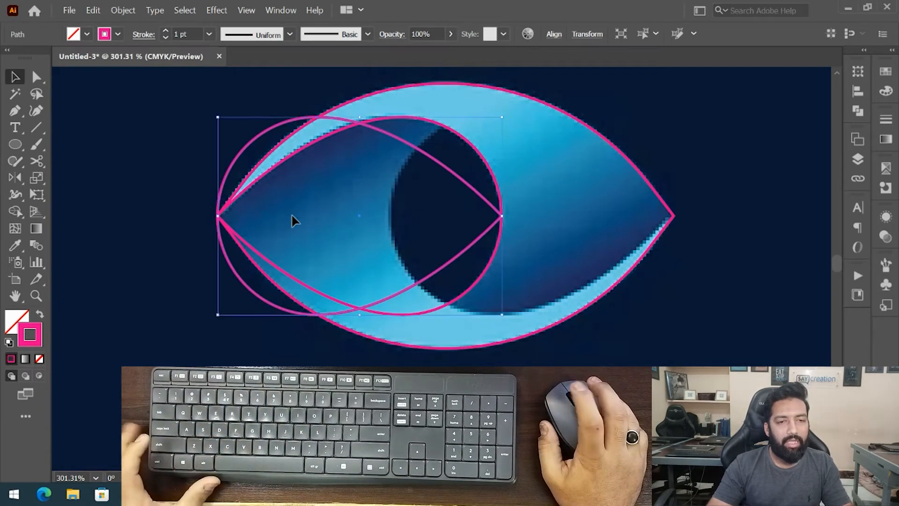
pyautogui.moveTo(412, 146); pyautogui.dragTo(582, 170)
# - Select all the eye shapes and merge the upper and lower band regions with the Shape Builder tool
pyautogui.scroll(-3, 548, 186)
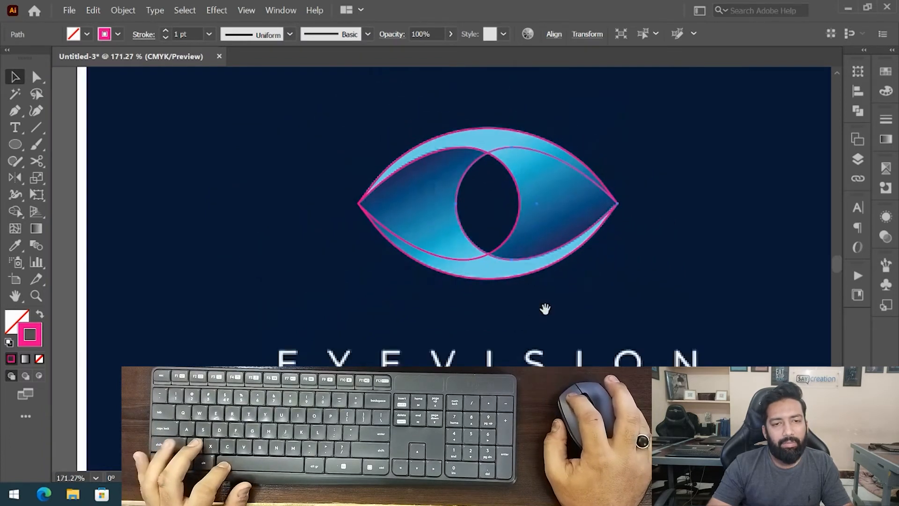
pyautogui.moveTo(544, 307); pyautogui.dragTo(482, 266)
pyautogui.moveTo(546, 252); pyautogui.dragTo(305, 146)
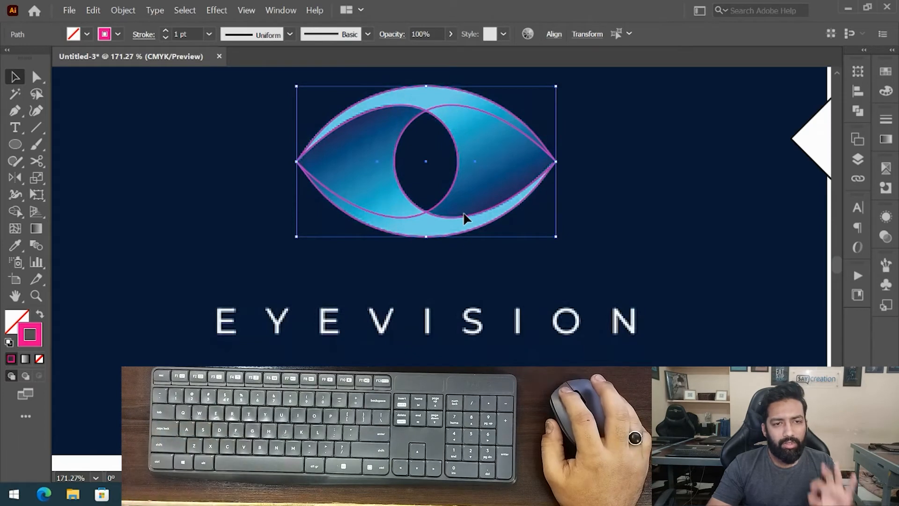
pyautogui.moveTo(401, 160); pyautogui.dragTo(446, 208)
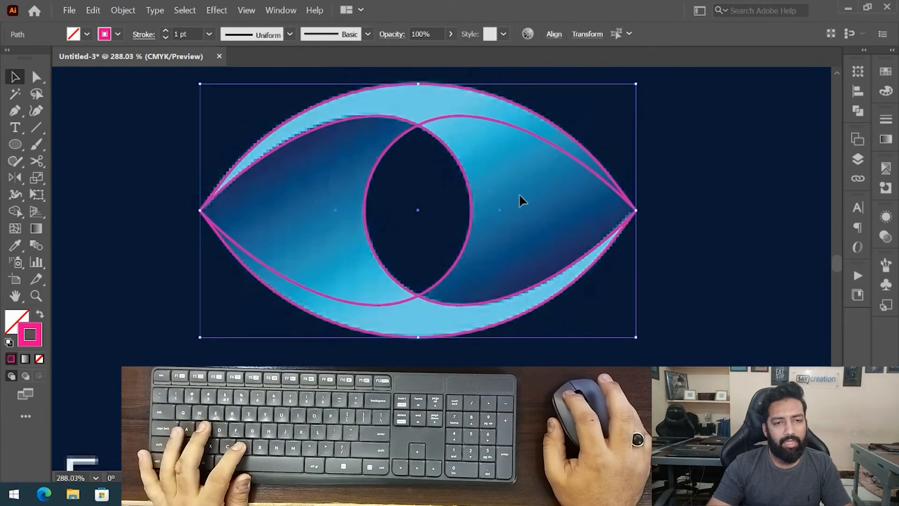
pyautogui.hotkey('shift', 'm')
pyautogui.click(449, 283)
pyautogui.moveTo(408, 104); pyautogui.dragTo(504, 145)
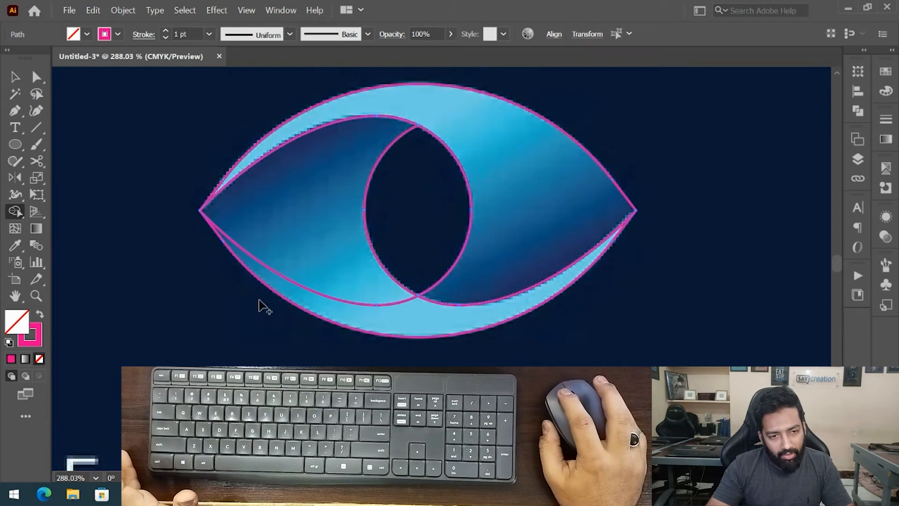
pyautogui.moveTo(357, 288); pyautogui.dragTo(424, 303)
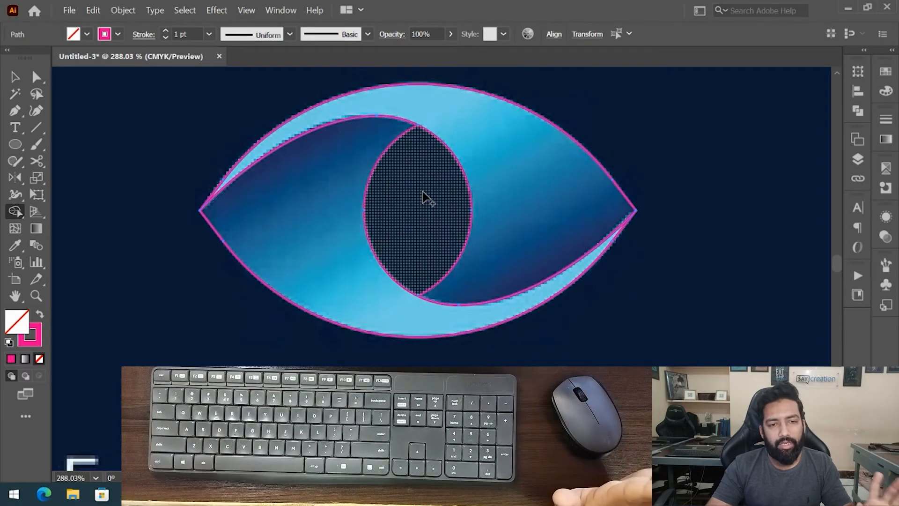
pyautogui.press('v')
pyautogui.click(407, 205)
pyautogui.moveTo(407, 205); pyautogui.dragTo(357, 237)
pyautogui.moveTo(378, 275)
pyautogui.mouseDown()
pyautogui.moveTo(388, 214)
pyautogui.moveTo(301, 275)
pyautogui.moveTo(283, 301)
pyautogui.mouseUp()
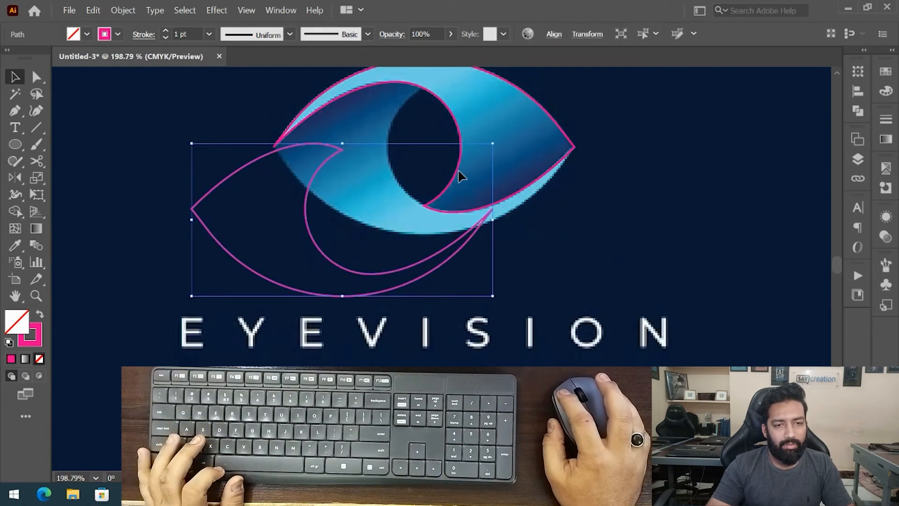
pyautogui.moveTo(459, 172); pyautogui.dragTo(508, 134)
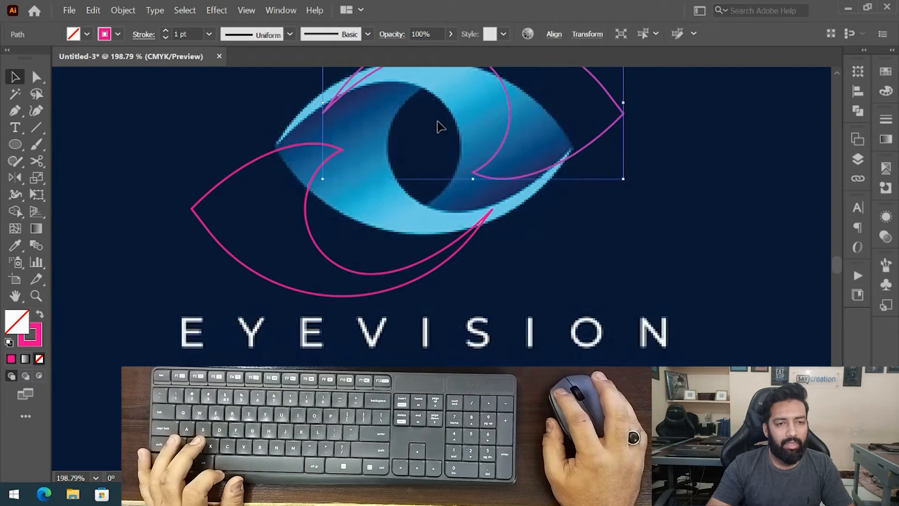
pyautogui.hotkey('ctrl', 'z')
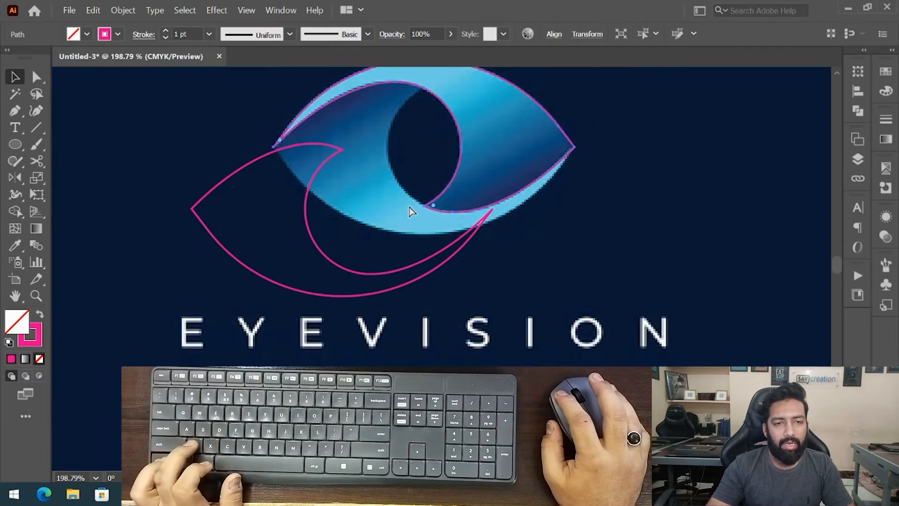
pyautogui.hotkey('ctrl', 'z')
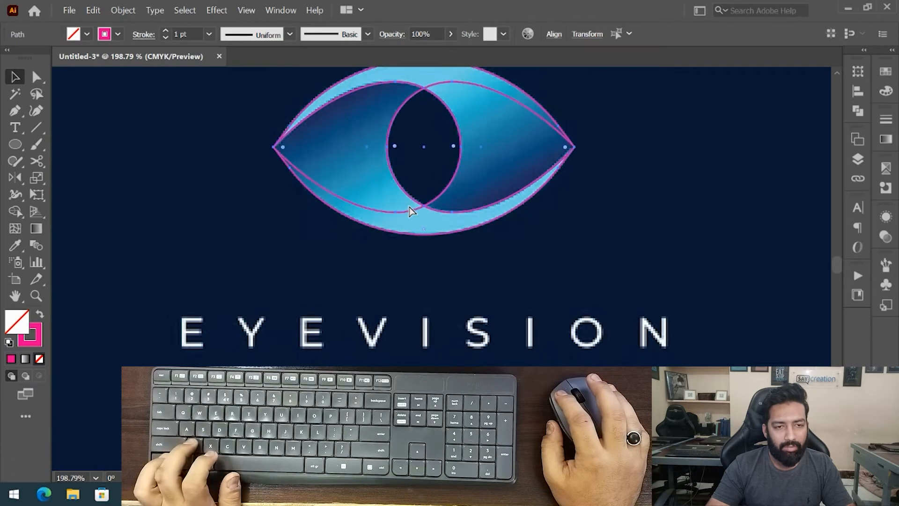
pyautogui.hotkey('ctrl', 'z')
pyautogui.moveTo(415, 169); pyautogui.dragTo(381, 218)
pyautogui.hotkey('ctrl', 'shift', 'z')
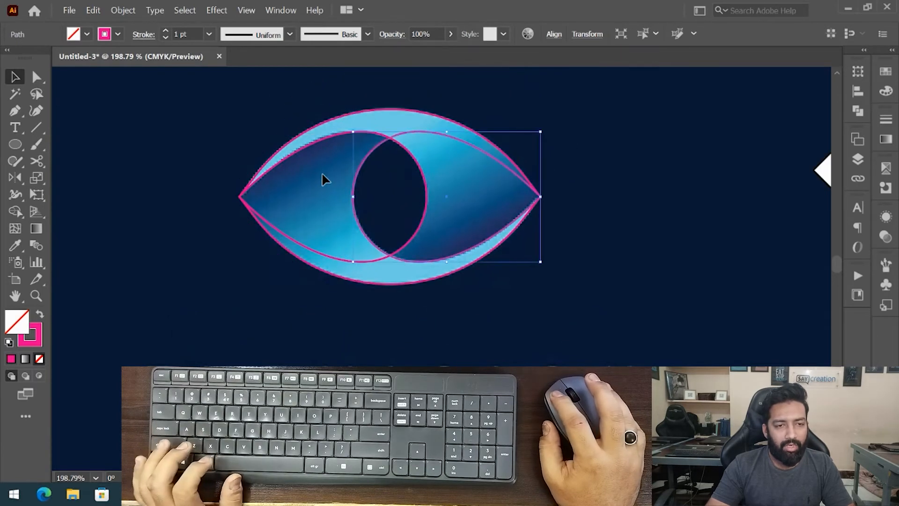
# - Select all shapes and merge the upper-right and lower-left band regions with the Shape Builder tool
pyautogui.moveTo(245, 134); pyautogui.dragTo(485, 184)
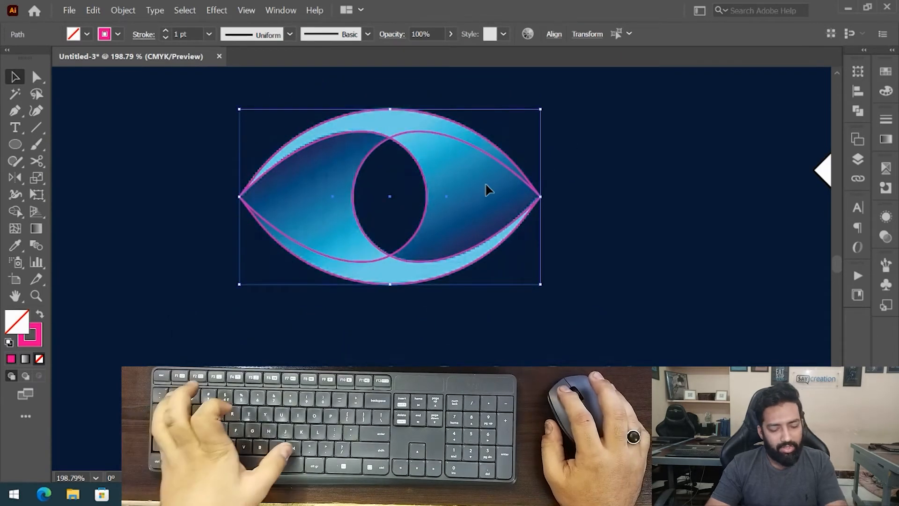
pyautogui.hotkey('shift', 'm')
pyautogui.moveTo(390, 127); pyautogui.dragTo(456, 151)
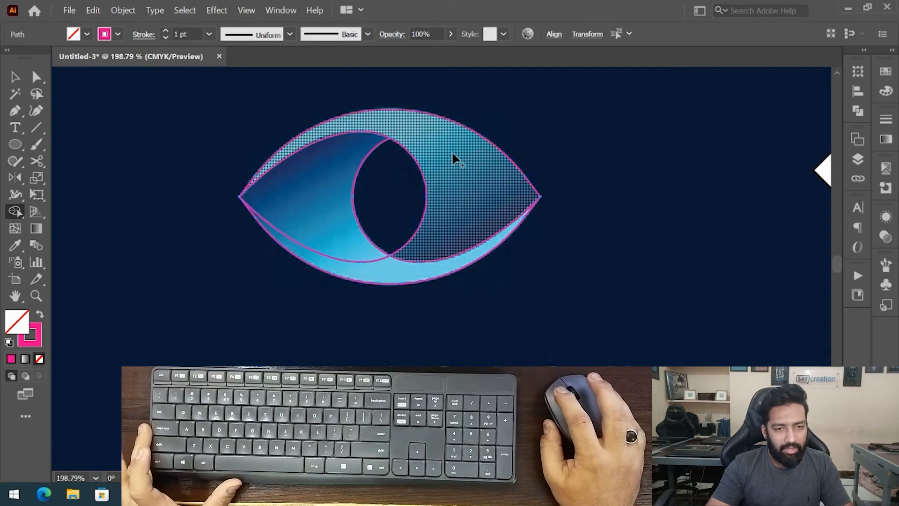
pyautogui.moveTo(347, 216)
pyautogui.mouseDown()
pyautogui.moveTo(348, 245)
pyautogui.moveTo(398, 266)
pyautogui.mouseUp()
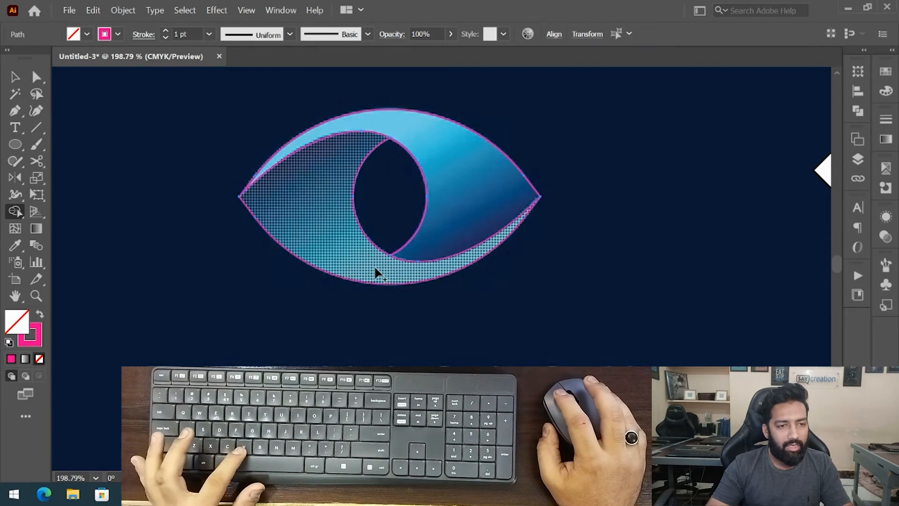
pyautogui.press('v')
pyautogui.click(270, 284)
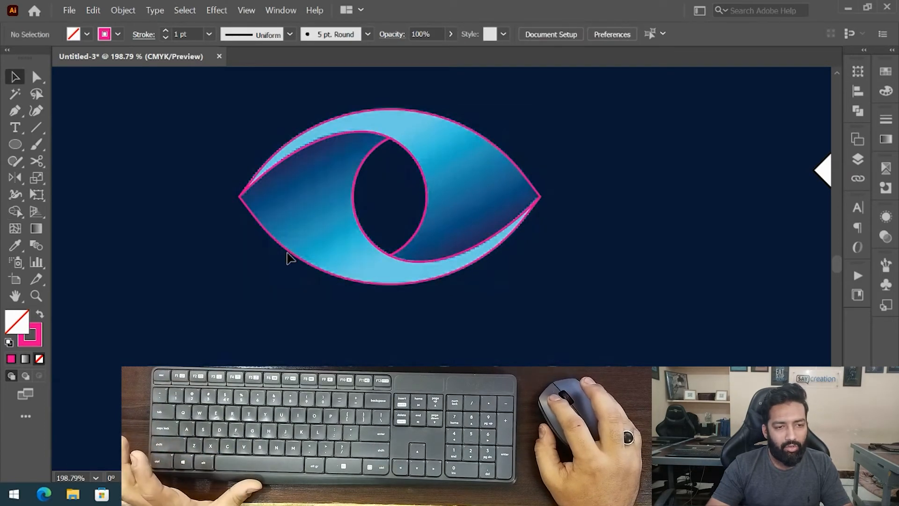
# - Try moving the eye pieces apart, then undo back to the overlapping unmerged eye shapes
pyautogui.moveTo(535, 197); pyautogui.dragTo(489, 219)
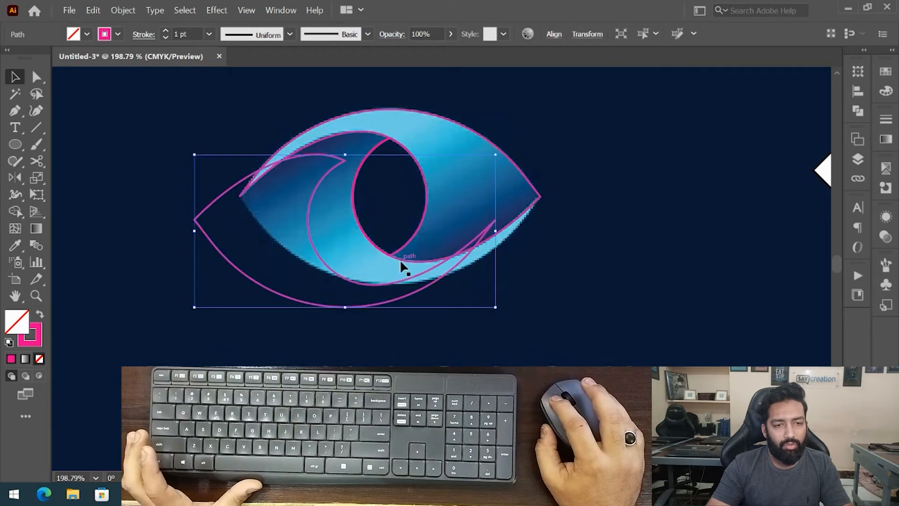
pyautogui.moveTo(401, 259); pyautogui.dragTo(579, 168)
pyautogui.moveTo(430, 213); pyautogui.dragTo(394, 215)
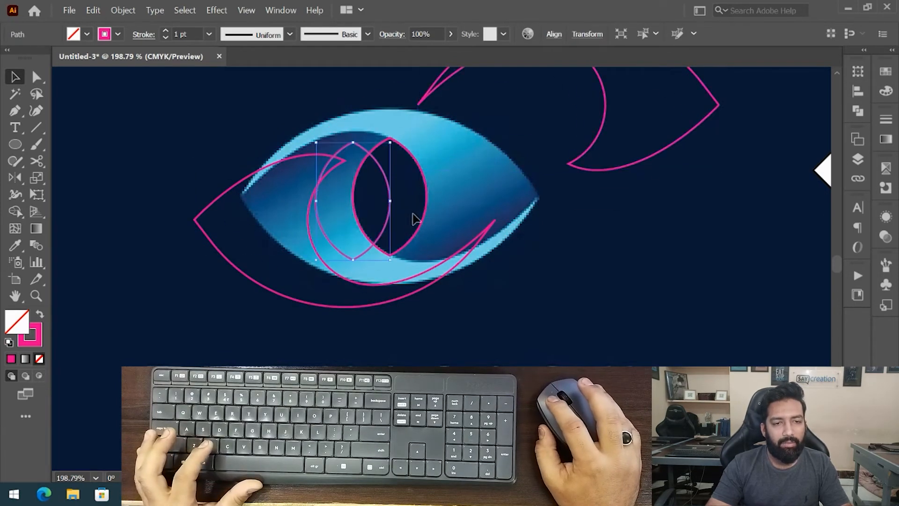
pyautogui.hotkey('ctrl', 'z')
pyautogui.click(510, 181)
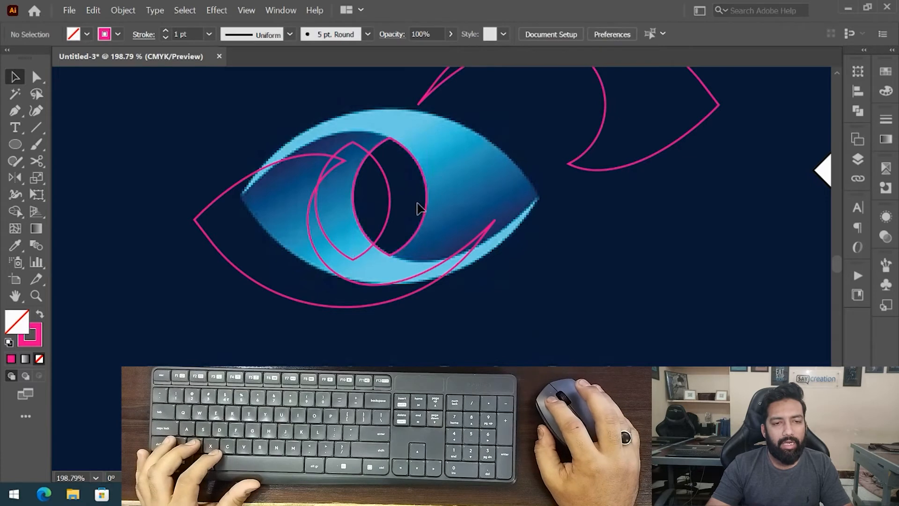
pyautogui.moveTo(426, 200); pyautogui.dragTo(493, 186)
pyautogui.hotkey('ctrl', 'z')
pyautogui.hotkey('ctrl', 'z')
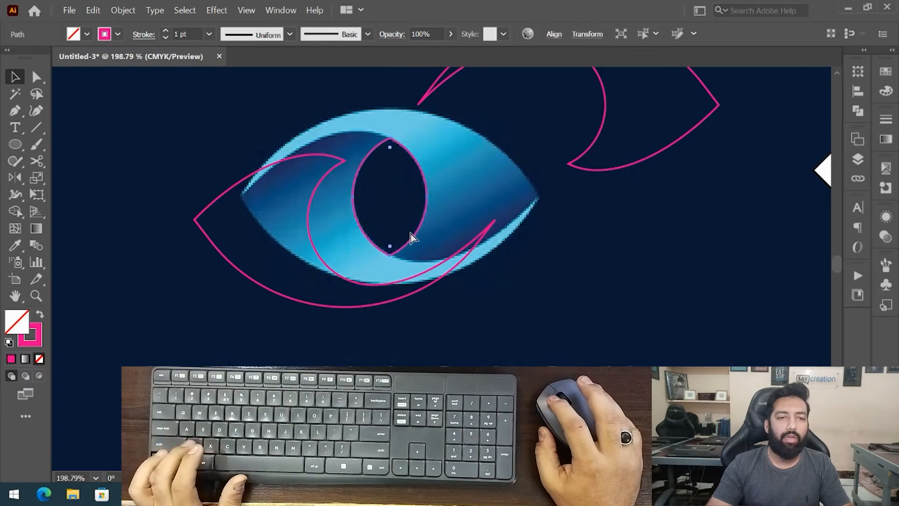
pyautogui.hotkey('ctrl', 'z')
pyautogui.hotkey('ctrl', 'z')
pyautogui.hotkey('ctrl', 'z')
pyautogui.hotkey('ctrl', 'z')
pyautogui.hotkey('ctrl', 'z')
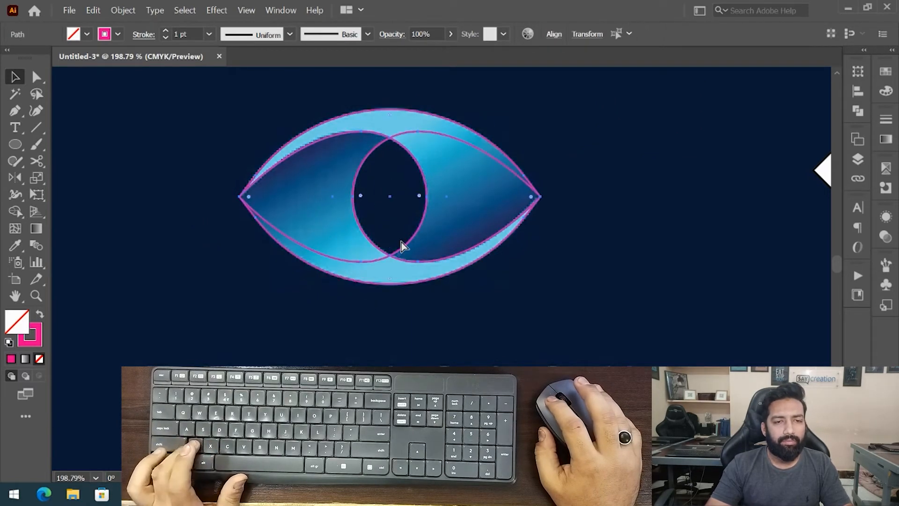
pyautogui.hotkey('ctrl', 'z')
pyautogui.hotkey('ctrl', 'z')
pyautogui.hotkey('ctrl', 'z')
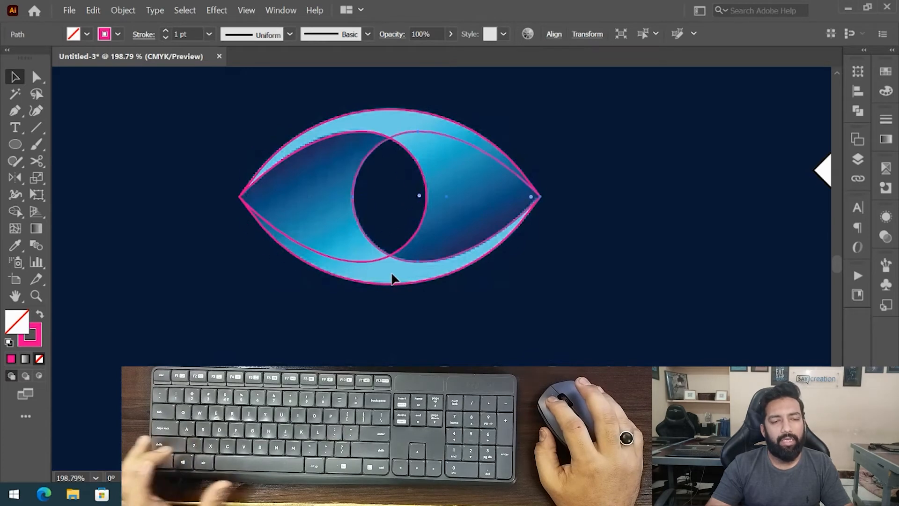
# - Reselect all eye shapes and re-merge the upper and lower band regions with the Shape Builder tool
pyautogui.click(470, 301)
pyautogui.click(337, 187)
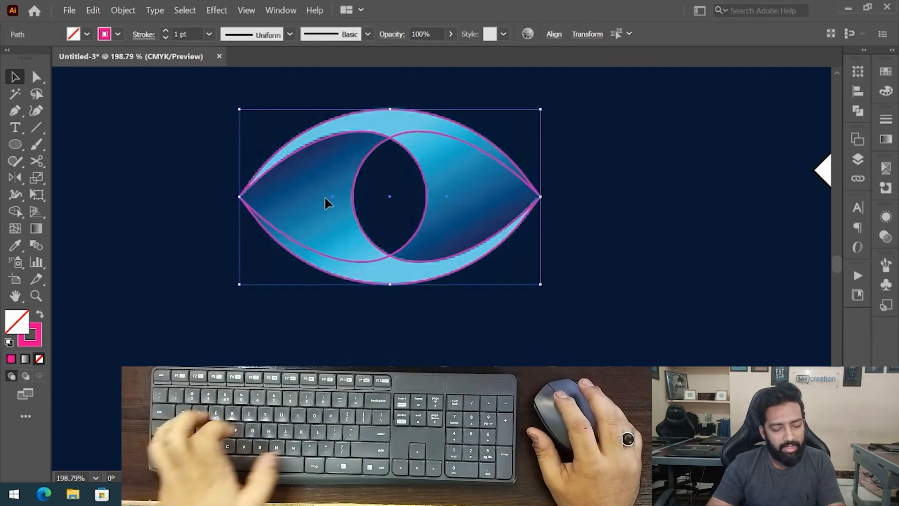
pyautogui.hotkey('shift', 'm')
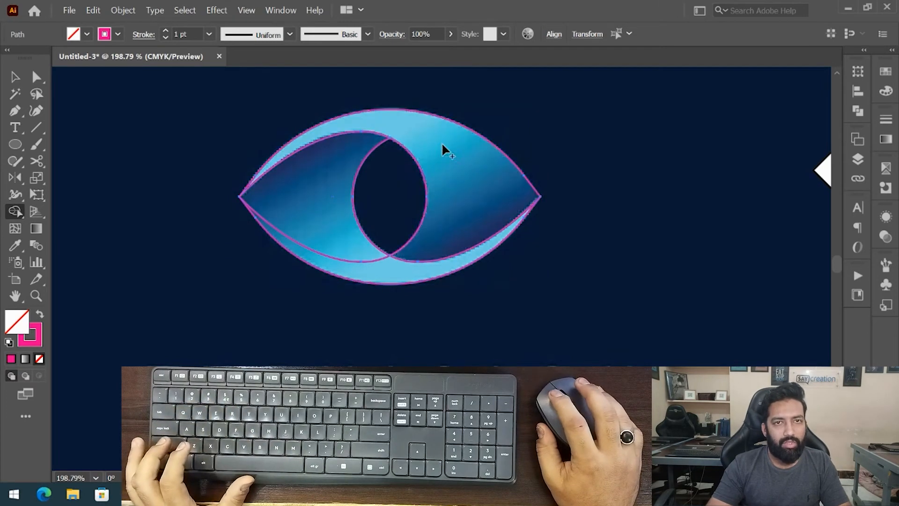
pyautogui.click(340, 256)
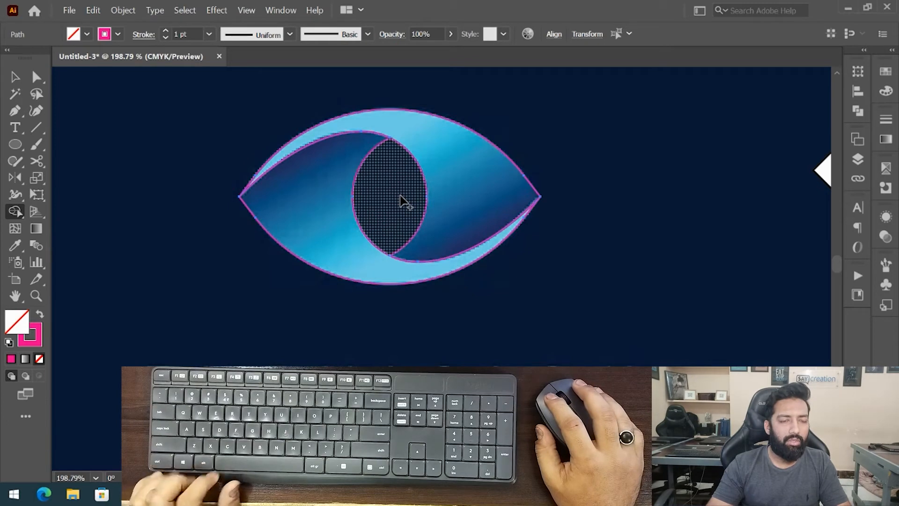
pyautogui.click(359, 285)
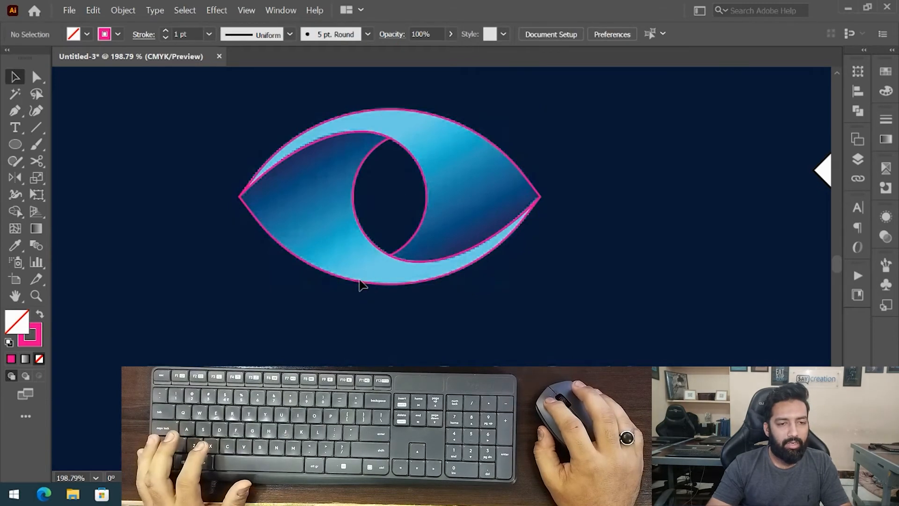
# - Select the lower band shape, give it a gradient fill, and remove its stroke
pyautogui.moveTo(351, 289); pyautogui.dragTo(297, 339)
pyautogui.moveTo(392, 253); pyautogui.dragTo(424, 229)
pyautogui.scroll(5, 379, 223)
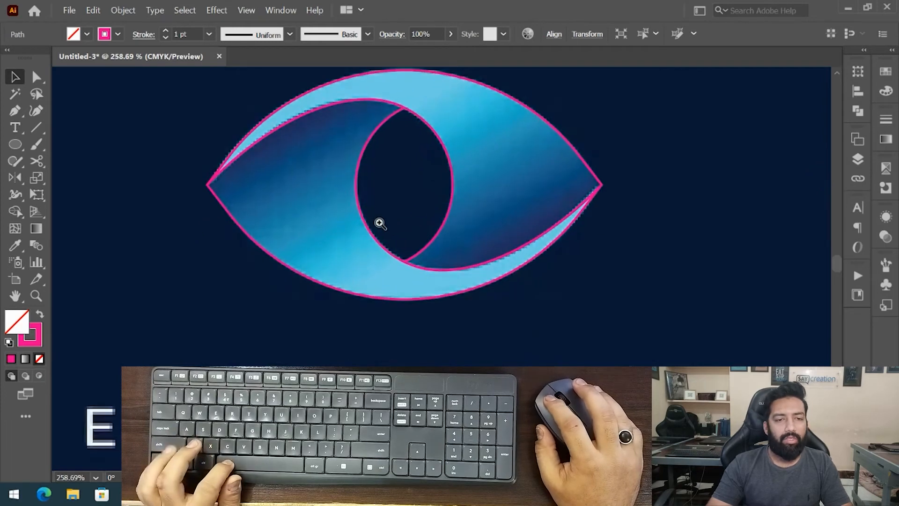
pyautogui.click(397, 221)
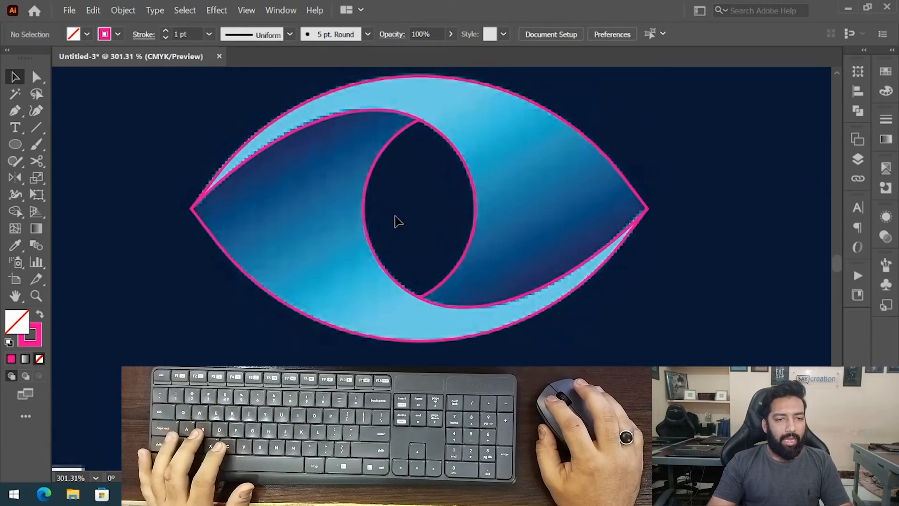
pyautogui.click(355, 250)
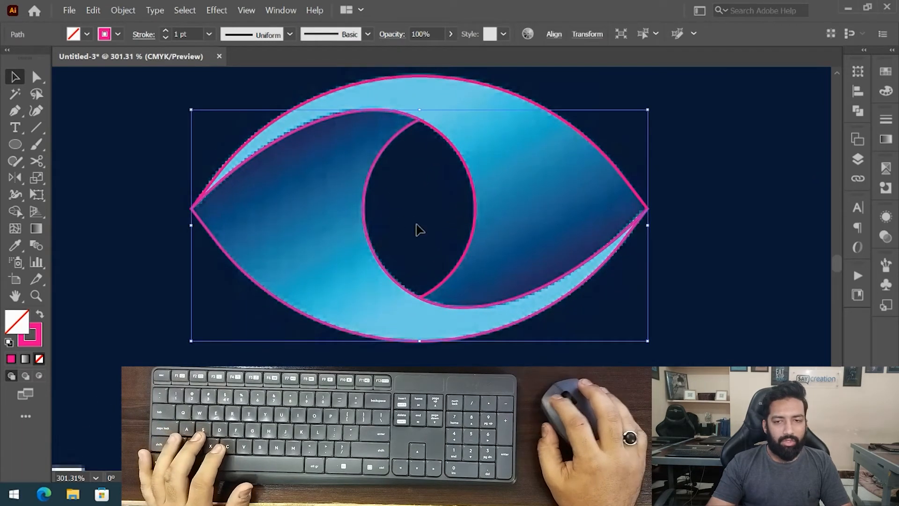
pyautogui.click(885, 141)
pyautogui.click(718, 140)
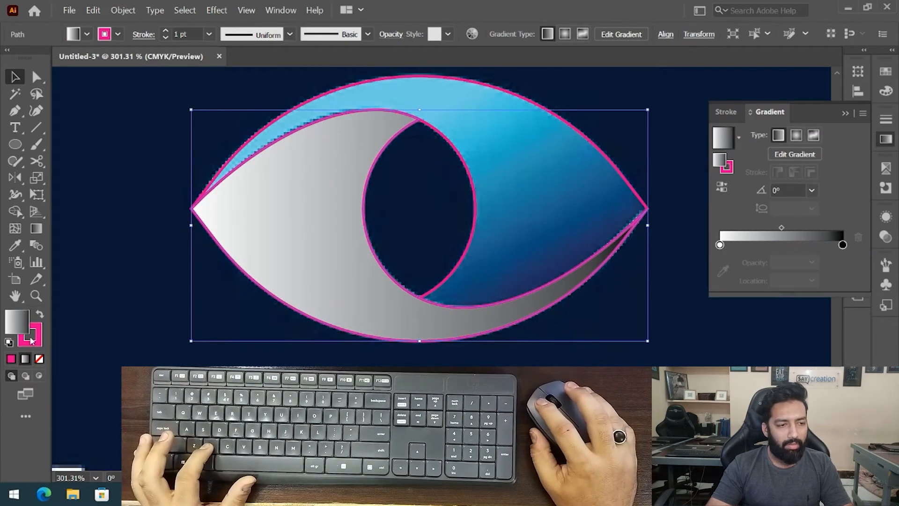
pyautogui.click(39, 358)
pyautogui.click(15, 318)
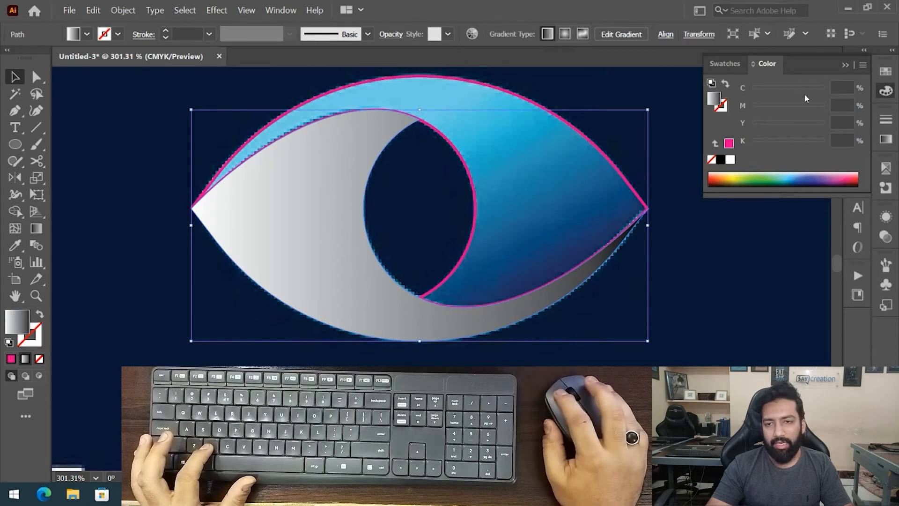
pyautogui.click(892, 140)
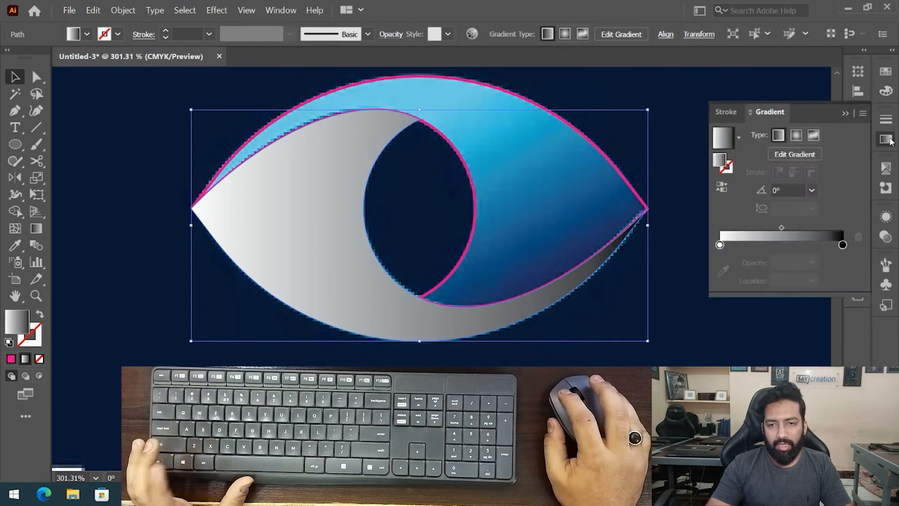
# - Color the gradient's end stops with dark and light blue sampled from the reference, adding a mid-blue stop at about 53%
pyautogui.click(842, 245)
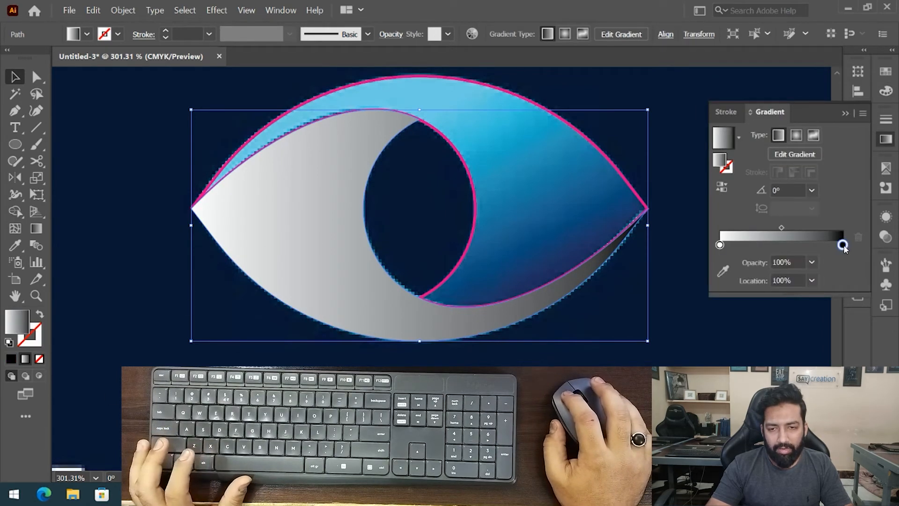
pyautogui.press('i')
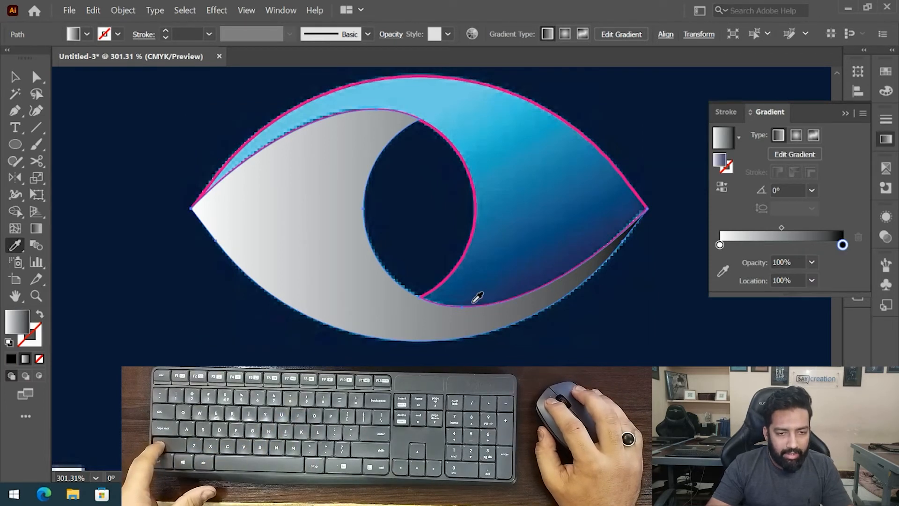
pyautogui.keyDown('shift'); pyautogui.click(473, 300); pyautogui.keyUp('shift')
pyautogui.click(720, 244)
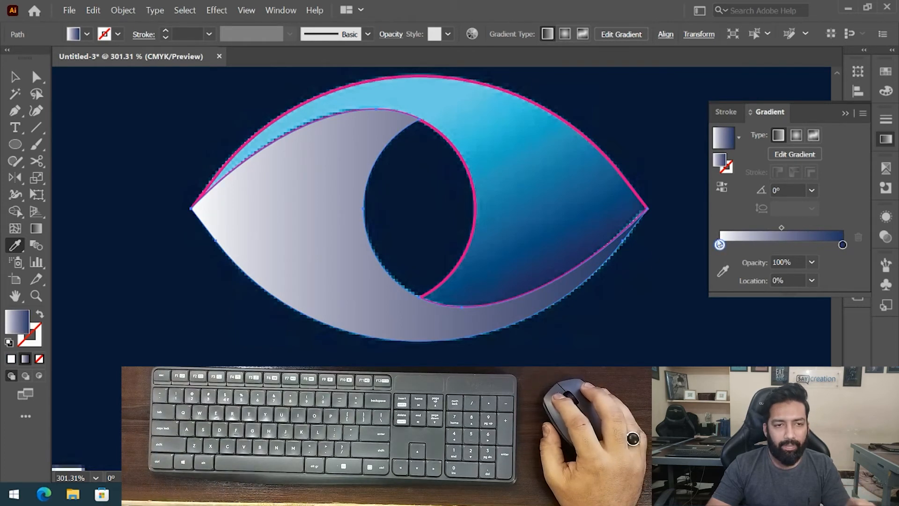
pyautogui.keyDown('shift'); pyautogui.click(309, 112); pyautogui.keyUp('shift')
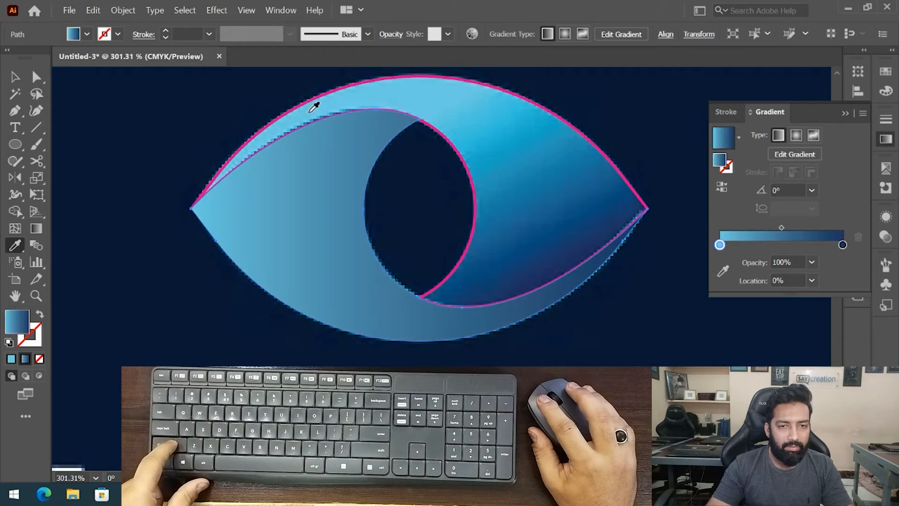
pyautogui.moveTo(777, 246); pyautogui.dragTo(785, 245)
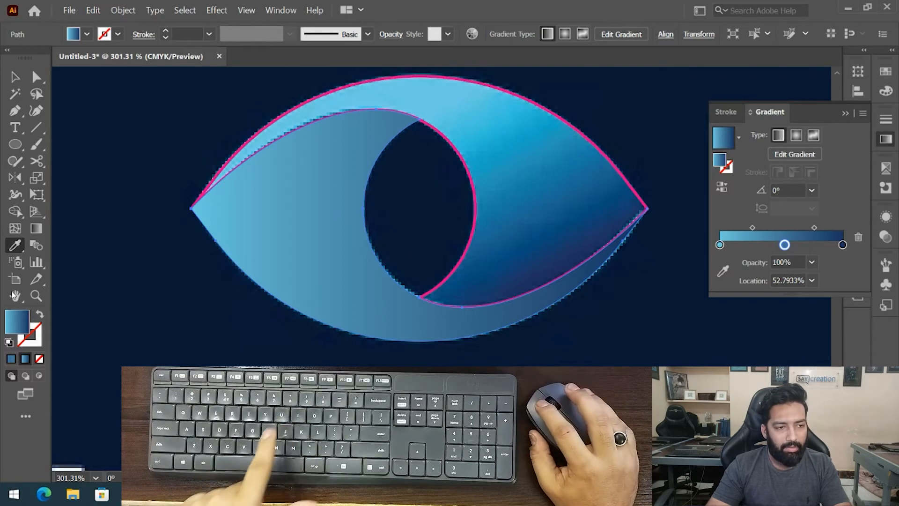
pyautogui.click(527, 135)
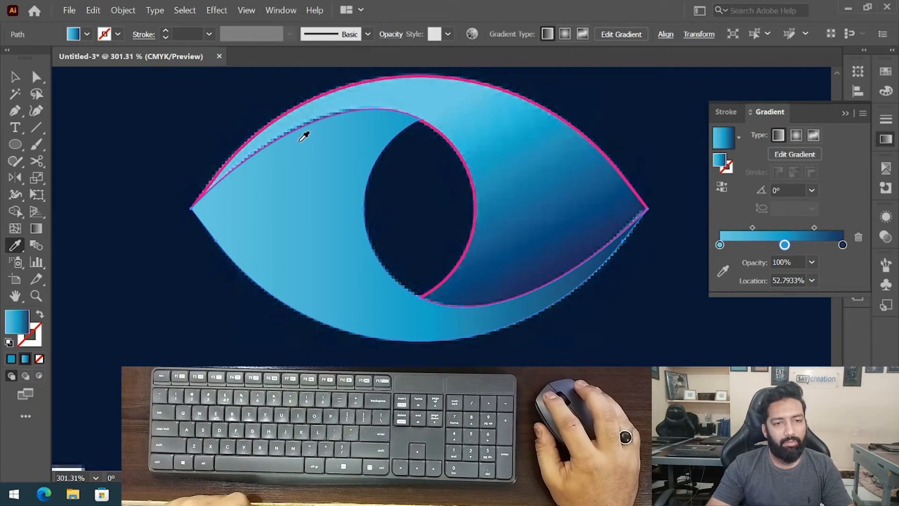
# - Select the upper band shape and copy the lower band's gradient onto it with the Eyedropper
pyautogui.press('ctrl')
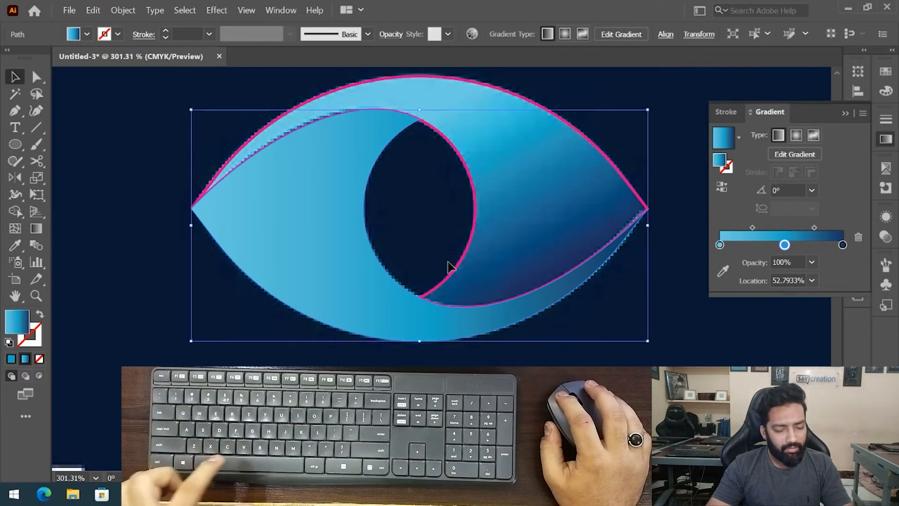
pyautogui.keyDown('ctrl'); pyautogui.click(570, 162); pyautogui.keyUp('ctrl')
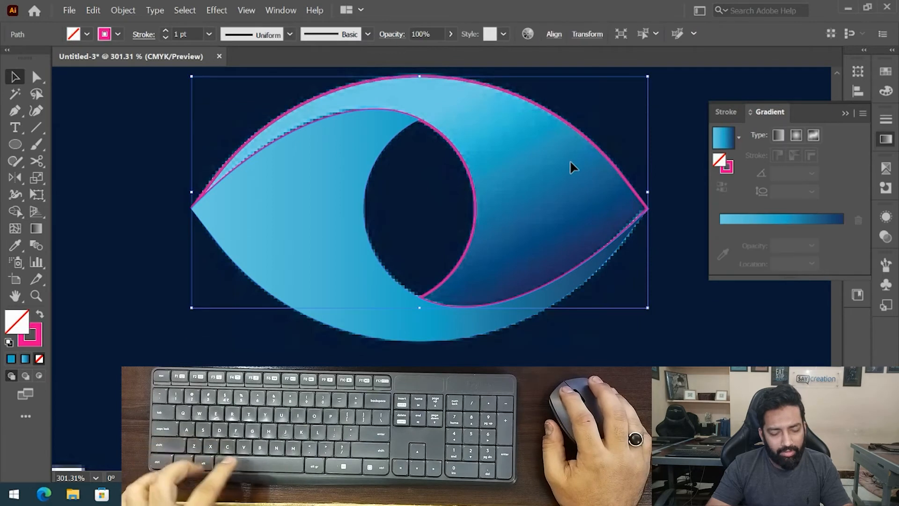
pyautogui.click(334, 207)
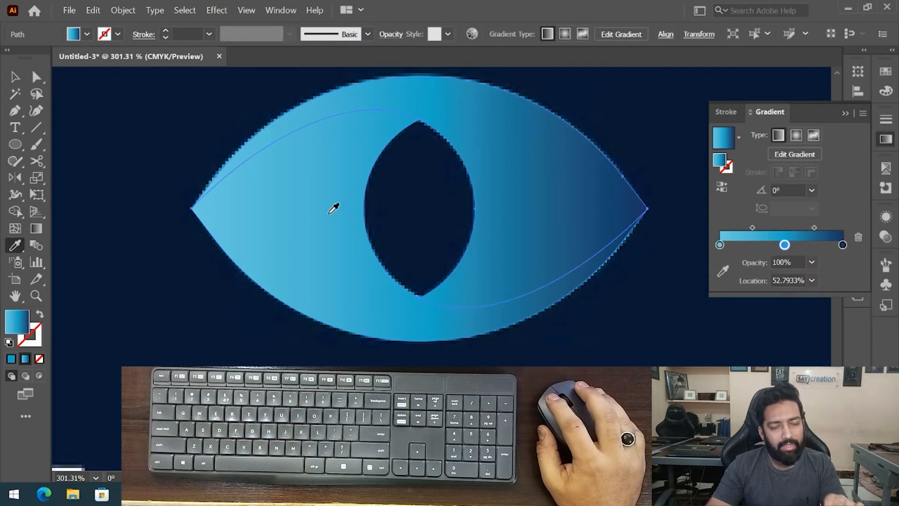
# - With the Gradient tool, draw the lower band's gradient diagonally down through the pupil at about -63°
pyautogui.press('v')
pyautogui.moveTo(533, 148); pyautogui.dragTo(477, 151)
pyautogui.moveTo(333, 212); pyautogui.dragTo(168, 333)
pyautogui.click(505, 175)
pyautogui.click(293, 238)
pyautogui.hotkey('ctrl', 'z')
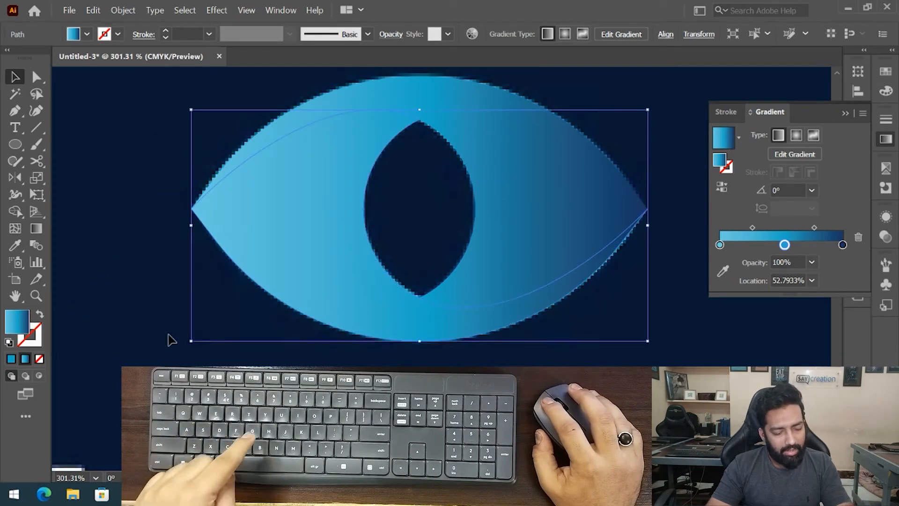
pyautogui.press('g')
pyautogui.moveTo(327, 125)
pyautogui.mouseDown()
pyautogui.moveTo(393, 285)
pyautogui.moveTo(418, 299)
pyautogui.mouseUp()
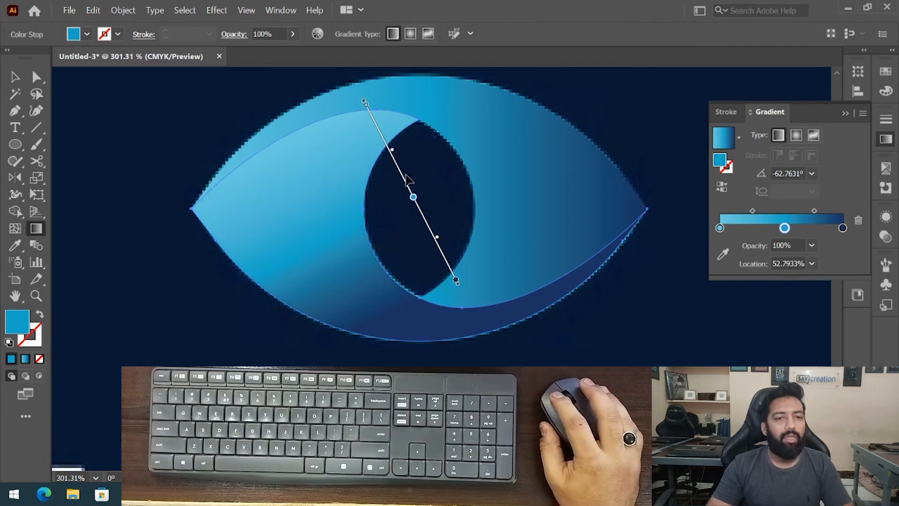
pyautogui.moveTo(401, 176)
pyautogui.mouseDown()
pyautogui.moveTo(380, 176)
pyautogui.moveTo(380, 186)
pyautogui.moveTo(401, 175)
pyautogui.mouseUp()
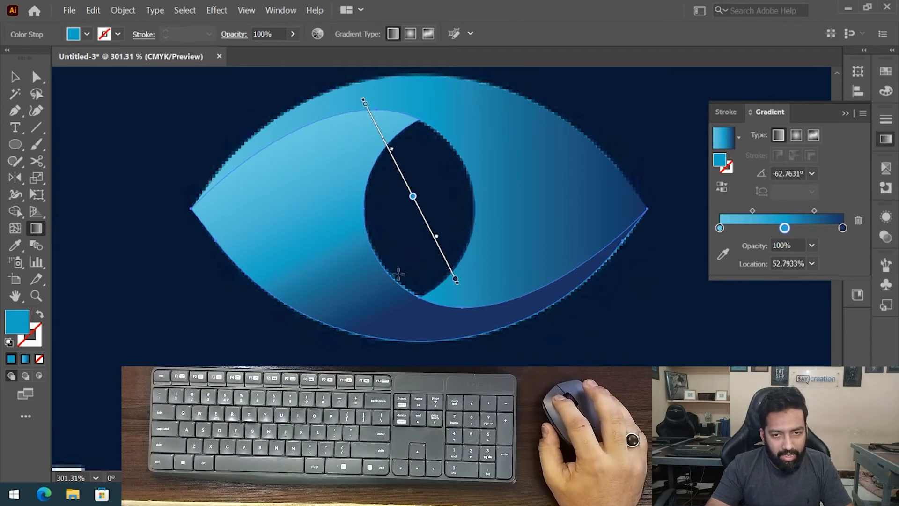
# - Reverse the lower band's gradient and lengthen it past the eye's bottom edge, shifting its middle stop to about 58%
pyautogui.click(722, 188)
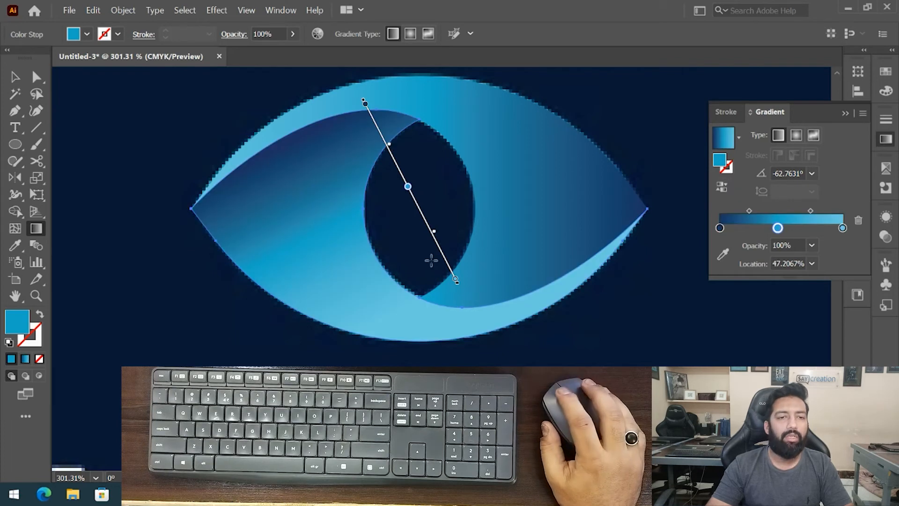
pyautogui.moveTo(455, 279); pyautogui.dragTo(460, 297)
pyautogui.hotkey('ctrl', 'z')
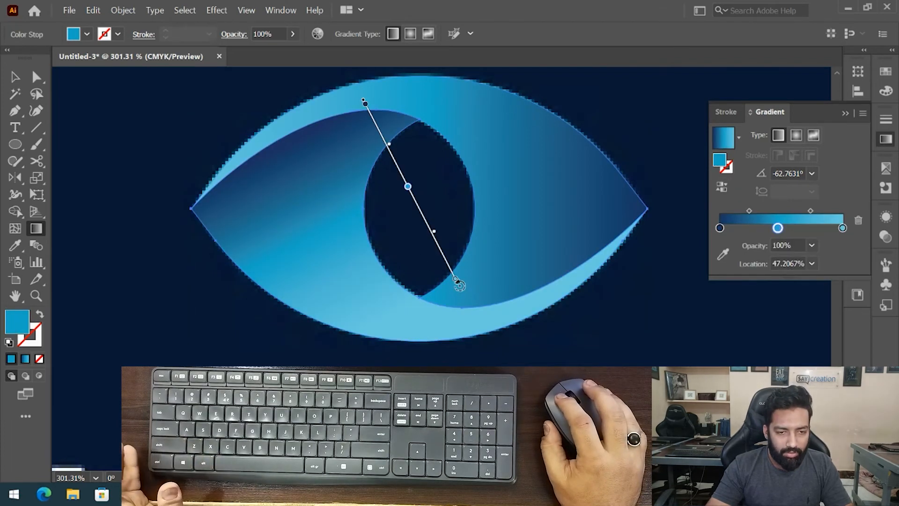
pyautogui.moveTo(457, 280); pyautogui.dragTo(495, 347)
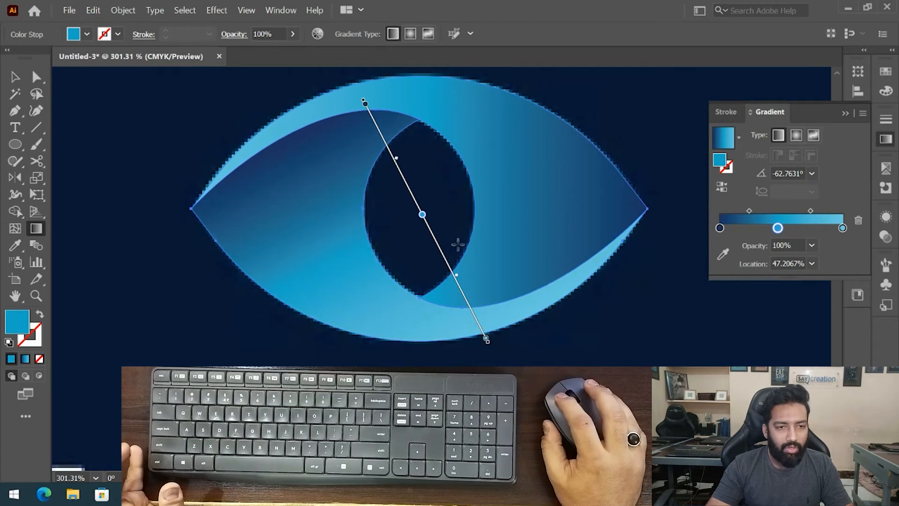
pyautogui.moveTo(423, 217); pyautogui.dragTo(435, 241)
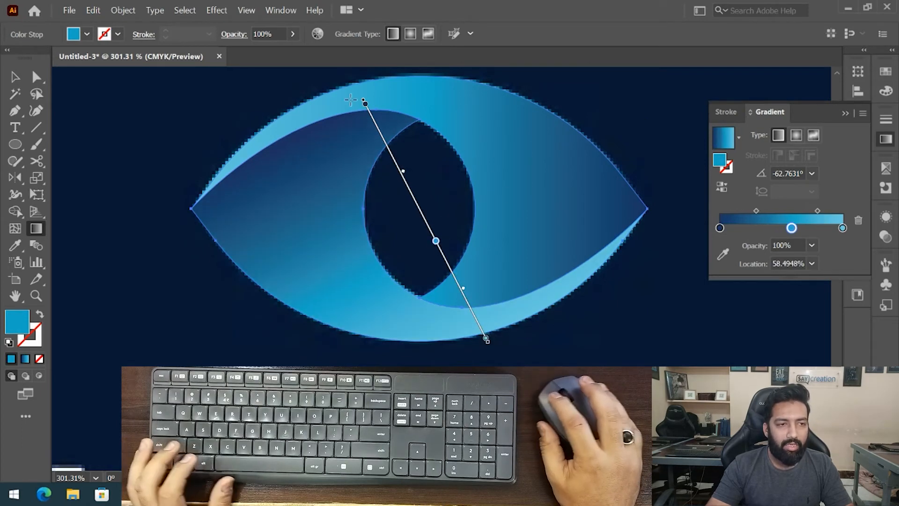
# - Select the upper band shape, draw its gradient diagonally upward at about 121°, and reverse it
pyautogui.click(15, 77)
pyautogui.click(540, 182)
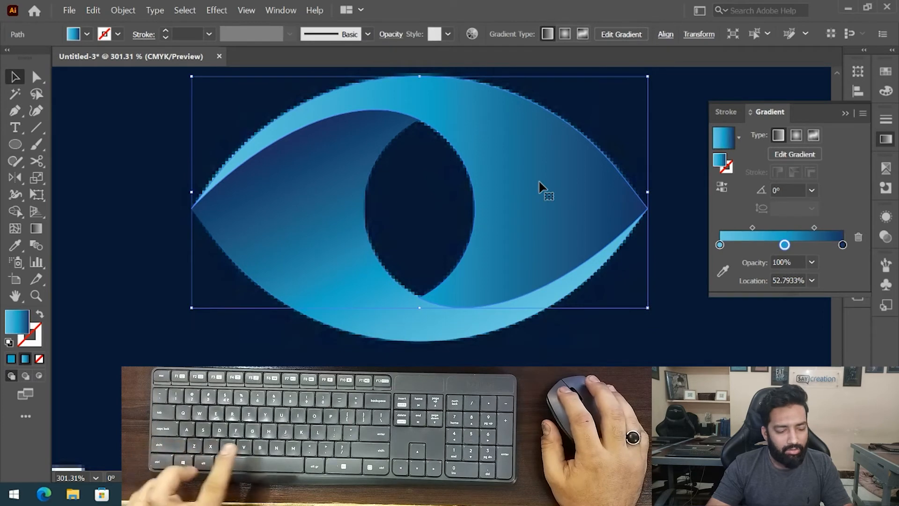
pyautogui.press('g')
pyautogui.moveTo(527, 294)
pyautogui.mouseDown()
pyautogui.moveTo(486, 211)
pyautogui.moveTo(391, 80)
pyautogui.moveTo(354, 102)
pyautogui.mouseUp()
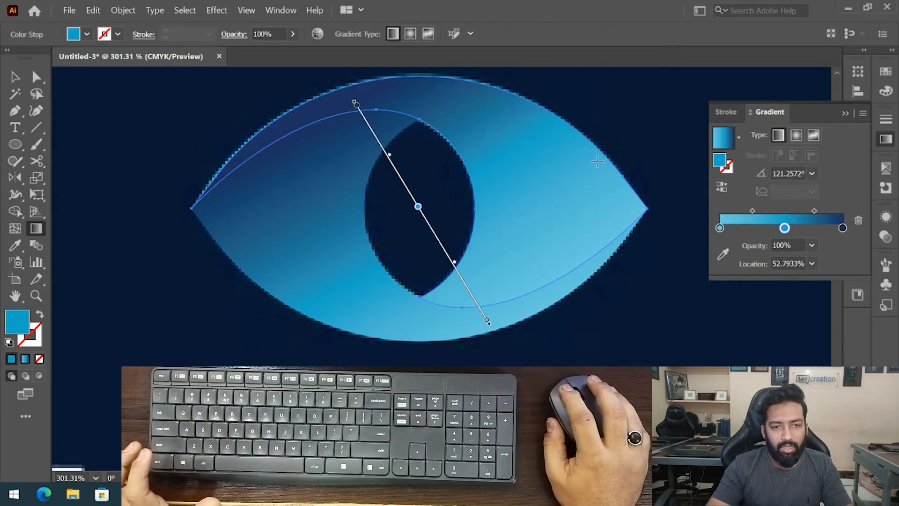
pyautogui.click(721, 186)
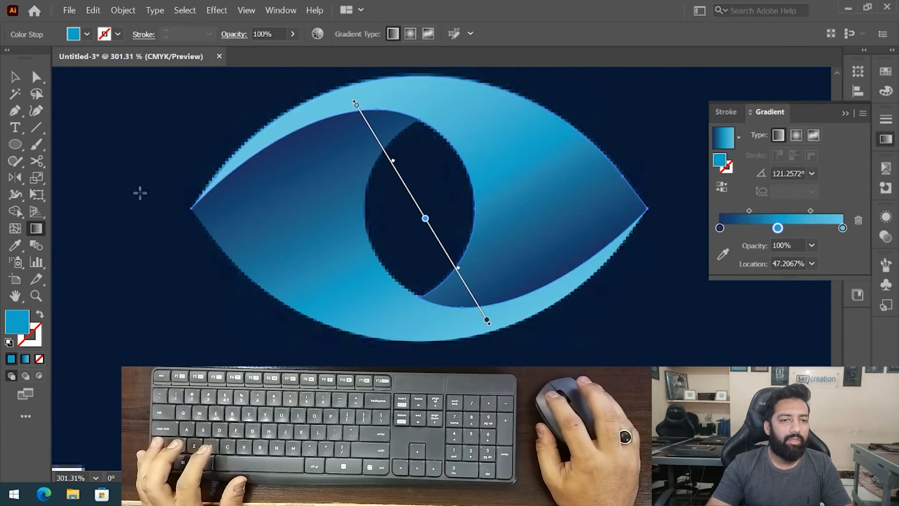
# - Draw a large circle with the Ellipse tool in an empty area of the canvas
pyautogui.click(14, 79)
pyautogui.moveTo(504, 257); pyautogui.dragTo(391, 302)
pyautogui.moveTo(504, 312)
pyautogui.mouseDown()
pyautogui.moveTo(470, 224)
pyautogui.moveTo(334, 221)
pyautogui.moveTo(304, 231)
pyautogui.mouseUp()
pyautogui.click(427, 304)
pyautogui.moveTo(448, 277)
pyautogui.mouseDown()
pyautogui.moveTo(423, 310)
pyautogui.moveTo(409, 293)
pyautogui.mouseUp()
pyautogui.moveTo(366, 176); pyautogui.dragTo(532, 60)
pyautogui.moveTo(486, 144); pyautogui.dragTo(453, 136)
pyautogui.moveTo(509, 202); pyautogui.dragTo(487, 206)
pyautogui.moveTo(474, 215); pyautogui.dragTo(366, 269)
pyautogui.press('l')
pyautogui.moveTo(289, 91)
pyautogui.mouseDown()
pyautogui.moveTo(438, 164)
pyautogui.moveTo(415, 162)
pyautogui.moveTo(401, 224)
pyautogui.mouseUp()
pyautogui.press('v')
pyautogui.moveTo(354, 246); pyautogui.dragTo(343, 195)
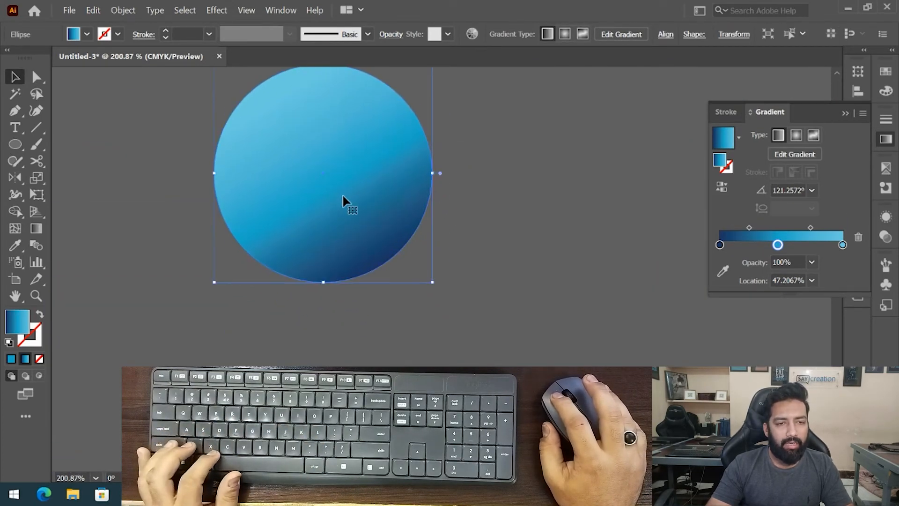
# - Paste a copy of the circle in front and shrink it from its left side so both share the right edge
pyautogui.moveTo(434, 175); pyautogui.dragTo(407, 175)
pyautogui.hotkey('ctrl', 'z')
pyautogui.hotkey('ctrl', 'f')
pyautogui.moveTo(213, 173); pyautogui.dragTo(280, 174)
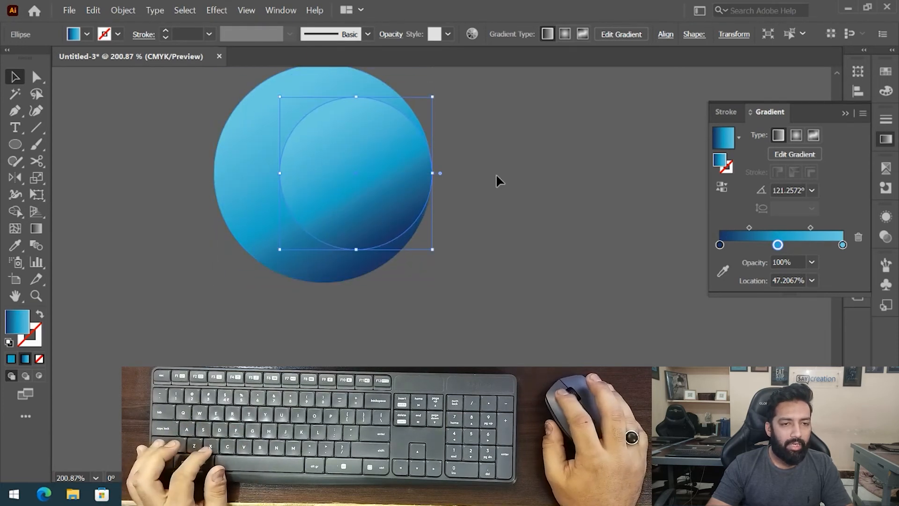
# - Give both circles the default stroke with no fill and select them together
pyautogui.click(496, 173)
pyautogui.click(299, 224)
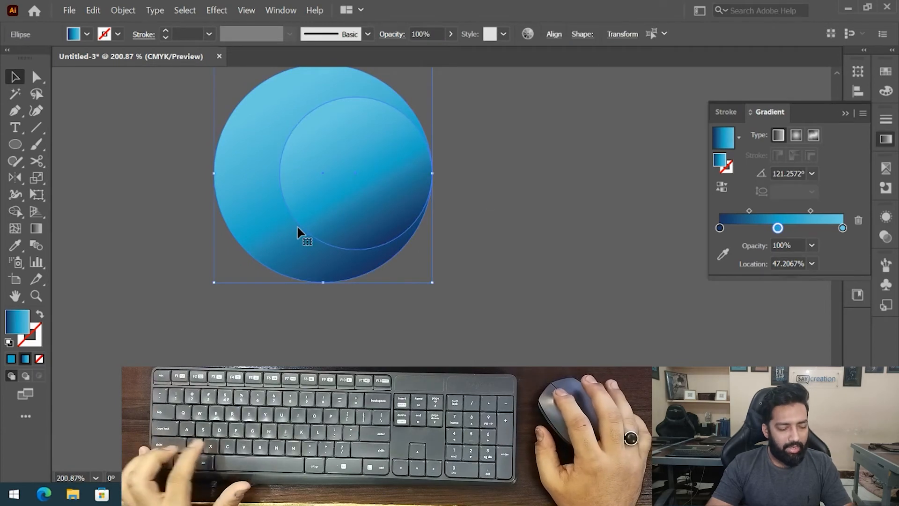
pyautogui.press('d')
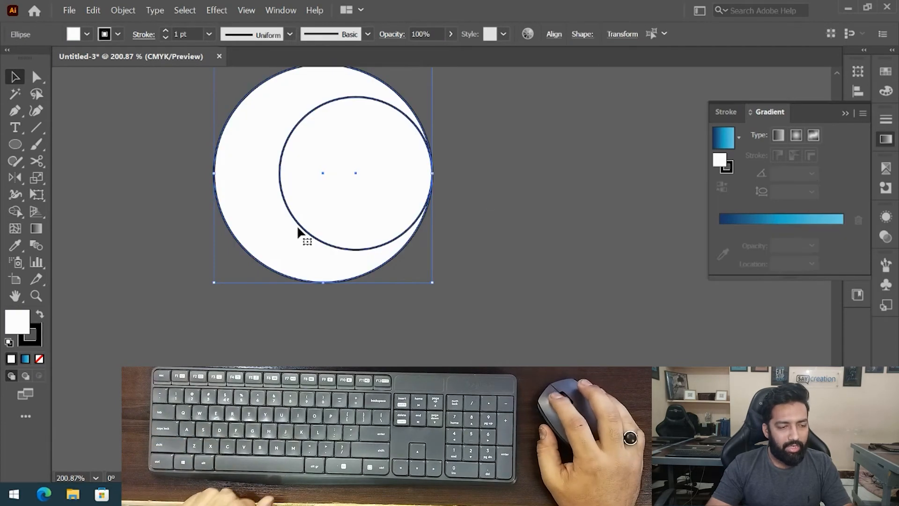
pyautogui.click(40, 359)
pyautogui.click(275, 314)
pyautogui.moveTo(478, 244); pyautogui.dragTo(397, 225)
pyautogui.scroll(2, 397, 176)
pyautogui.click(458, 205)
pyautogui.hotkey('ctrl', 'a')
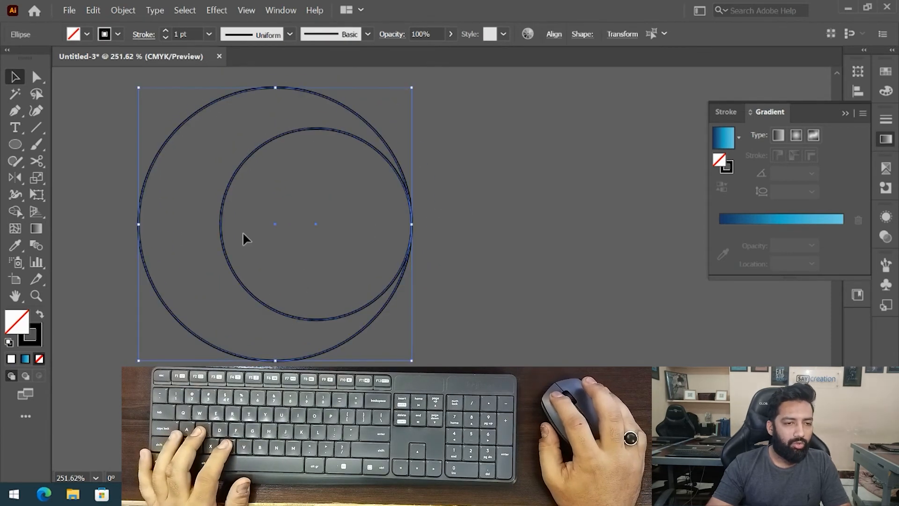
# - Rotate a copy of both circles by 45° around their shared right-edge point
pyautogui.press('r')
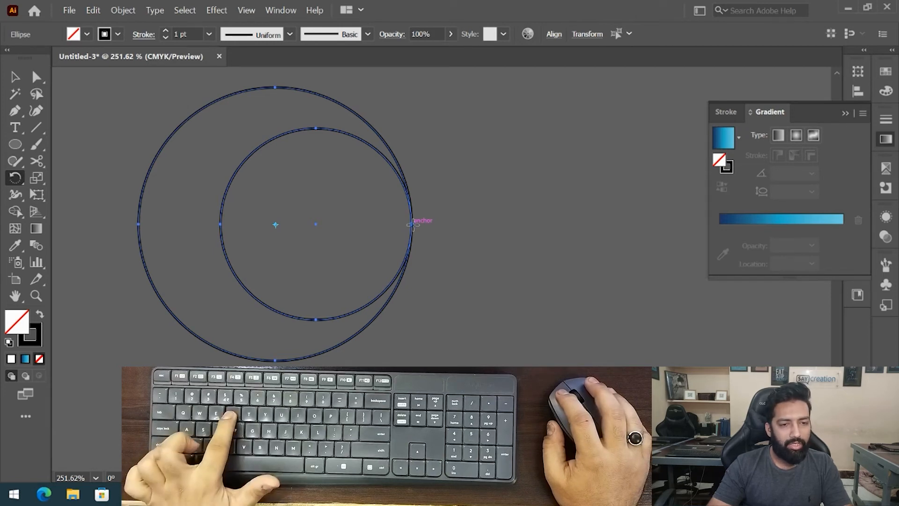
pyautogui.keyDown('alt'); pyautogui.click(411, 225); pyautogui.keyUp('alt')
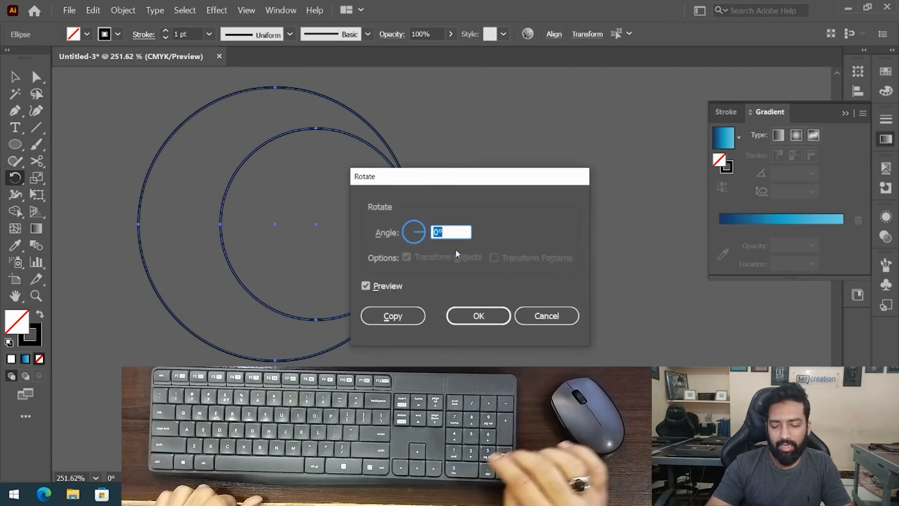
pyautogui.write('45')
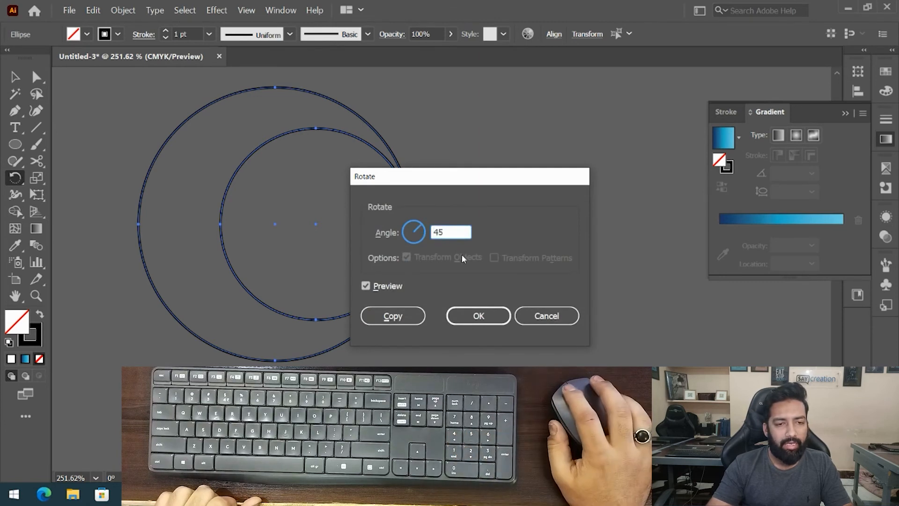
pyautogui.moveTo(491, 186); pyautogui.dragTo(521, 93)
pyautogui.click(424, 223)
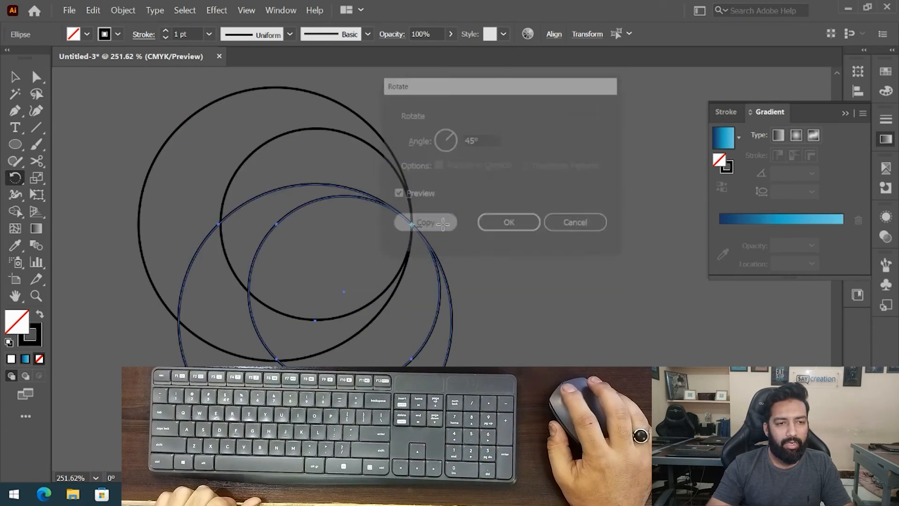
# - Repeat the rotate-copy transform five times to complete a full ring of circle pairs, then deselect
pyautogui.scroll(-1, 431, 294)
pyautogui.moveTo(421, 321); pyautogui.dragTo(444, 277)
pyautogui.hotkey('ctrl', 'd')
pyautogui.hotkey('ctrl', 'd')
pyautogui.hotkey('ctrl', 'd')
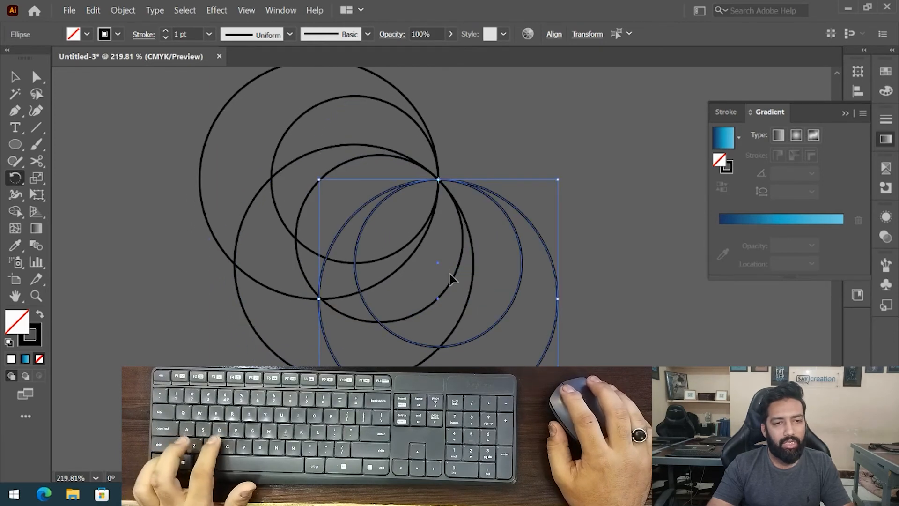
pyautogui.hotkey('ctrl', 'd')
pyautogui.hotkey('ctrl', 'd')
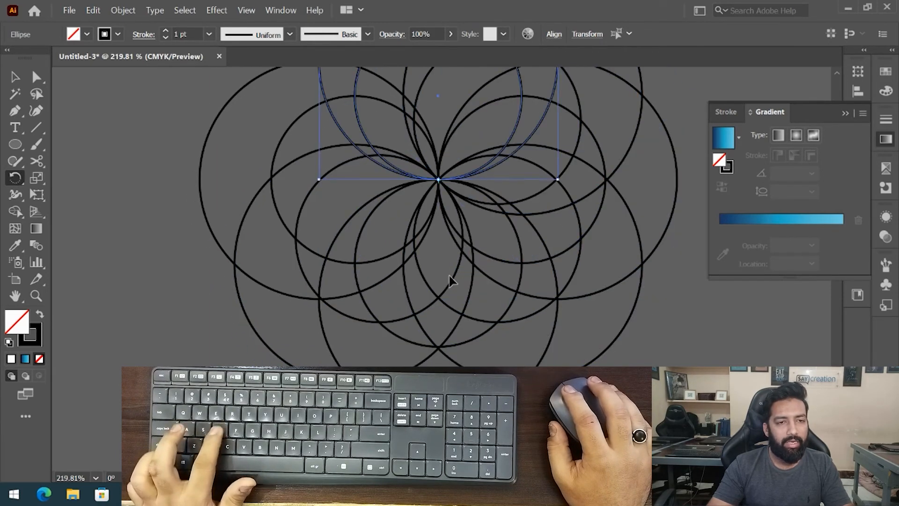
pyautogui.scroll(-4, 451, 276)
pyautogui.hotkey('ctrl', 'shift', 'a')
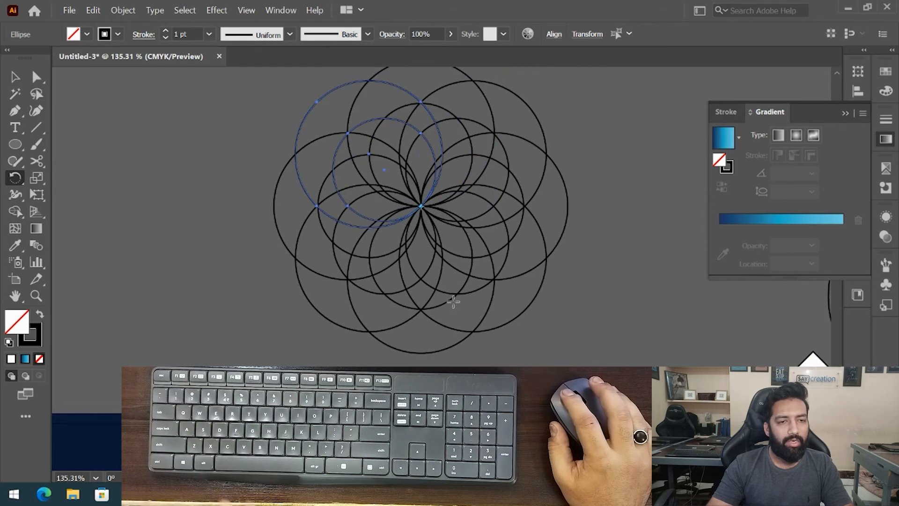
# - Select all circles and, with the Shape Builder tool, merge the regions forming the first crescent
pyautogui.scroll(1, 491, 279)
pyautogui.scroll(2, 515, 198)
pyautogui.press('v')
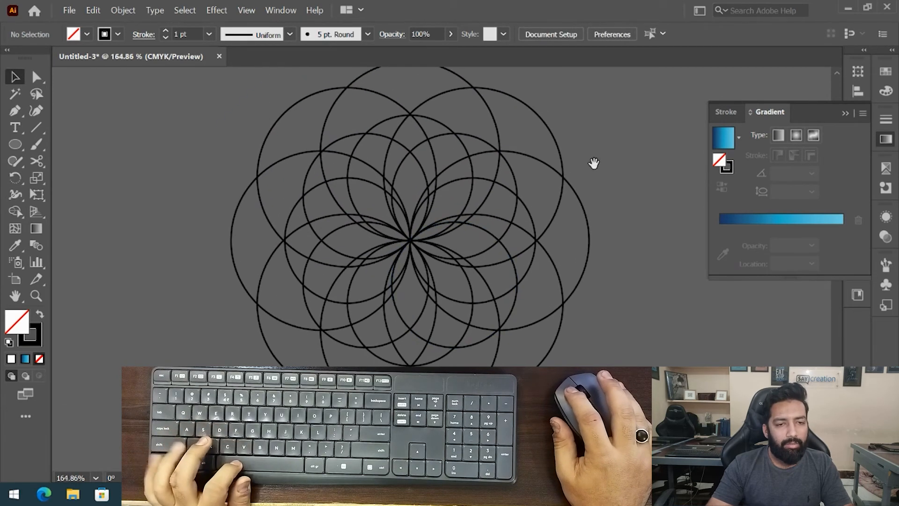
pyautogui.scroll(-1, 590, 156)
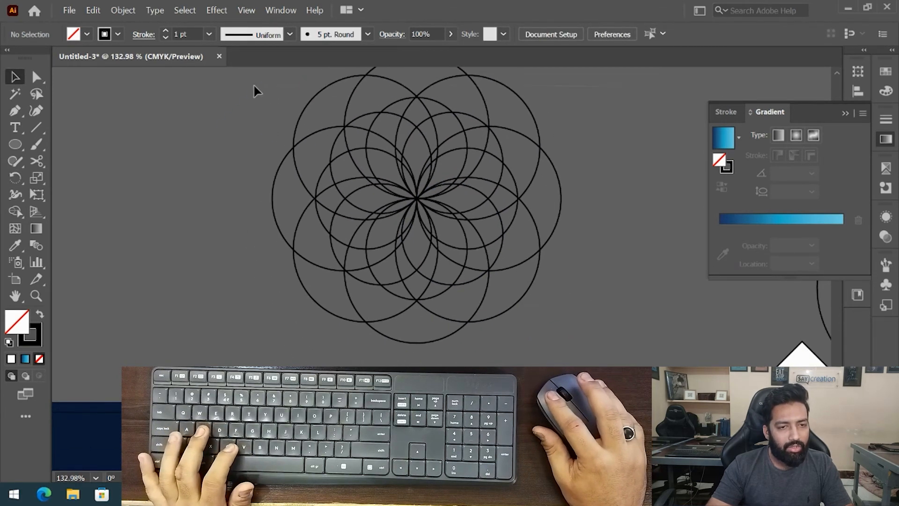
pyautogui.hotkey('ctrl', 'a')
pyautogui.scroll(1, 416, 214)
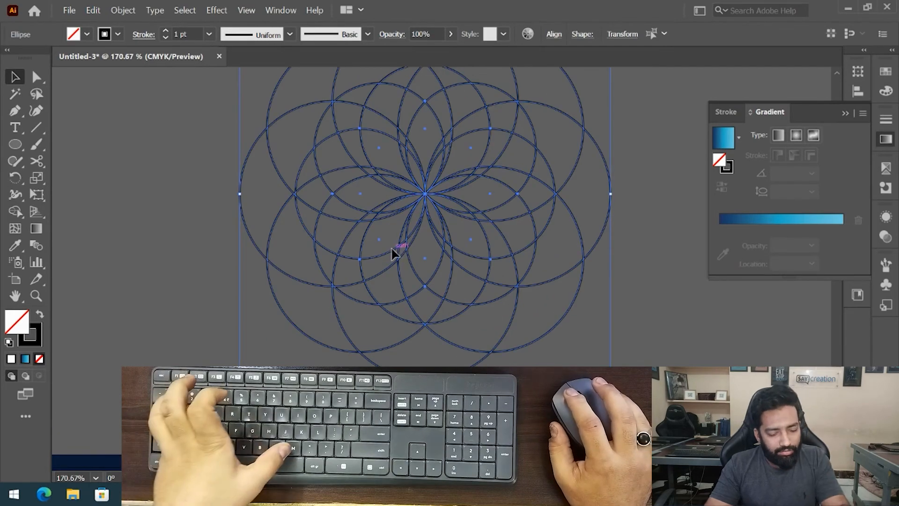
pyautogui.hotkey('shift', 'm')
pyautogui.scroll(2, 489, 114)
pyautogui.moveTo(436, 138); pyautogui.dragTo(373, 159)
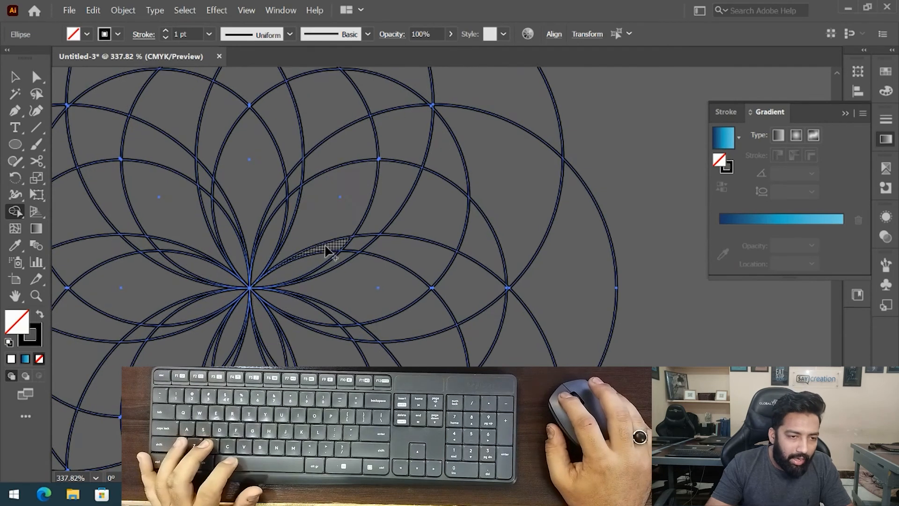
pyautogui.moveTo(302, 172)
pyautogui.mouseDown()
pyautogui.moveTo(397, 122)
pyautogui.moveTo(504, 139)
pyautogui.mouseUp()
pyautogui.moveTo(533, 170); pyautogui.dragTo(560, 216)
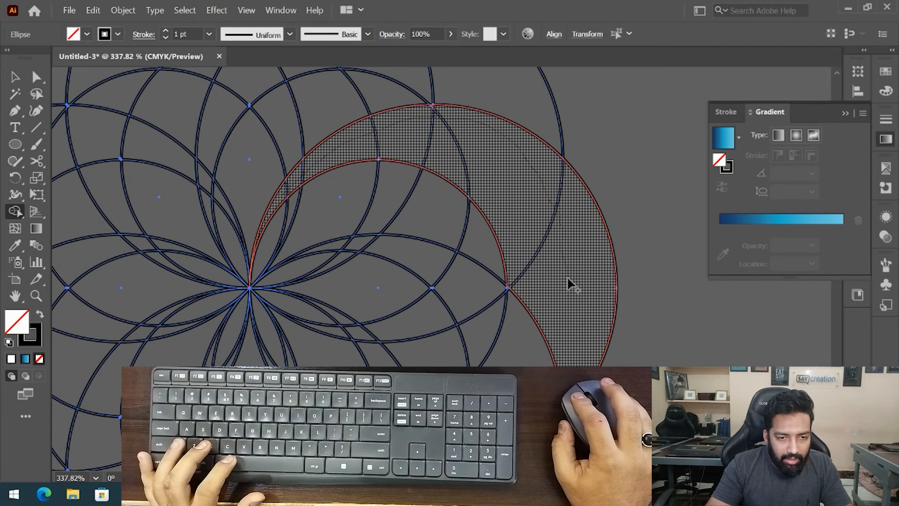
pyautogui.moveTo(568, 277); pyautogui.dragTo(568, 278)
# - Merge further regions with the Shape Builder tool to form more crescents around the centre
pyautogui.moveTo(507, 326); pyautogui.dragTo(500, 183)
pyautogui.moveTo(382, 121); pyautogui.dragTo(366, 181)
pyautogui.moveTo(300, 174)
pyautogui.mouseDown()
pyautogui.moveTo(362, 161)
pyautogui.moveTo(434, 191)
pyautogui.moveTo(476, 264)
pyautogui.mouseUp()
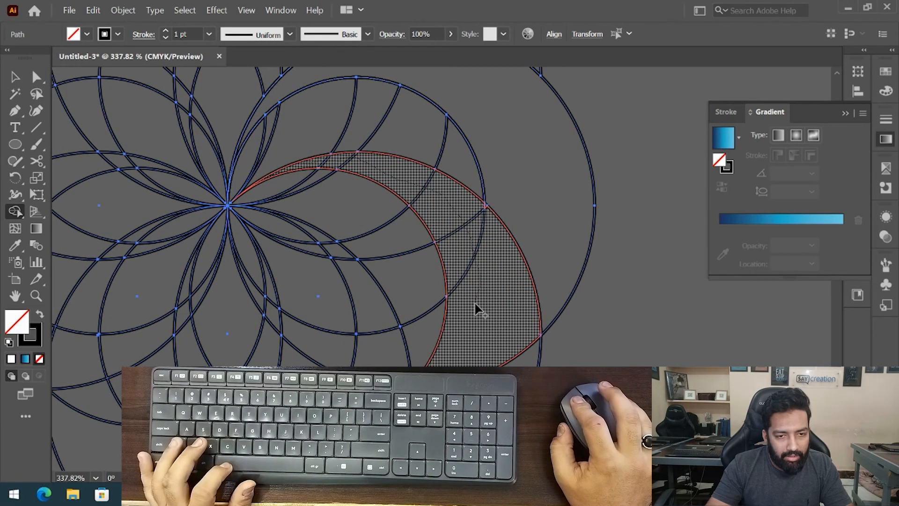
pyautogui.moveTo(490, 355); pyautogui.dragTo(491, 358)
pyautogui.moveTo(392, 288)
pyautogui.mouseDown()
pyautogui.moveTo(424, 234)
pyautogui.moveTo(468, 190)
pyautogui.mouseUp()
pyautogui.moveTo(328, 115)
pyautogui.mouseDown()
pyautogui.moveTo(417, 160)
pyautogui.moveTo(447, 220)
pyautogui.mouseUp()
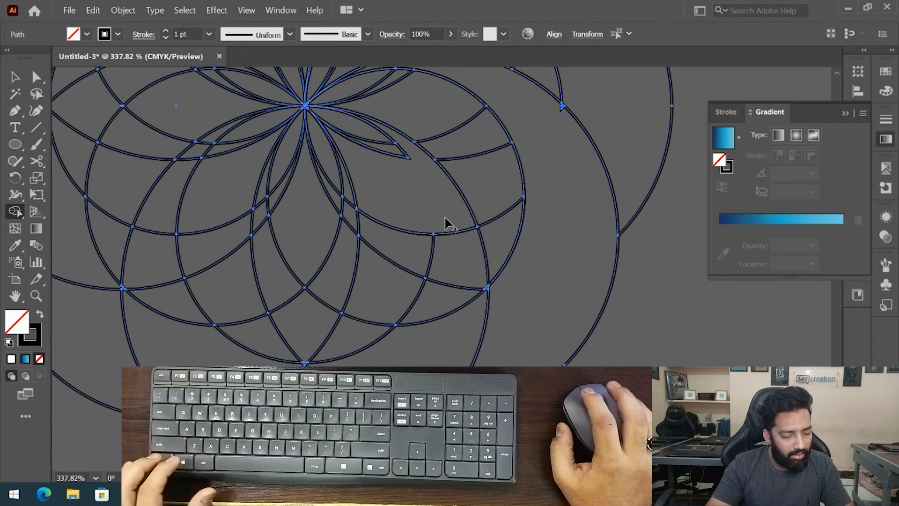
pyautogui.moveTo(406, 134); pyautogui.dragTo(379, 216)
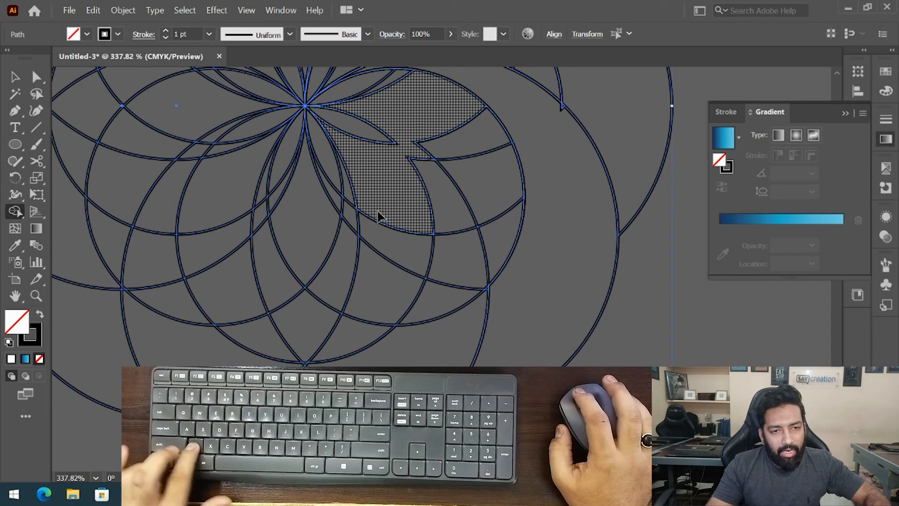
pyautogui.moveTo(407, 157)
pyautogui.mouseDown()
pyautogui.moveTo(447, 212)
pyautogui.moveTo(457, 298)
pyautogui.moveTo(431, 352)
pyautogui.moveTo(405, 367)
pyautogui.mouseUp()
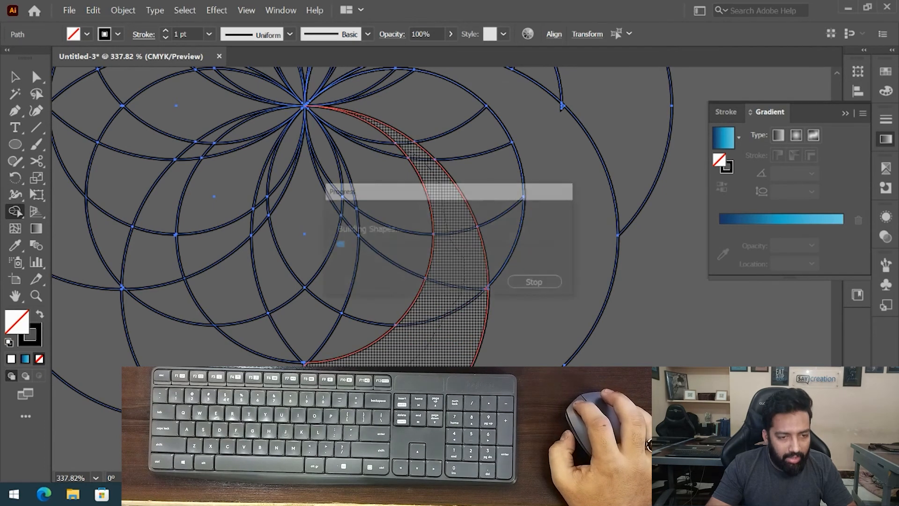
pyautogui.moveTo(284, 352); pyautogui.dragTo(384, 344)
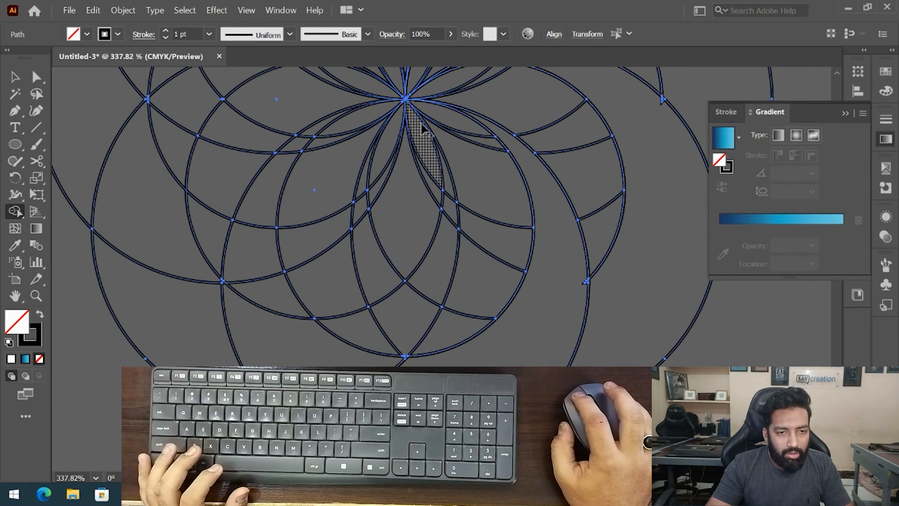
pyautogui.moveTo(433, 149)
pyautogui.mouseDown()
pyautogui.moveTo(451, 190)
pyautogui.moveTo(450, 237)
pyautogui.moveTo(395, 329)
pyautogui.moveTo(159, 300)
pyautogui.moveTo(284, 283)
pyautogui.moveTo(380, 293)
pyautogui.mouseUp()
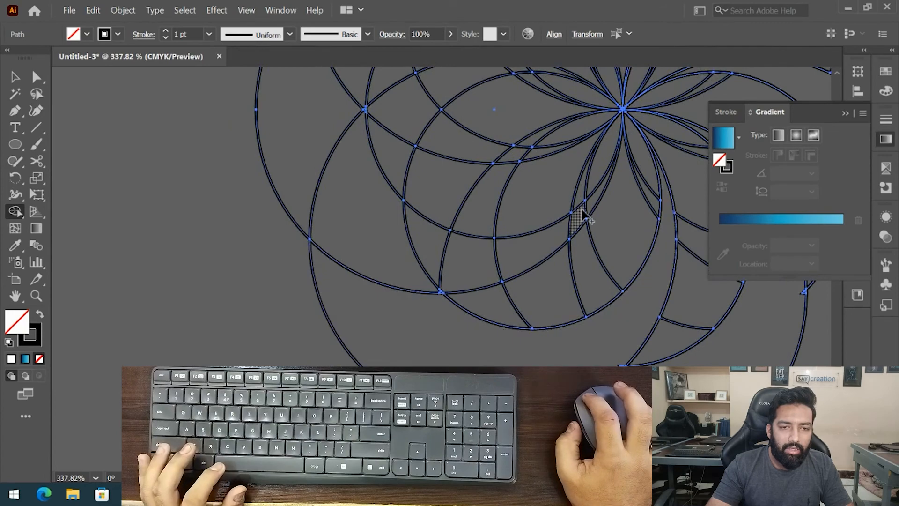
pyautogui.moveTo(593, 206)
pyautogui.mouseDown()
pyautogui.moveTo(556, 241)
pyautogui.moveTo(397, 275)
pyautogui.moveTo(304, 129)
pyautogui.moveTo(337, 115)
pyautogui.mouseUp()
pyautogui.scroll(-5, 337, 114)
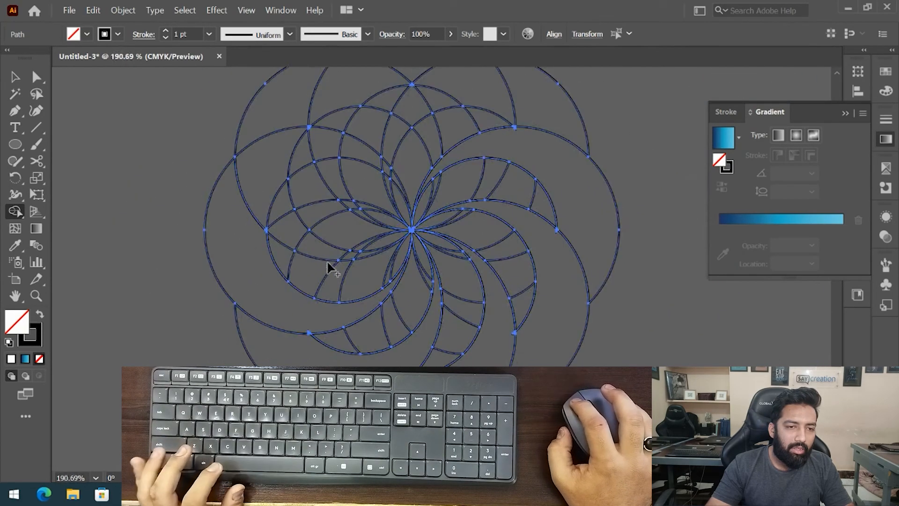
# - Merge the remaining crescent regions with the Shape Builder tool to finish the swirl, then deselect
pyautogui.moveTo(363, 253)
pyautogui.mouseDown()
pyautogui.moveTo(307, 238)
pyautogui.moveTo(262, 194)
pyautogui.moveTo(273, 123)
pyautogui.mouseUp()
pyautogui.moveTo(333, 119); pyautogui.dragTo(283, 147)
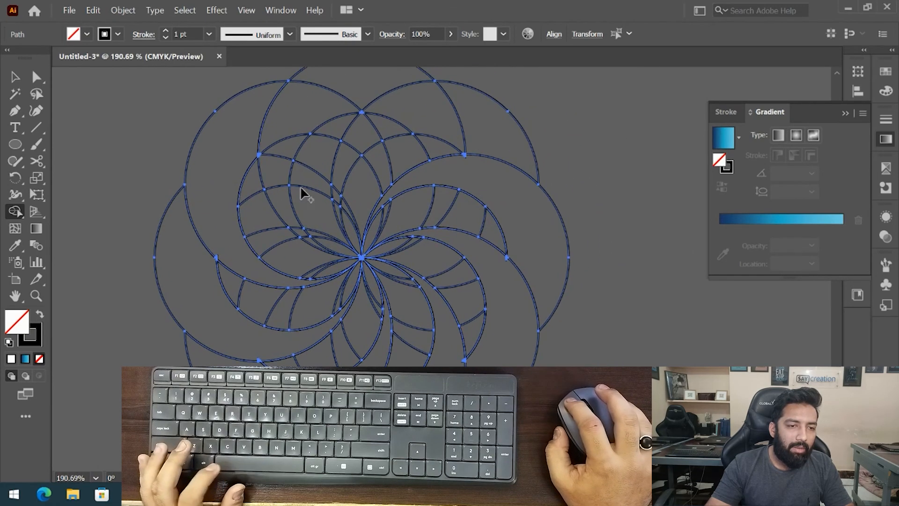
pyautogui.moveTo(306, 237)
pyautogui.mouseDown()
pyautogui.moveTo(268, 189)
pyautogui.moveTo(279, 136)
pyautogui.mouseUp()
pyautogui.moveTo(319, 93); pyautogui.dragTo(365, 93)
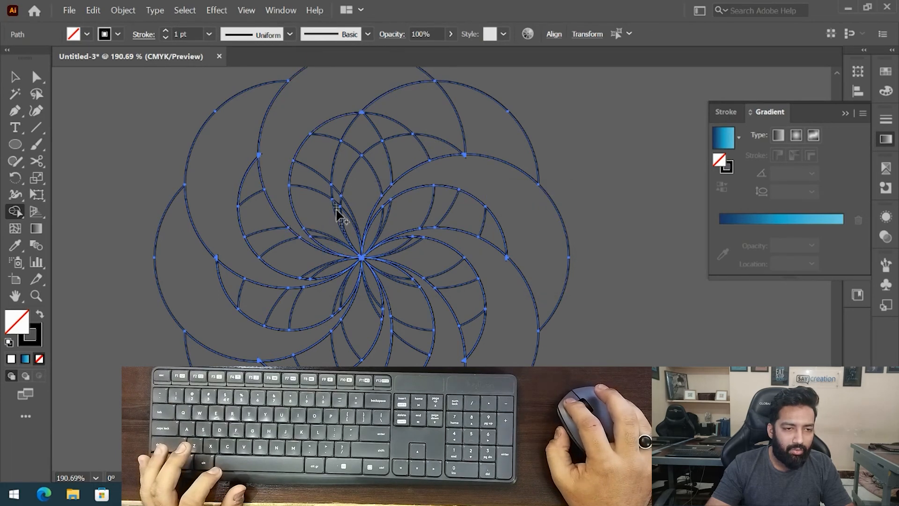
pyautogui.moveTo(345, 177)
pyautogui.mouseDown()
pyautogui.moveTo(375, 126)
pyautogui.moveTo(409, 104)
pyautogui.moveTo(468, 111)
pyautogui.mouseUp()
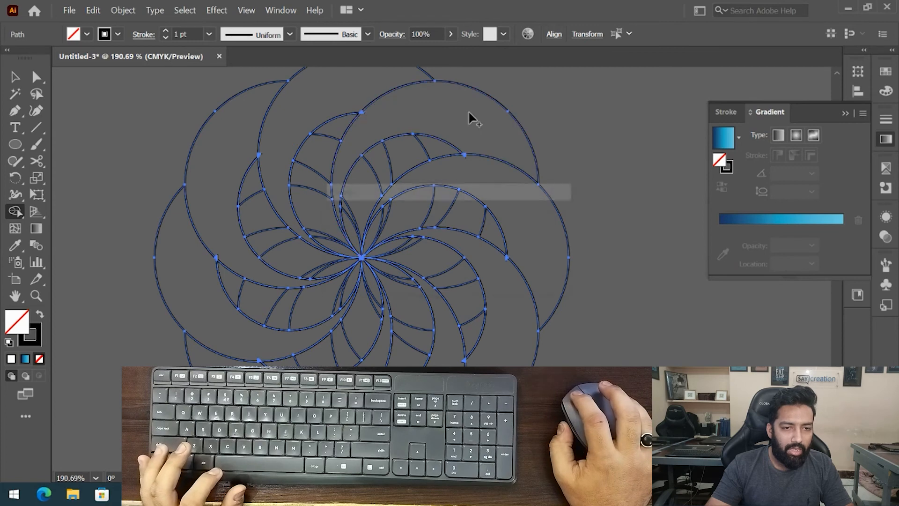
pyautogui.hotkey('ctrl', 'shift', 'a')
pyautogui.keyDown('ctrl'); pyautogui.keyDown('alt'); pyautogui.click(528, 215); pyautogui.keyUp('alt'); pyautogui.keyUp('ctrl')
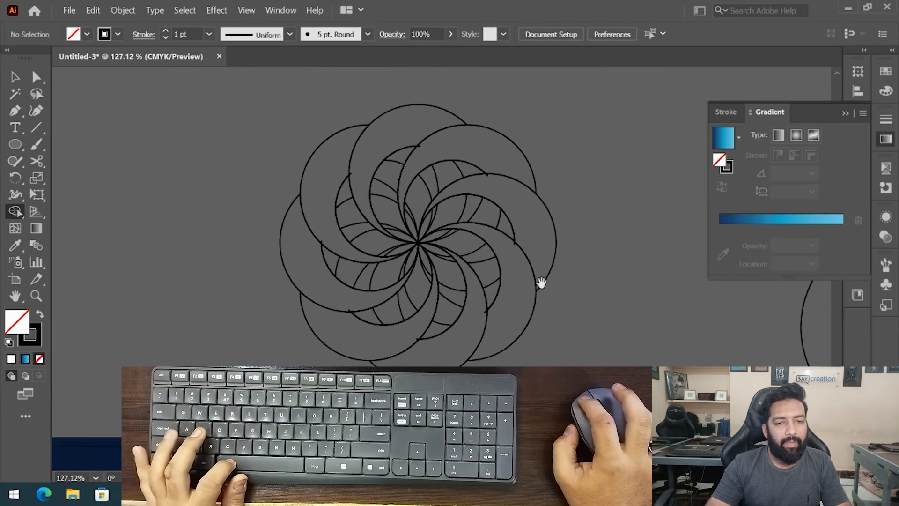
# - Select all the outer crescent shapes of the swirl with the Selection tool
pyautogui.moveTo(540, 282); pyautogui.dragTo(456, 232)
pyautogui.press('v')
pyautogui.moveTo(467, 264); pyautogui.dragTo(510, 261)
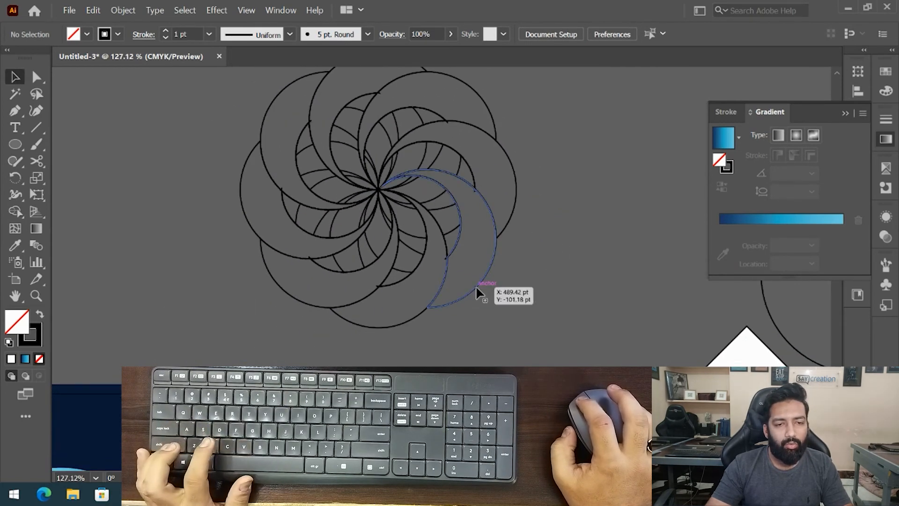
pyautogui.click(476, 285)
pyautogui.keyDown('shift'); pyautogui.click(408, 319); pyautogui.keyUp('shift')
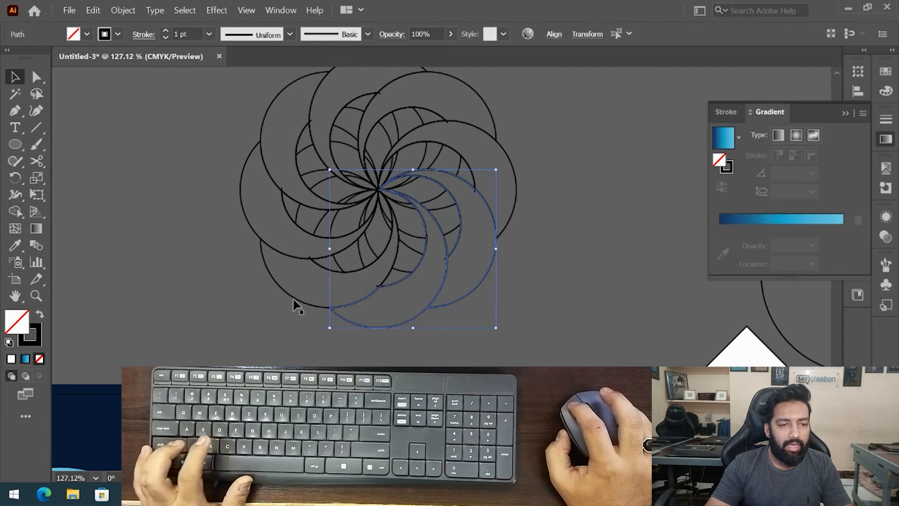
pyautogui.keyDown('shift'); pyautogui.click(253, 240); pyautogui.keyUp('shift')
pyautogui.keyDown('shift'); pyautogui.click(271, 105); pyautogui.keyUp('shift')
pyautogui.moveTo(353, 117); pyautogui.dragTo(413, 144)
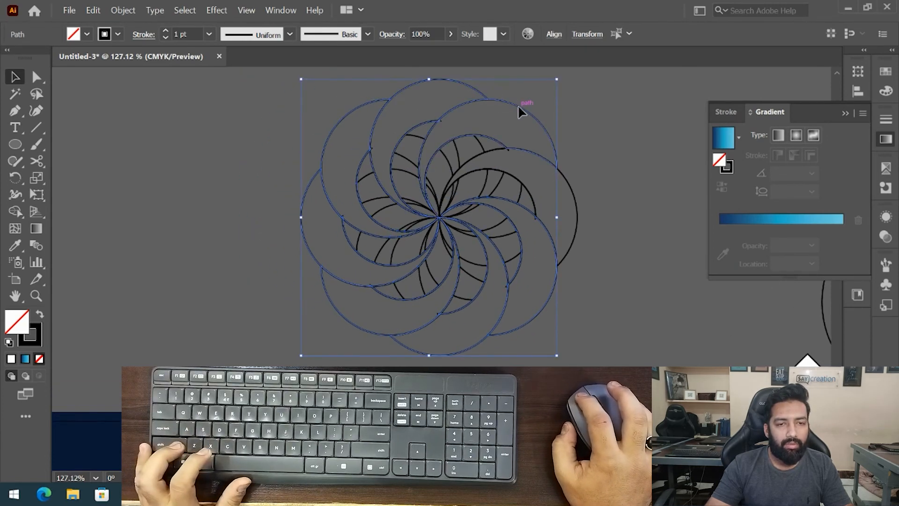
# - Move the crescent swirl aside and delete the leftover inner pieces
pyautogui.moveTo(568, 186); pyautogui.dragTo(260, 209)
pyautogui.click(351, 121)
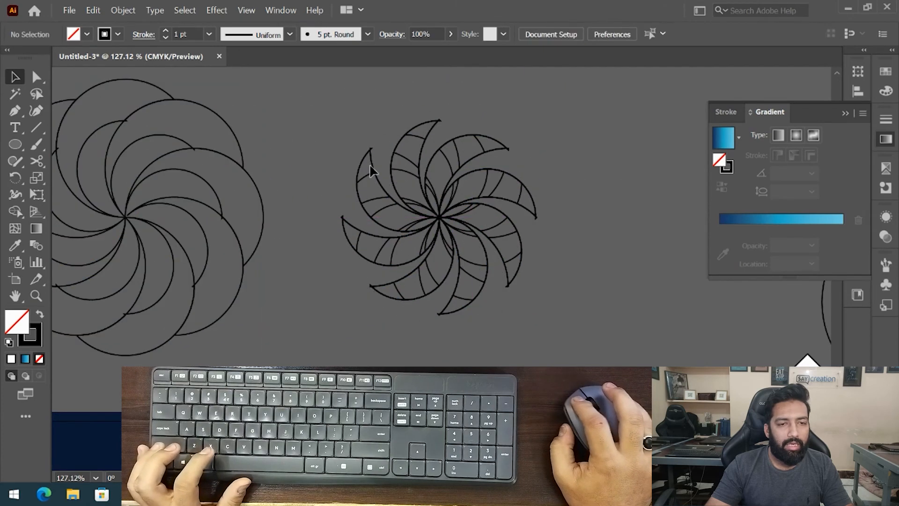
pyautogui.moveTo(595, 338); pyautogui.dragTo(729, 293)
pyautogui.click(538, 254)
pyautogui.press('Delete')
# - Select the swirl and apply the eye logo's blue gradient to it with the Eyedropper
pyautogui.scroll(-3, 363, 304)
pyautogui.moveTo(392, 303); pyautogui.dragTo(427, 280)
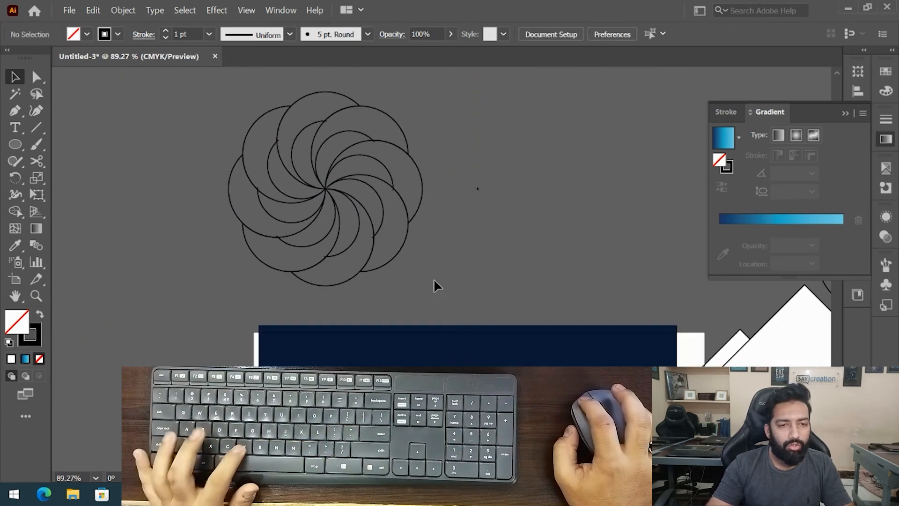
pyautogui.moveTo(149, 90); pyautogui.dragTo(349, 225)
pyautogui.moveTo(224, 220); pyautogui.dragTo(246, 194)
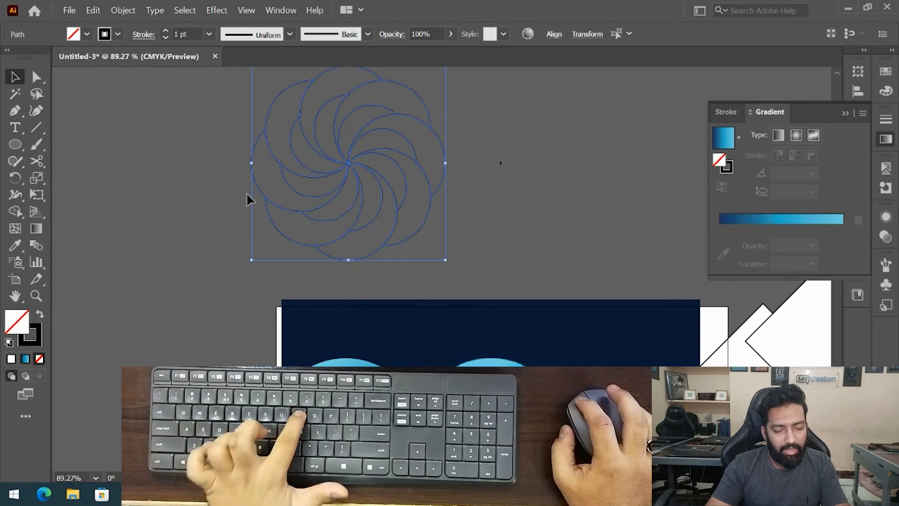
pyautogui.press('i')
pyautogui.click(349, 380)
pyautogui.keyDown('ctrl'); pyautogui.click(436, 248); pyautogui.keyUp('ctrl')
pyautogui.scroll(2, 424, 130)
pyautogui.press('v')
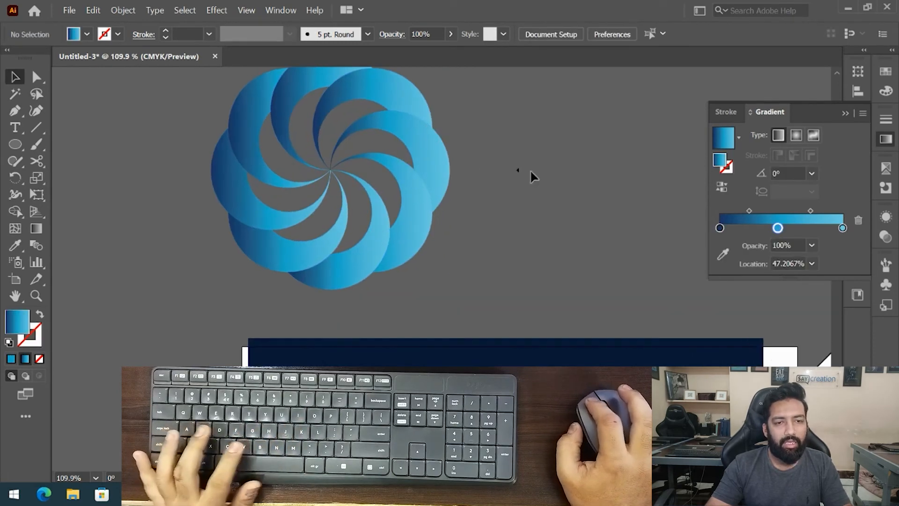
# - Delete the stray leftover point lying beside the swirl
pyautogui.moveTo(514, 149); pyautogui.dragTo(581, 215)
pyautogui.press('Delete')
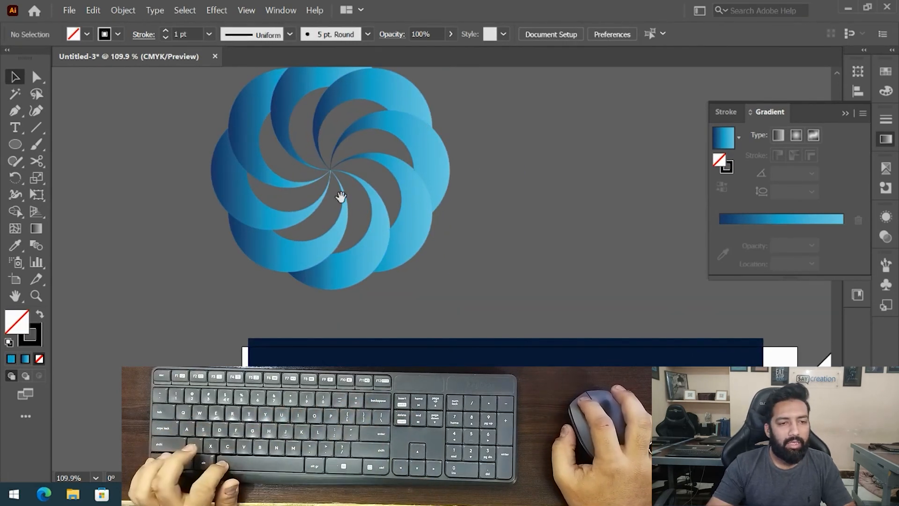
# - Redraw the gradient direction on the lower-left and bottom crescents with the Gradient tool, following each crescent's curve
pyautogui.scroll(2, 364, 219)
pyautogui.moveTo(364, 219); pyautogui.dragTo(420, 256)
pyautogui.click(355, 313)
pyautogui.press('g')
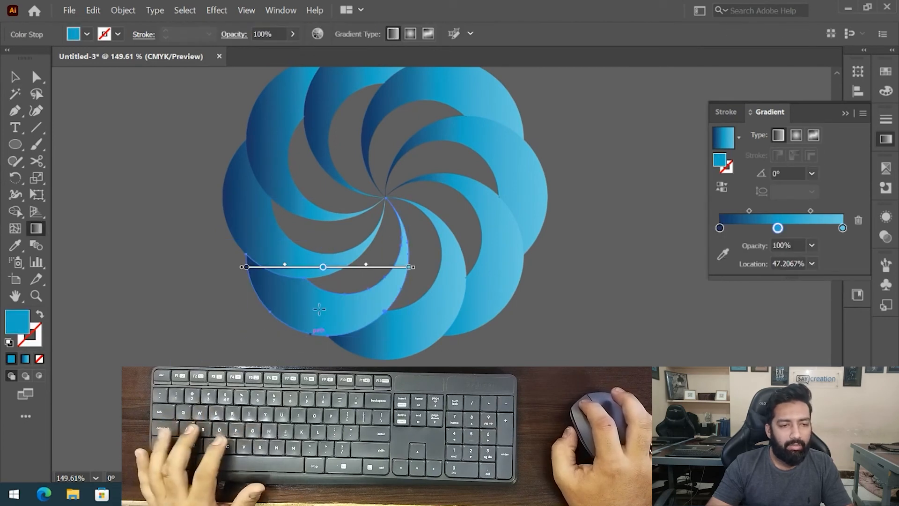
pyautogui.moveTo(291, 257); pyautogui.dragTo(407, 290)
pyautogui.hotkey('ctrl', 'shift', 'a')
pyautogui.click(402, 344)
pyautogui.moveTo(358, 308)
pyautogui.mouseDown()
pyautogui.moveTo(482, 296)
pyautogui.moveTo(511, 256)
pyautogui.mouseUp()
pyautogui.hotkey('ctrl', 'shift', 'a')
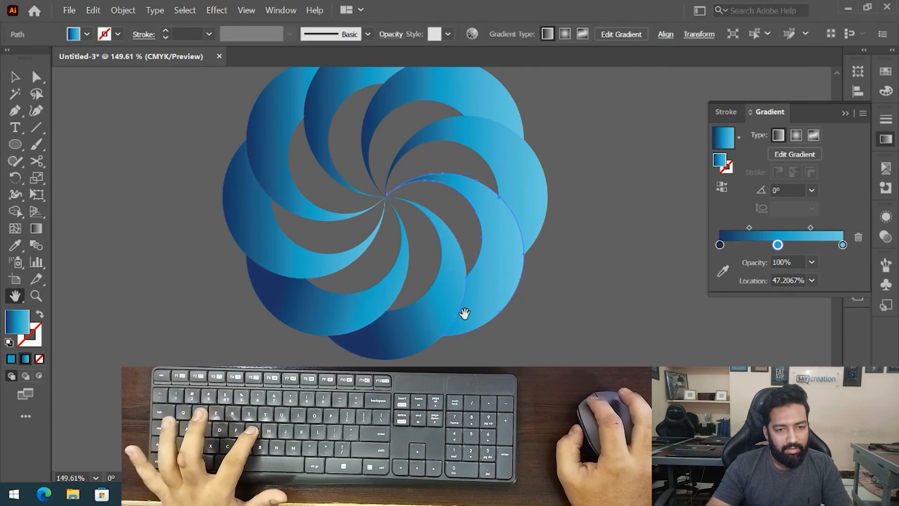
# - Redraw the gradient direction on the two lower-right crescents with the Gradient tool
pyautogui.click(465, 315)
pyautogui.moveTo(466, 317); pyautogui.dragTo(538, 156)
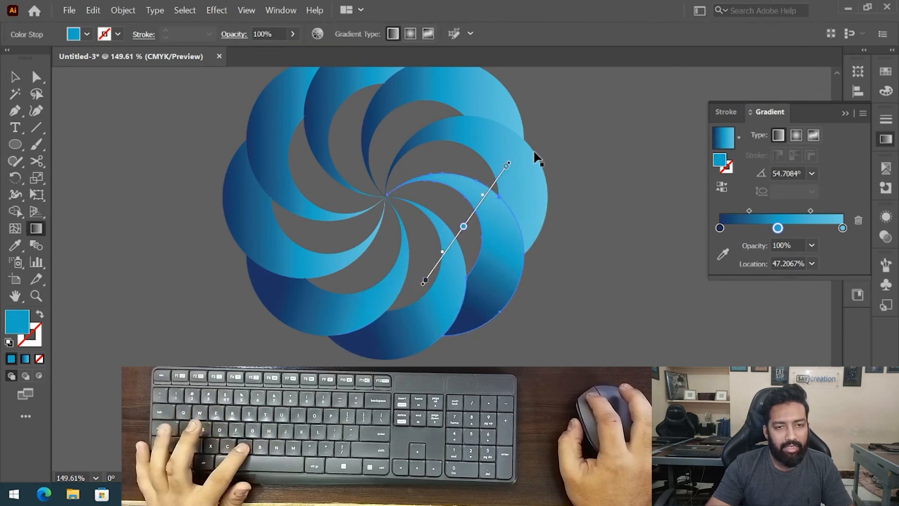
pyautogui.press('v')
pyautogui.press('g')
pyautogui.moveTo(515, 236)
pyautogui.mouseDown()
pyautogui.moveTo(538, 187)
pyautogui.moveTo(515, 91)
pyautogui.moveTo(527, 88)
pyautogui.moveTo(534, 178)
pyautogui.mouseUp()
pyautogui.hotkey('ctrl', 'shift', 'a')
# - Redraw the gradient direction on the right crescent and the top crescent with the Gradient tool
pyautogui.press('v')
pyautogui.click(501, 181)
pyautogui.press('g')
pyautogui.click(510, 222)
pyautogui.moveTo(523, 228)
pyautogui.mouseDown()
pyautogui.moveTo(438, 147)
pyautogui.moveTo(396, 134)
pyautogui.mouseUp()
pyautogui.press('v')
pyautogui.click(363, 154)
pyautogui.press('i')
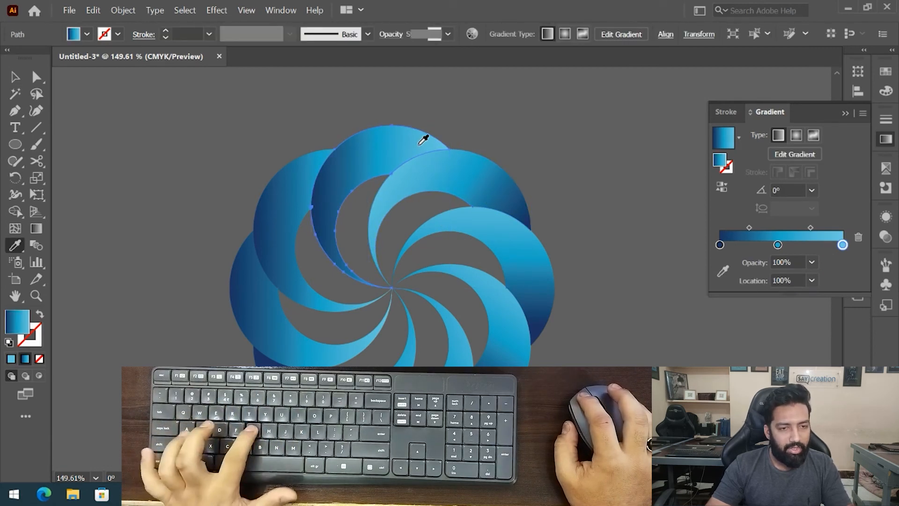
pyautogui.press('g')
pyautogui.moveTo(449, 148)
pyautogui.mouseDown()
pyautogui.moveTo(331, 171)
pyautogui.moveTo(305, 201)
pyautogui.moveTo(293, 202)
pyautogui.mouseUp()
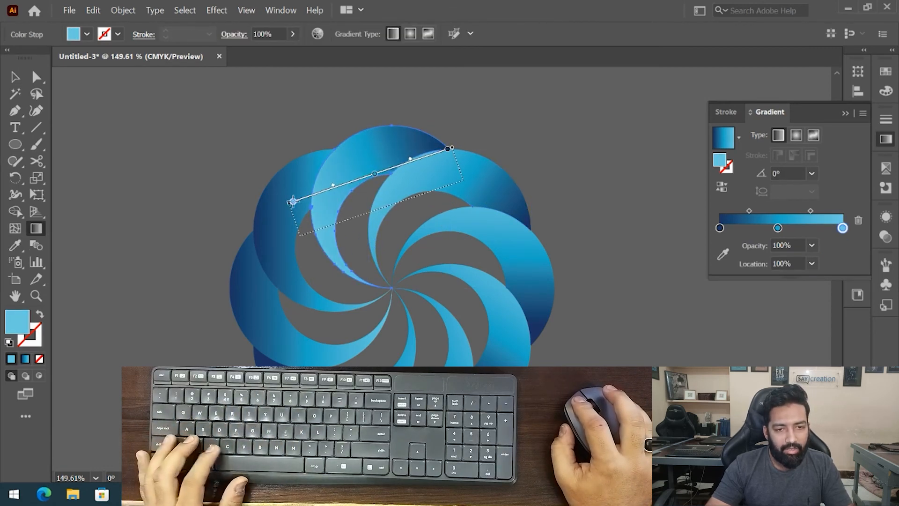
# - Redraw the gradient direction on the upper-left and left crescents, then deselect the swirl
pyautogui.press('v')
pyautogui.click(220, 117)
pyautogui.click(278, 184)
pyautogui.moveTo(292, 234); pyautogui.dragTo(295, 162)
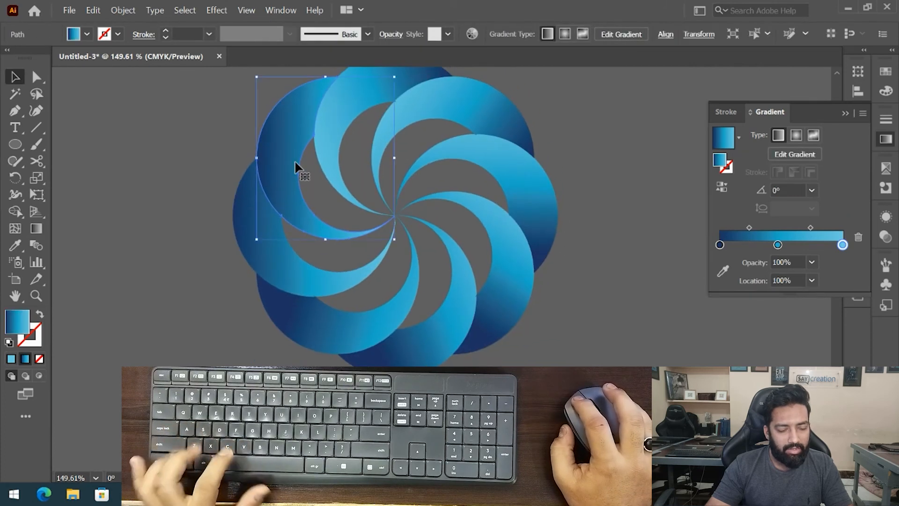
pyautogui.press('g')
pyautogui.moveTo(332, 81); pyautogui.dragTo(276, 240)
pyautogui.press('v')
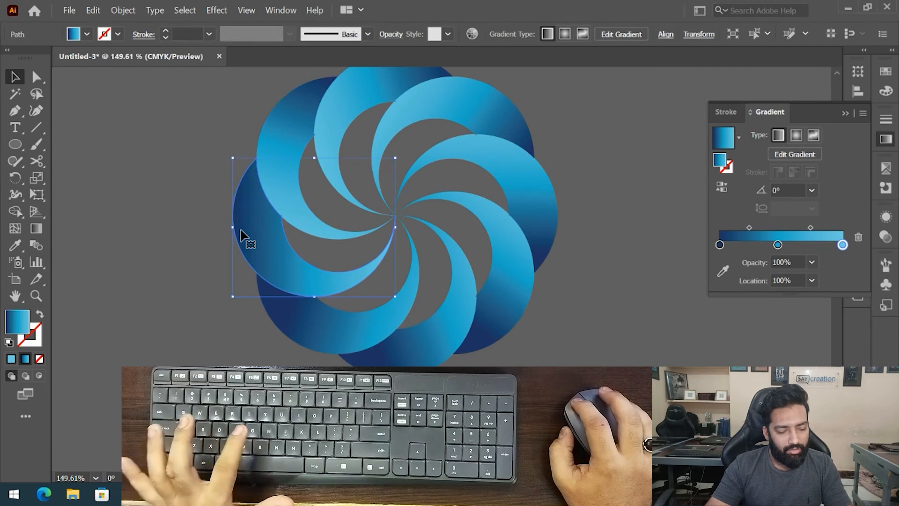
pyautogui.press('g')
pyautogui.moveTo(290, 149)
pyautogui.mouseDown()
pyautogui.moveTo(264, 210)
pyautogui.moveTo(295, 317)
pyautogui.moveTo(349, 326)
pyautogui.moveTo(247, 321)
pyautogui.moveTo(213, 295)
pyautogui.mouseUp()
pyautogui.press('v')
pyautogui.click(236, 337)
pyautogui.moveTo(222, 246); pyautogui.dragTo(235, 243)
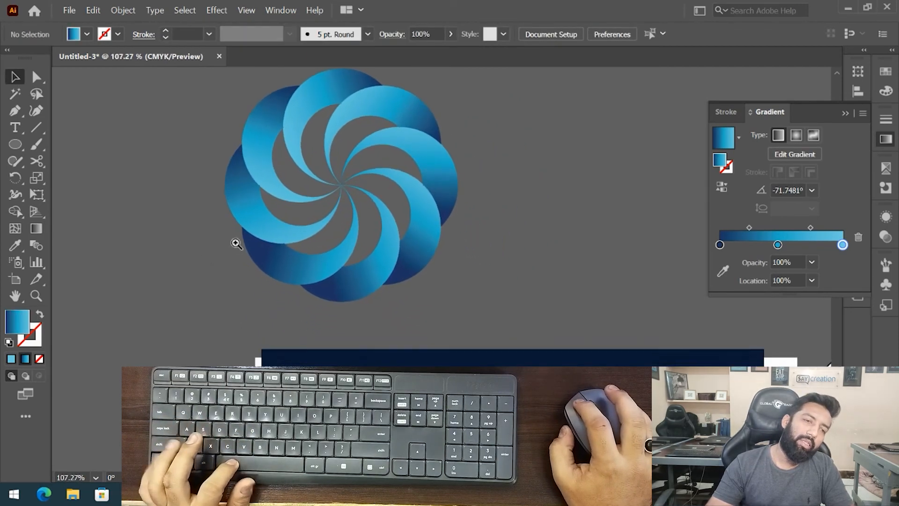